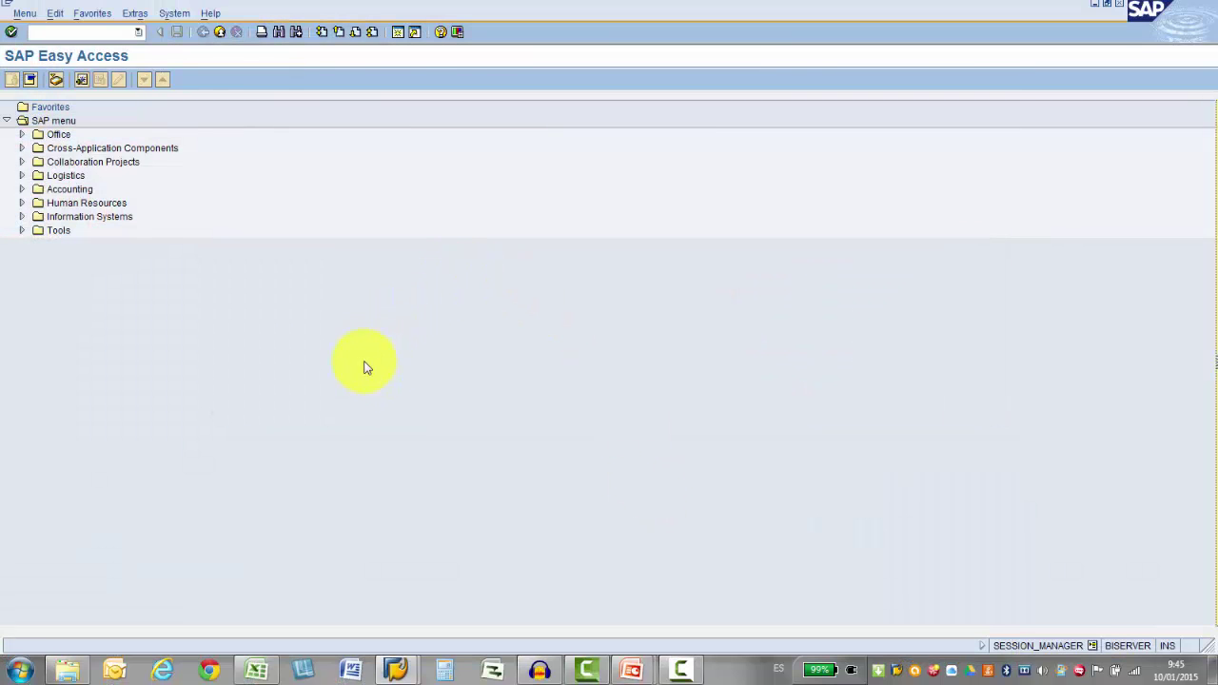
# - Expand Logistics > Production > Master Data > Bills of Material > Material BOM to reveal CS01, CS02 and CS03
pyautogui.click(21, 176)
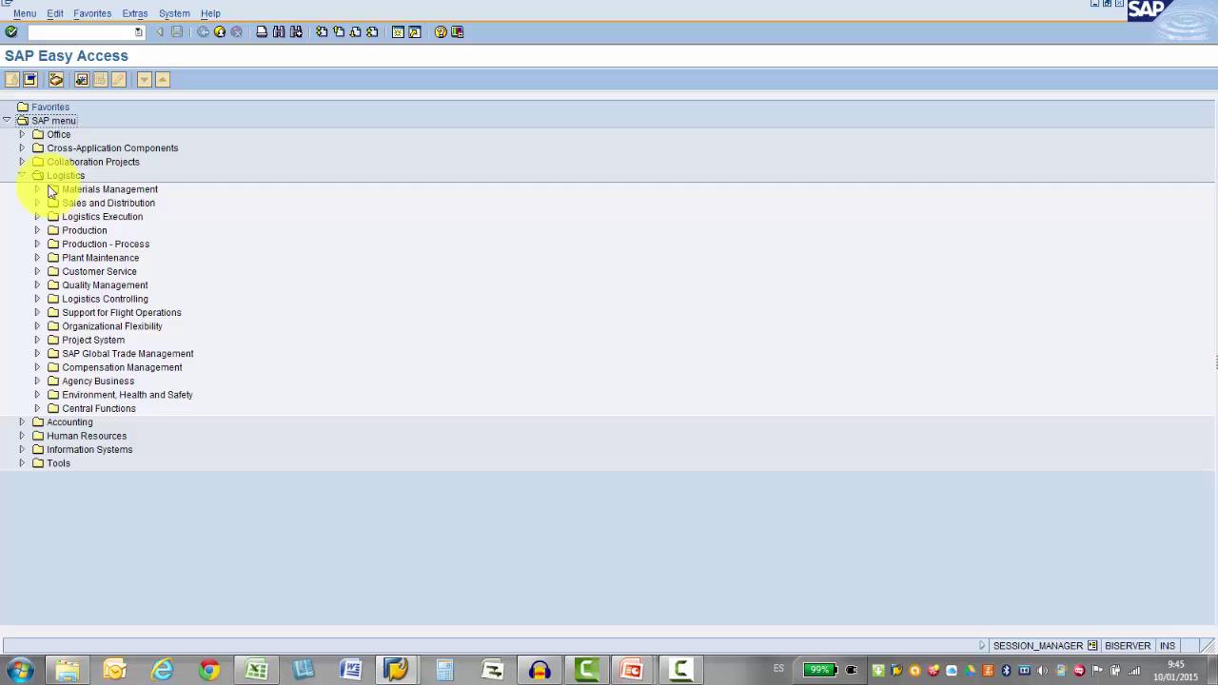
pyautogui.click(37, 230)
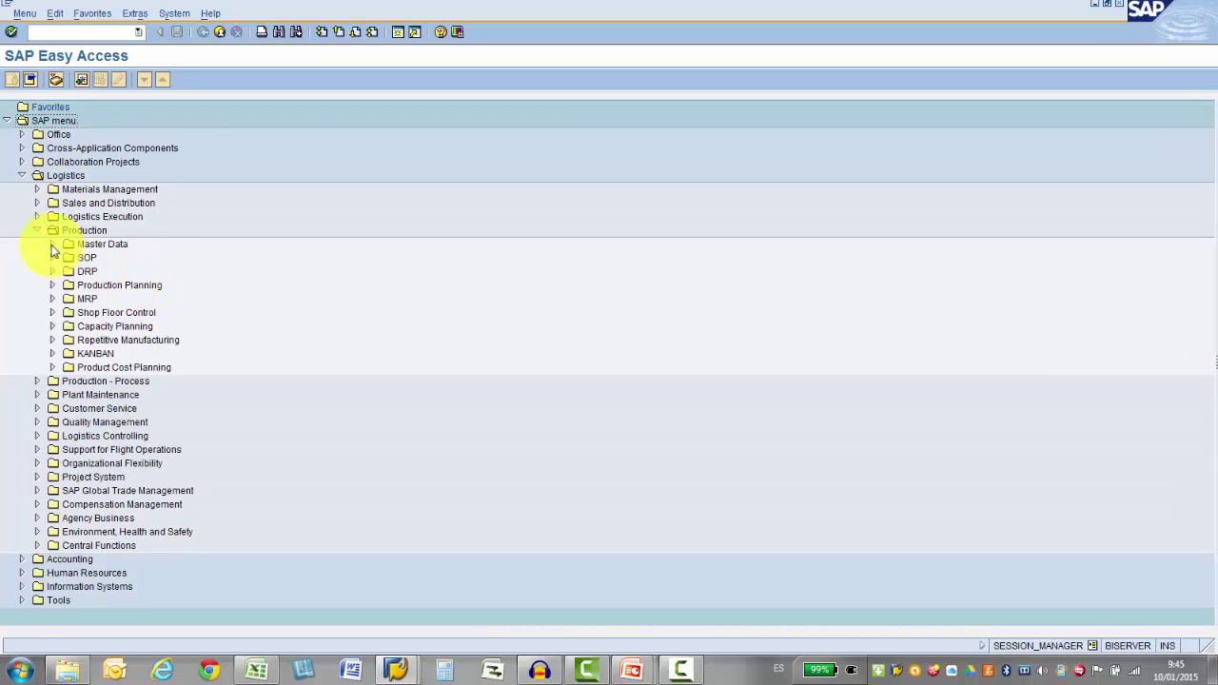
pyautogui.click(53, 243)
pyautogui.click(68, 299)
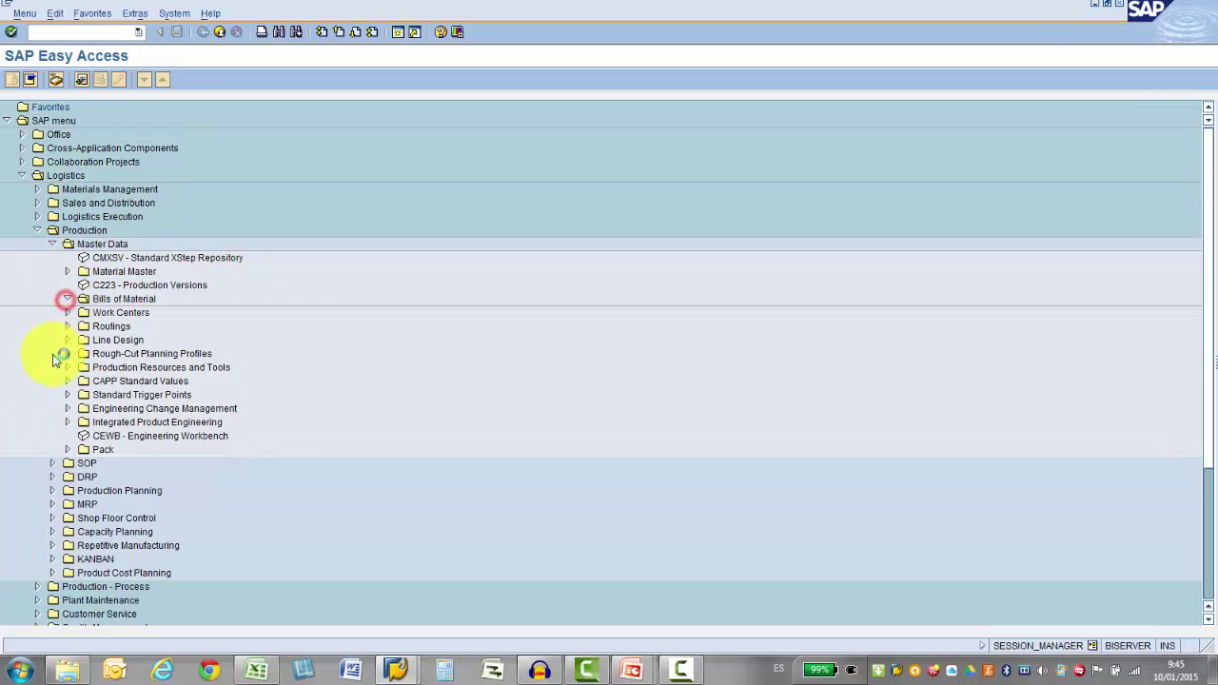
pyautogui.click(83, 312)
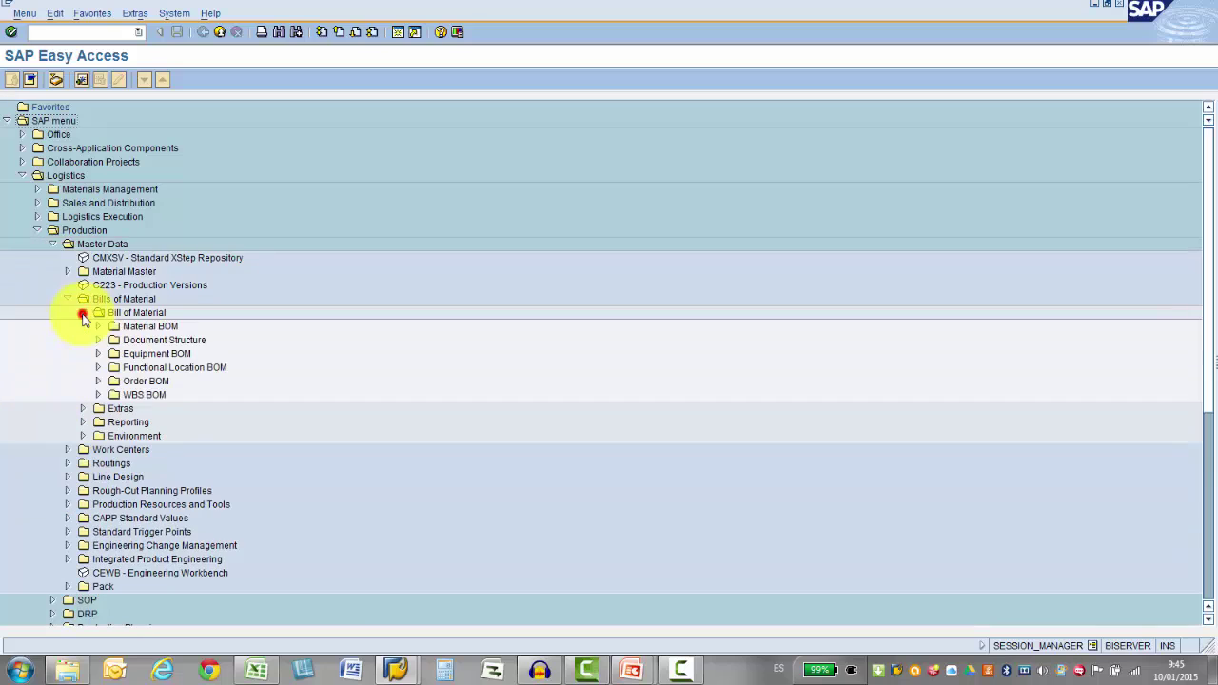
pyautogui.click(98, 329)
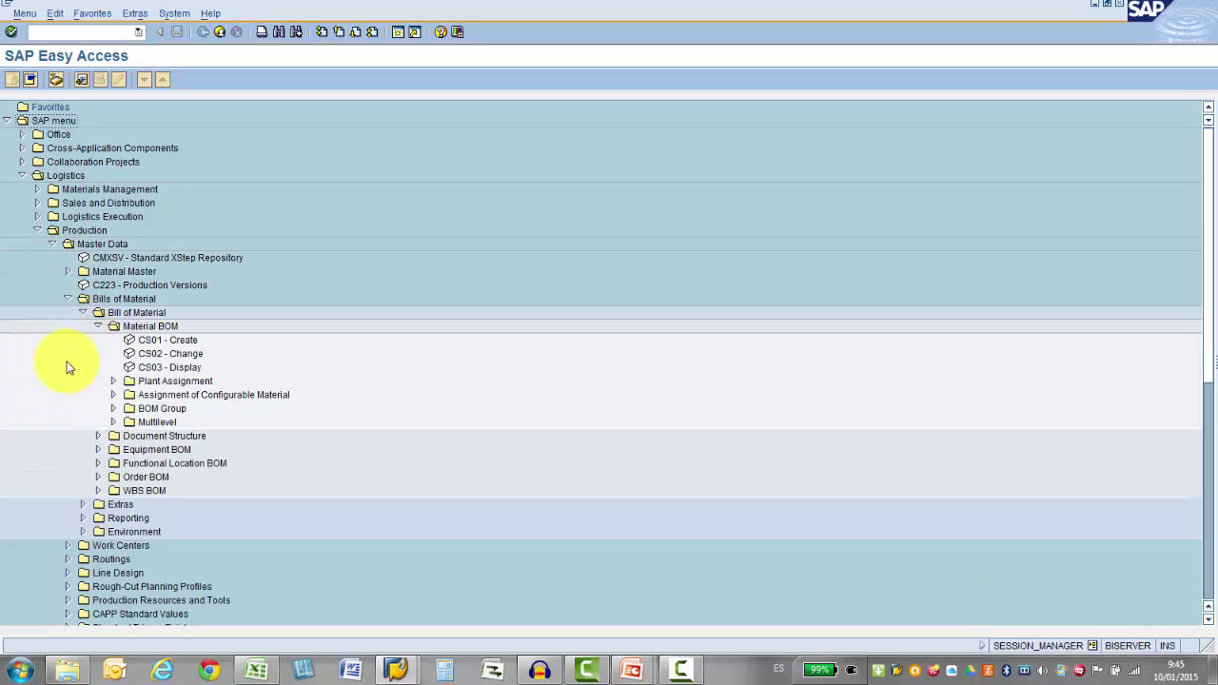
pyautogui.click(162, 342)
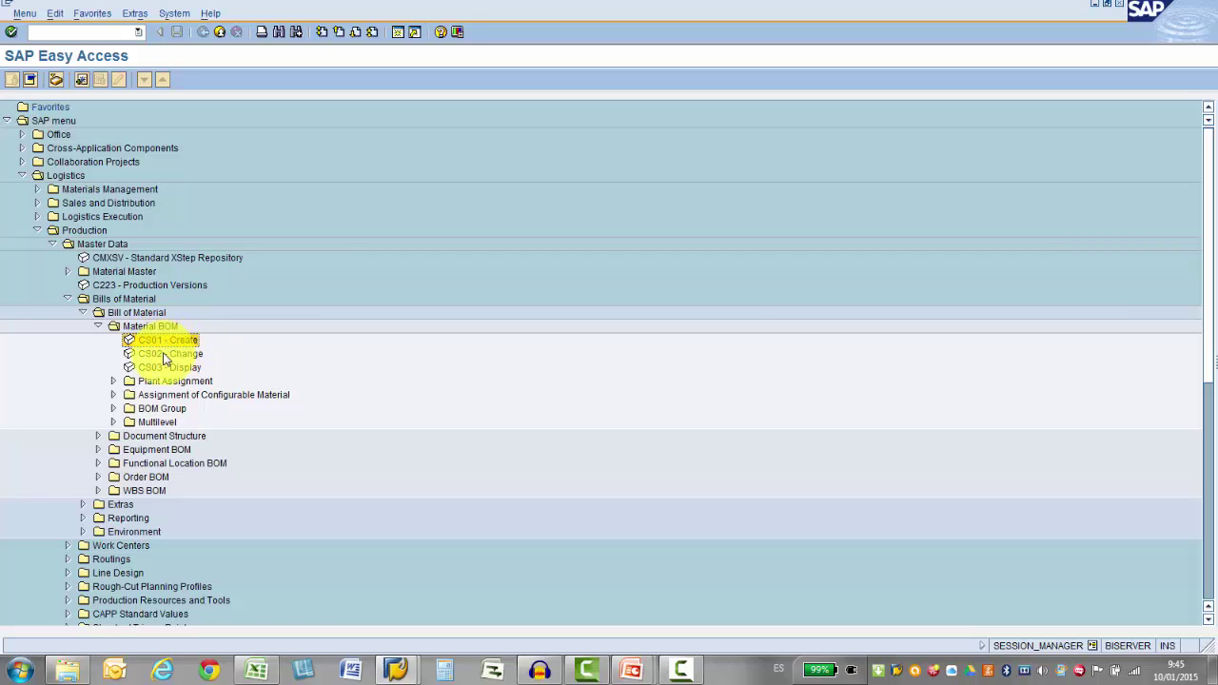
pyautogui.click(164, 354)
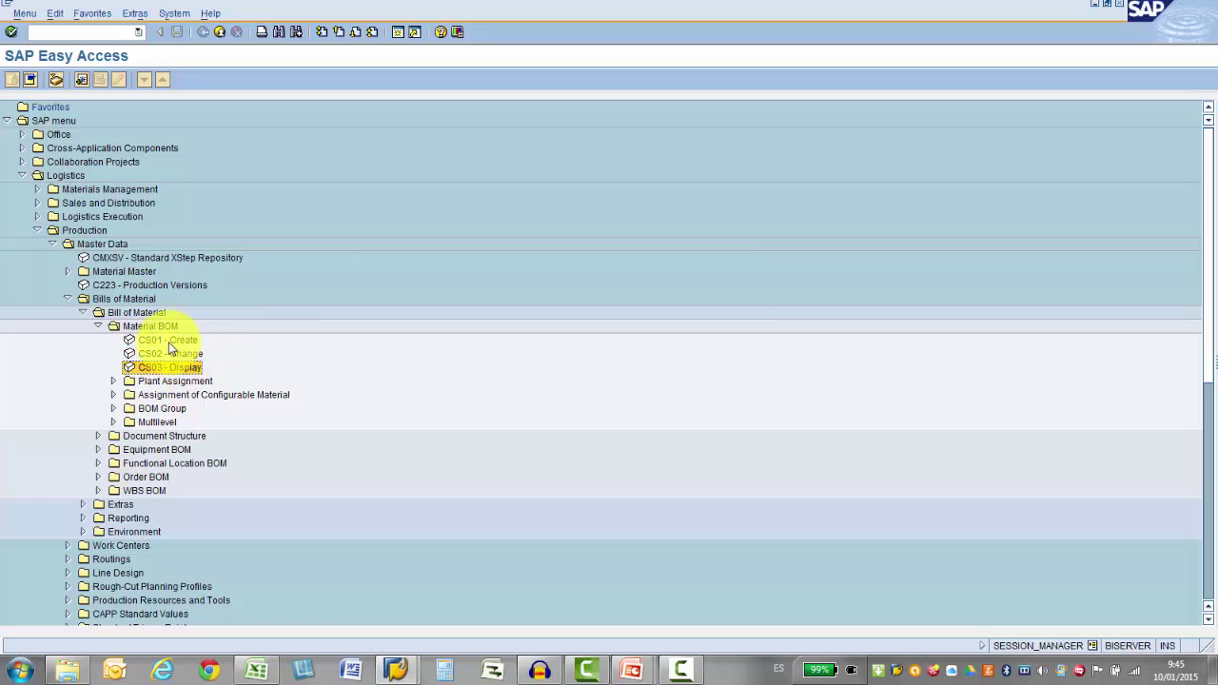
# - Start CS01 with material BIKE_RNA, plant 1000 and BOM usage 1 (Production), then confirm
pyautogui.doubleClick(173, 341)
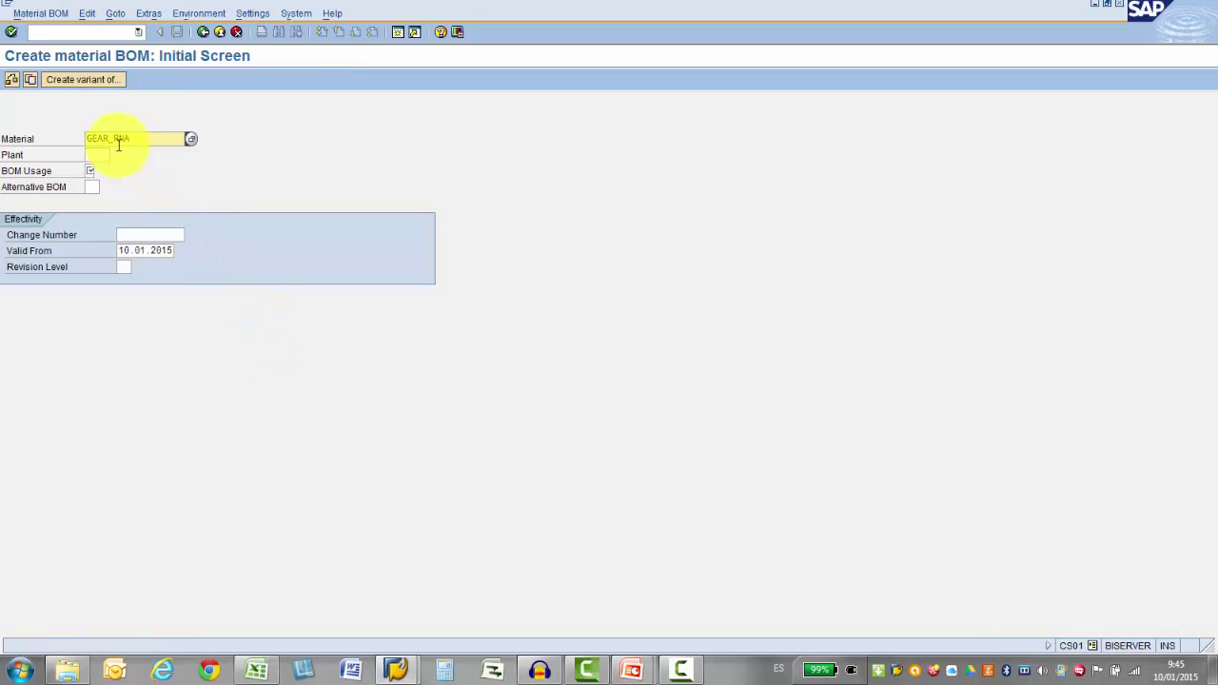
pyautogui.doubleClick(152, 138)
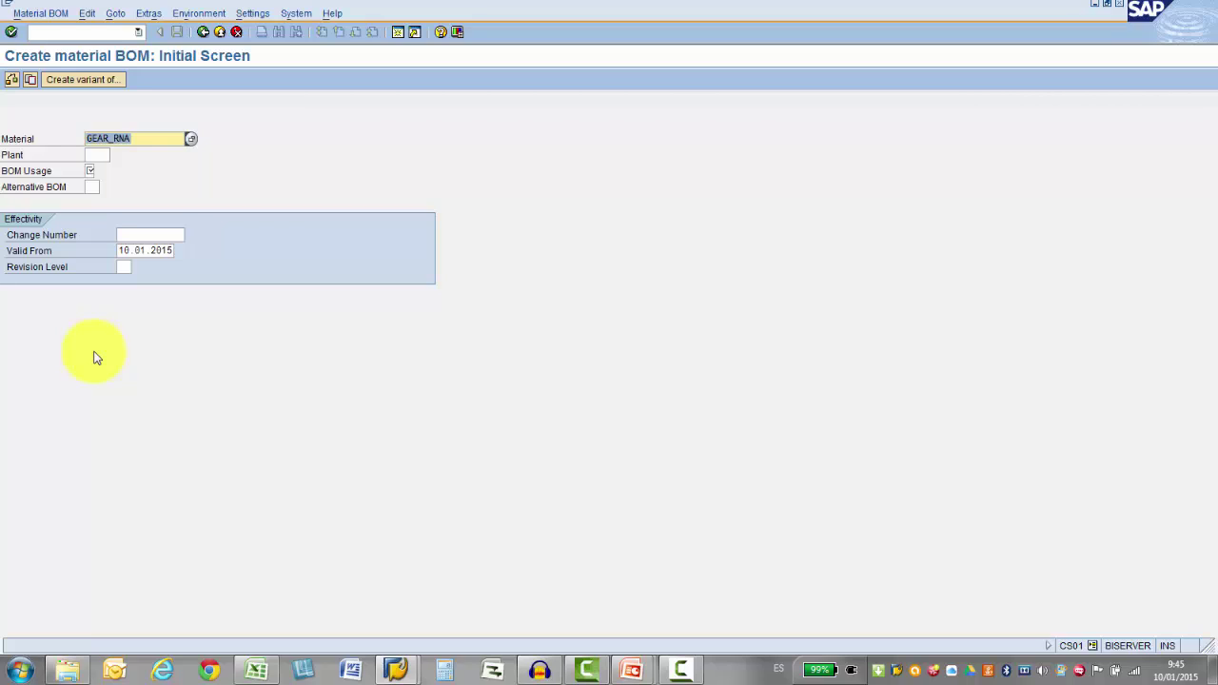
pyautogui.write('BIK')
pyautogui.write('E')
pyautogui.write('_RNA')
pyautogui.press('Tab')
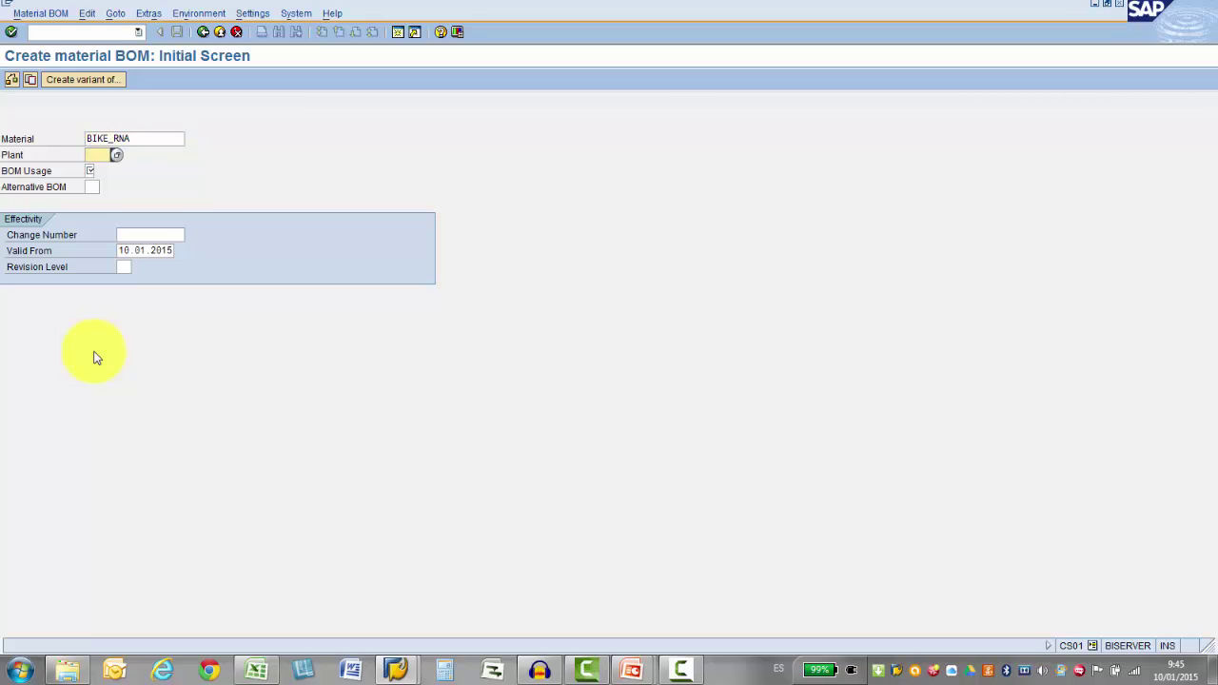
pyautogui.write('1000')
pyautogui.press('Tab')
pyautogui.click(100, 171)
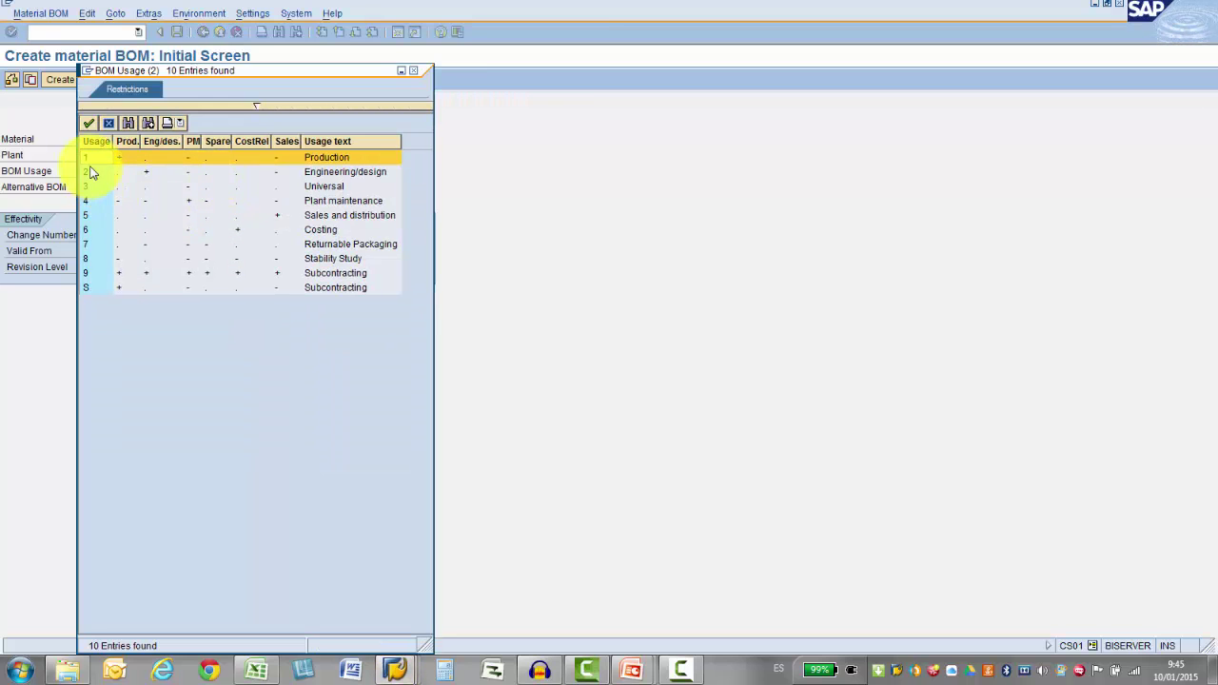
pyautogui.doubleClick(94, 159)
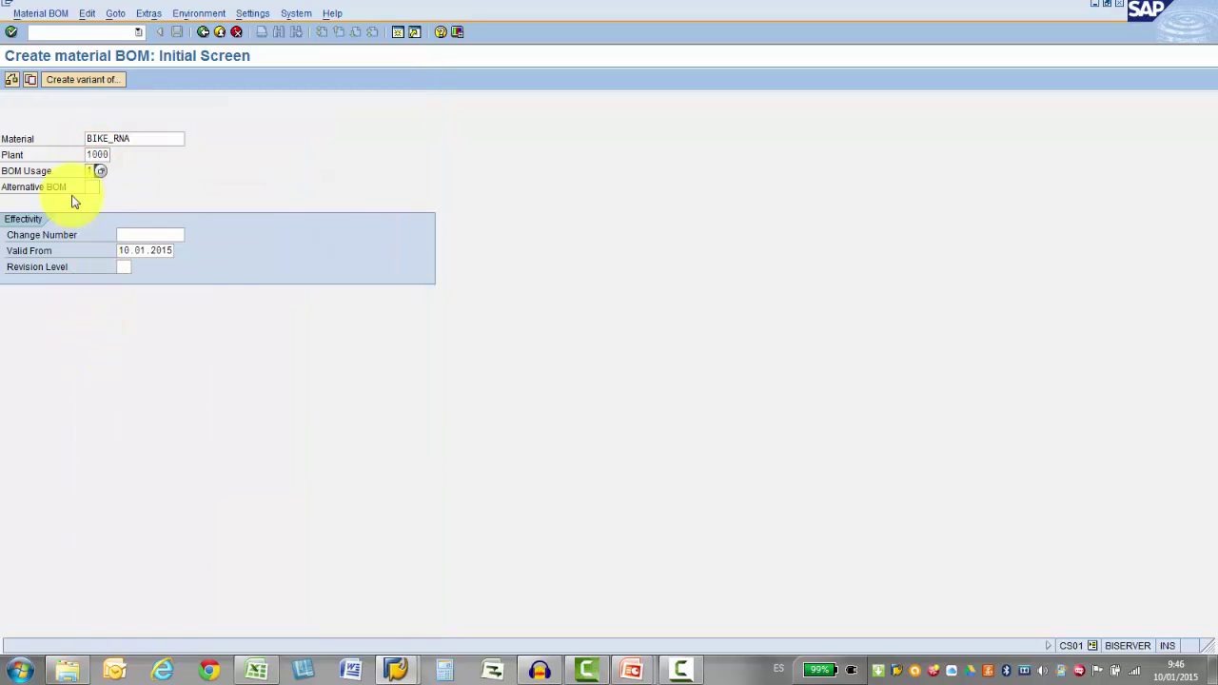
pyautogui.click(12, 32)
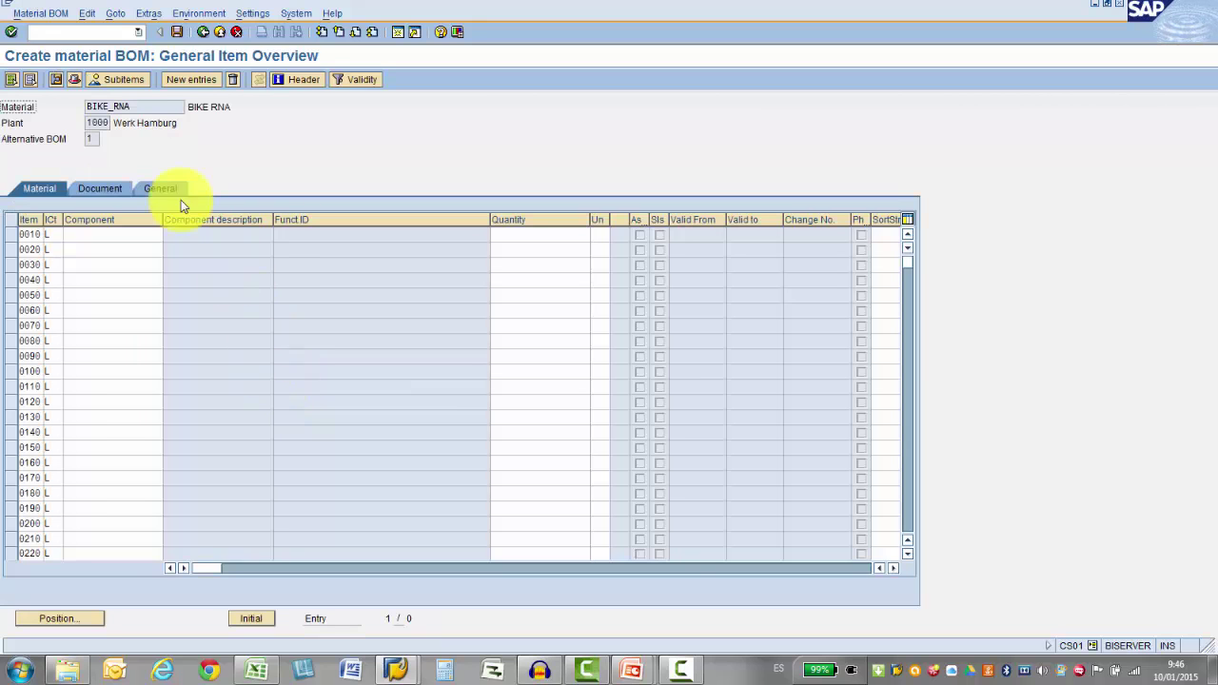
# - Check material BIKE_RNA, plant 1000 and alternative BOM 1, then open the BOM header overview
pyautogui.doubleClick(134, 107)
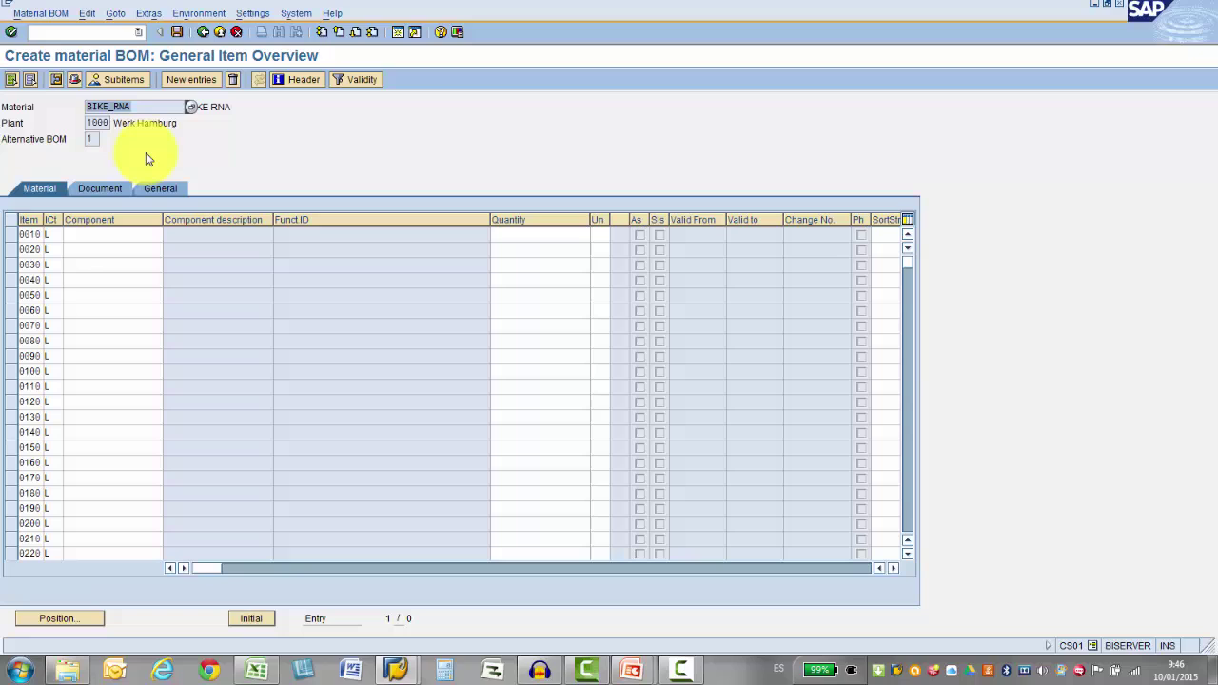
pyautogui.doubleClick(91, 123)
pyautogui.doubleClick(91, 139)
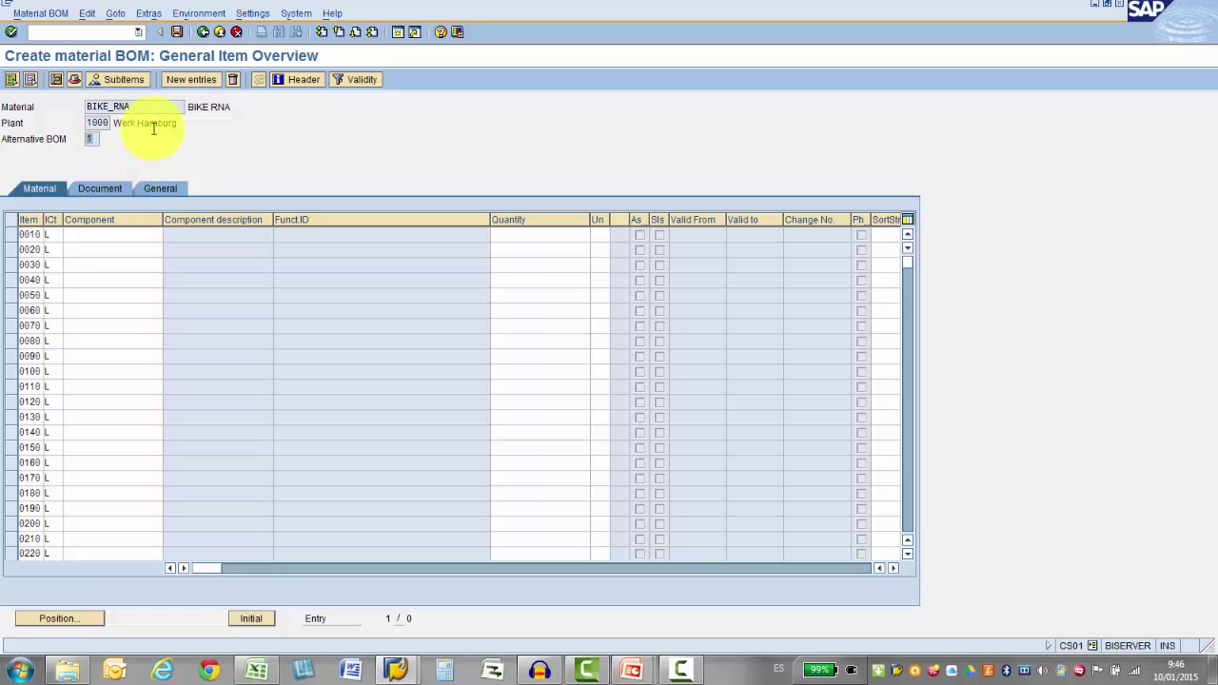
pyautogui.moveTo(137, 106); pyautogui.dragTo(66, 106)
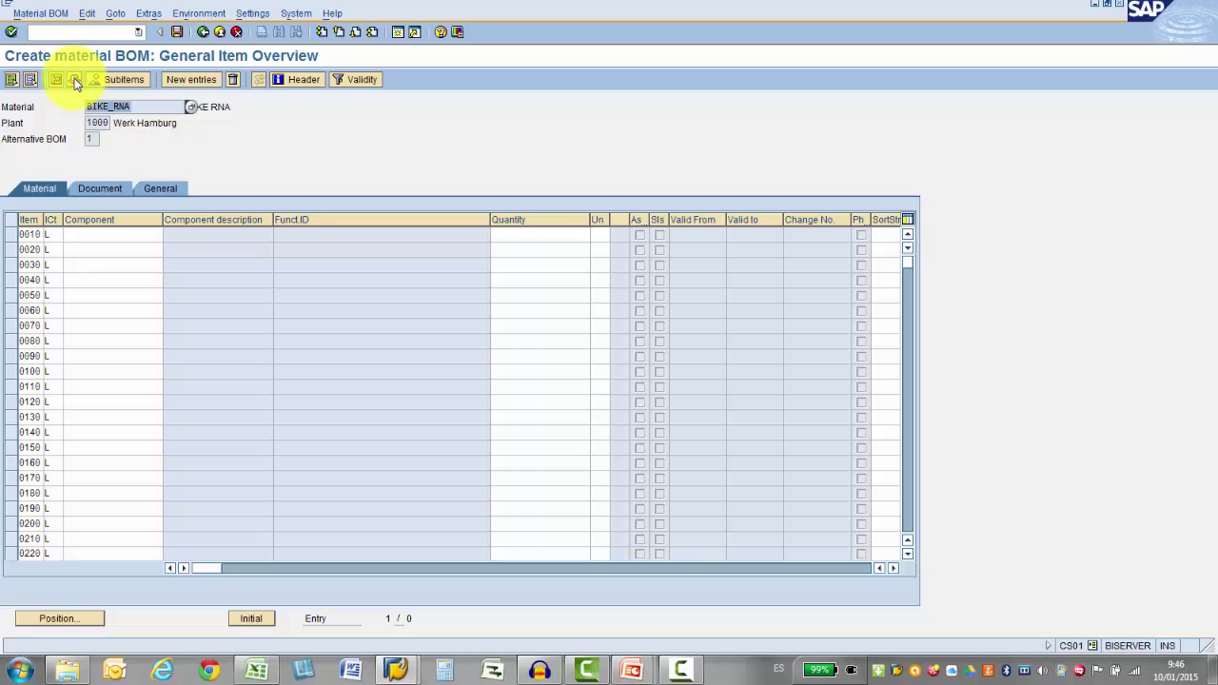
pyautogui.click(76, 81)
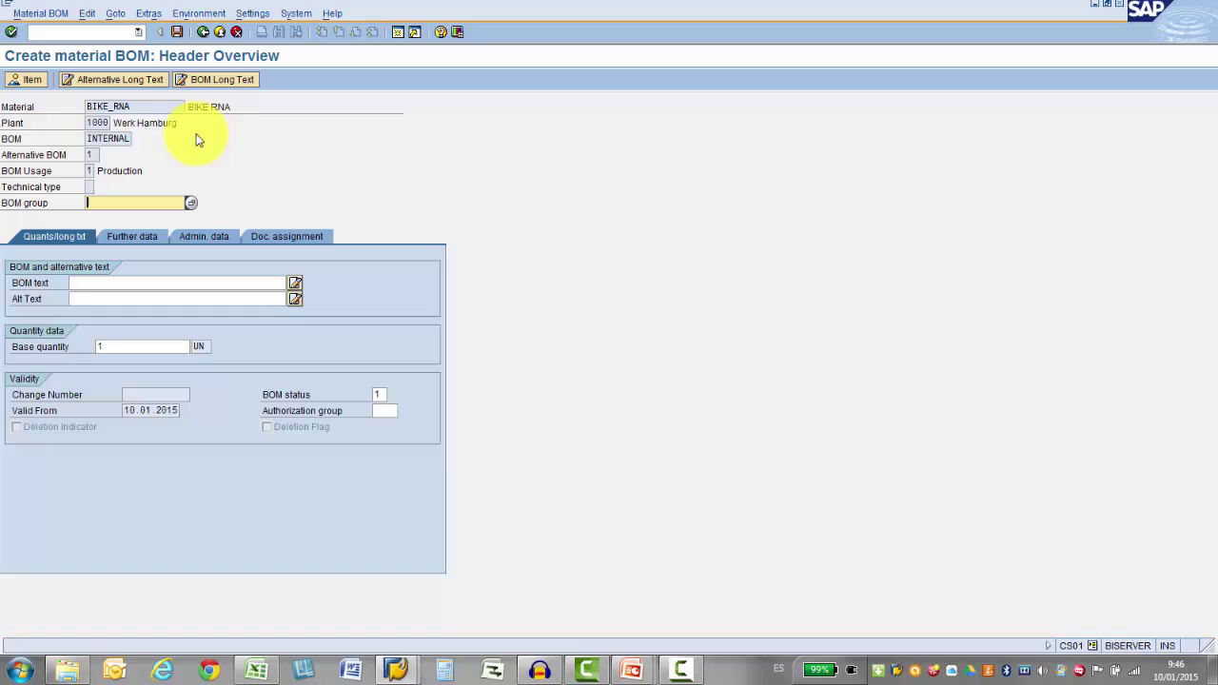
# - Enter 'HEADER TEXT' as the BOM text and check the base quantity and status fields
pyautogui.click(78, 283)
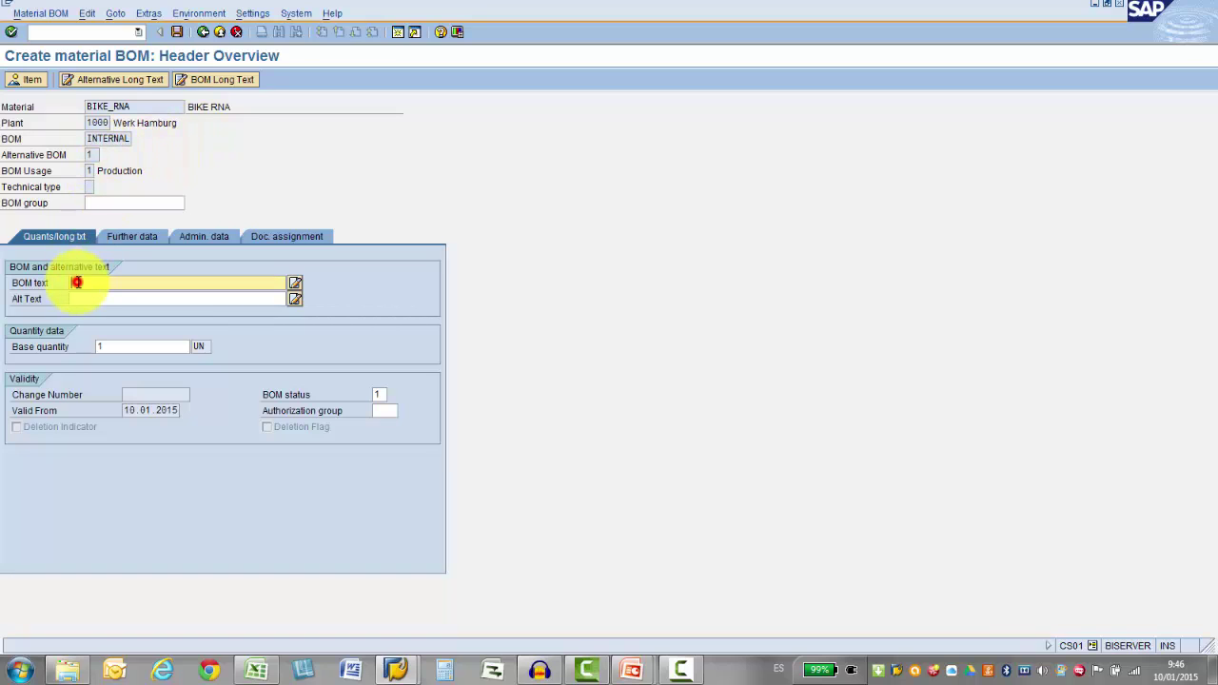
pyautogui.write('T')
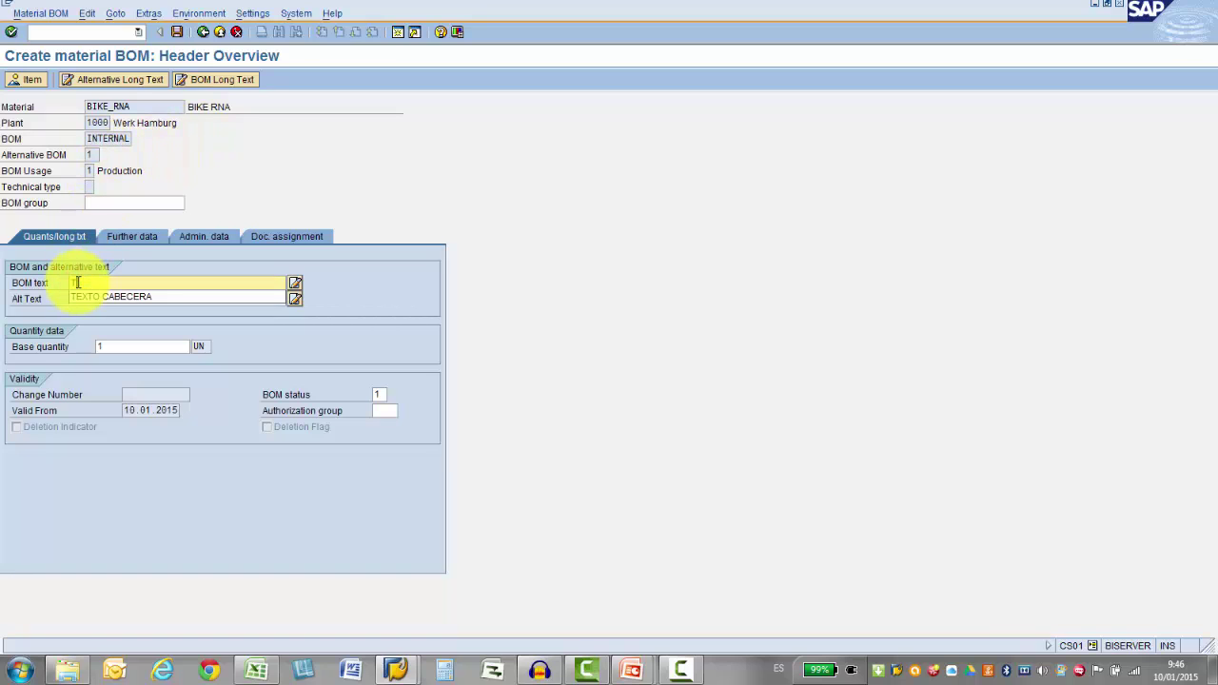
pyautogui.write('EXT')
pyautogui.press('BackSpace')
pyautogui.press('BackSpace')
pyautogui.press('BackSpace')
pyautogui.press('BackSpace')
pyautogui.write('HEA')
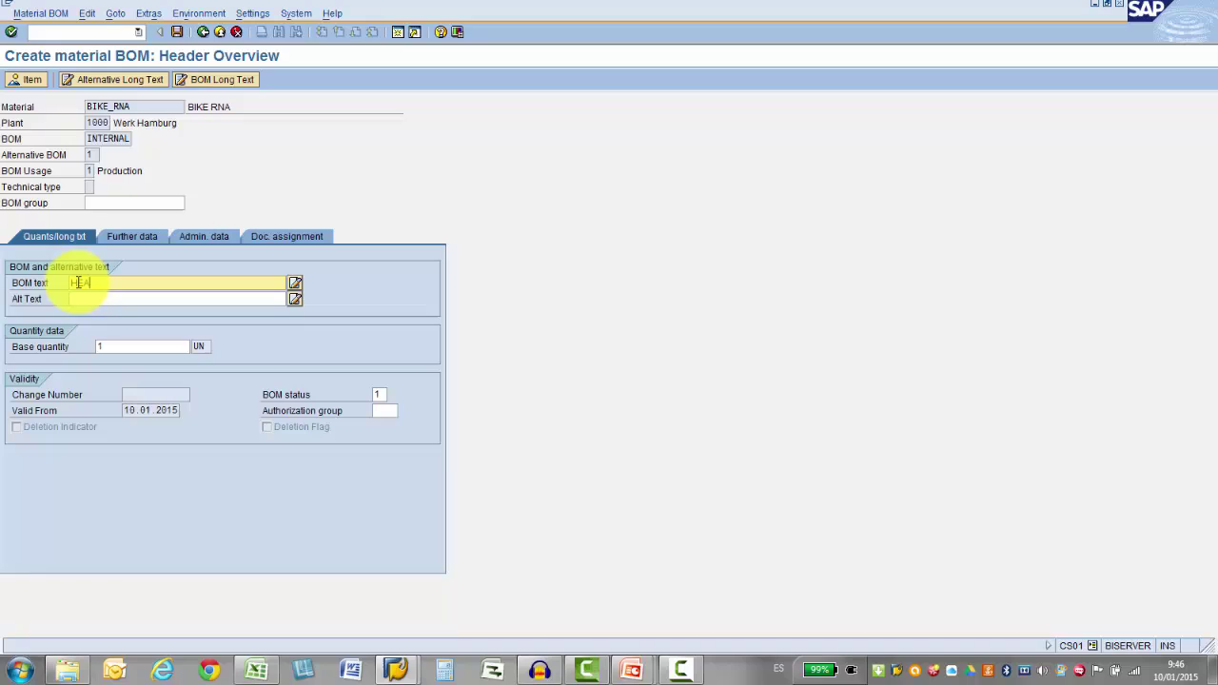
pyautogui.write('DER TEXT')
pyautogui.click(114, 346)
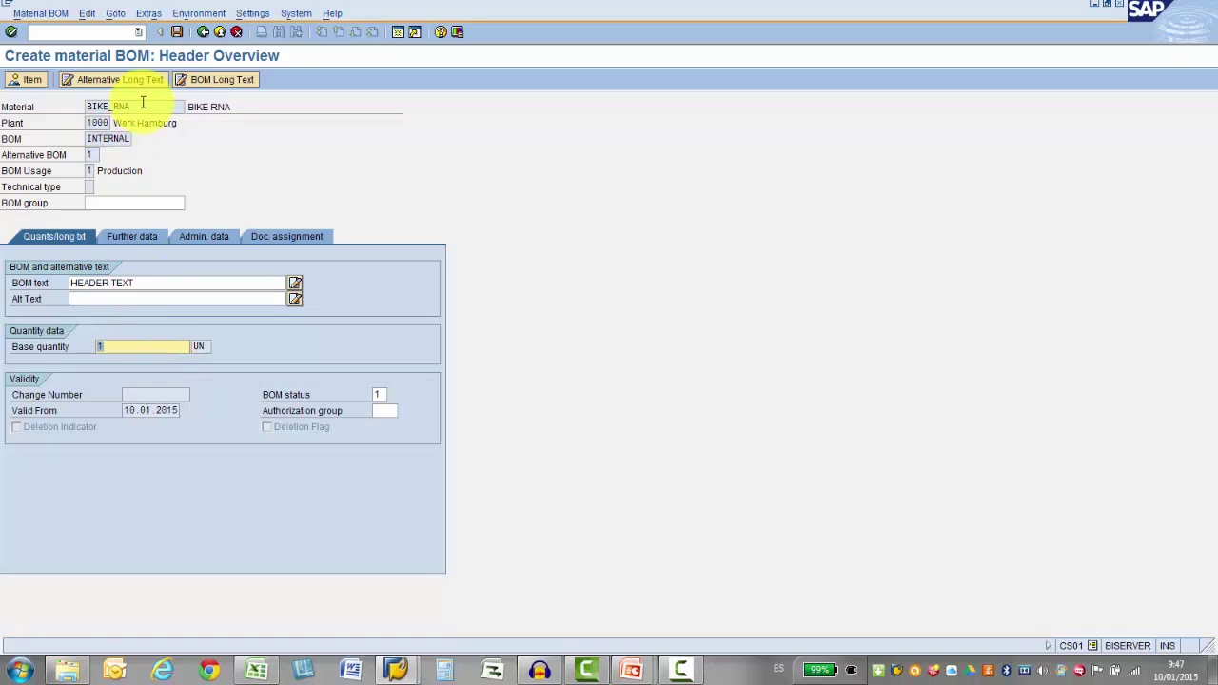
pyautogui.click(382, 396)
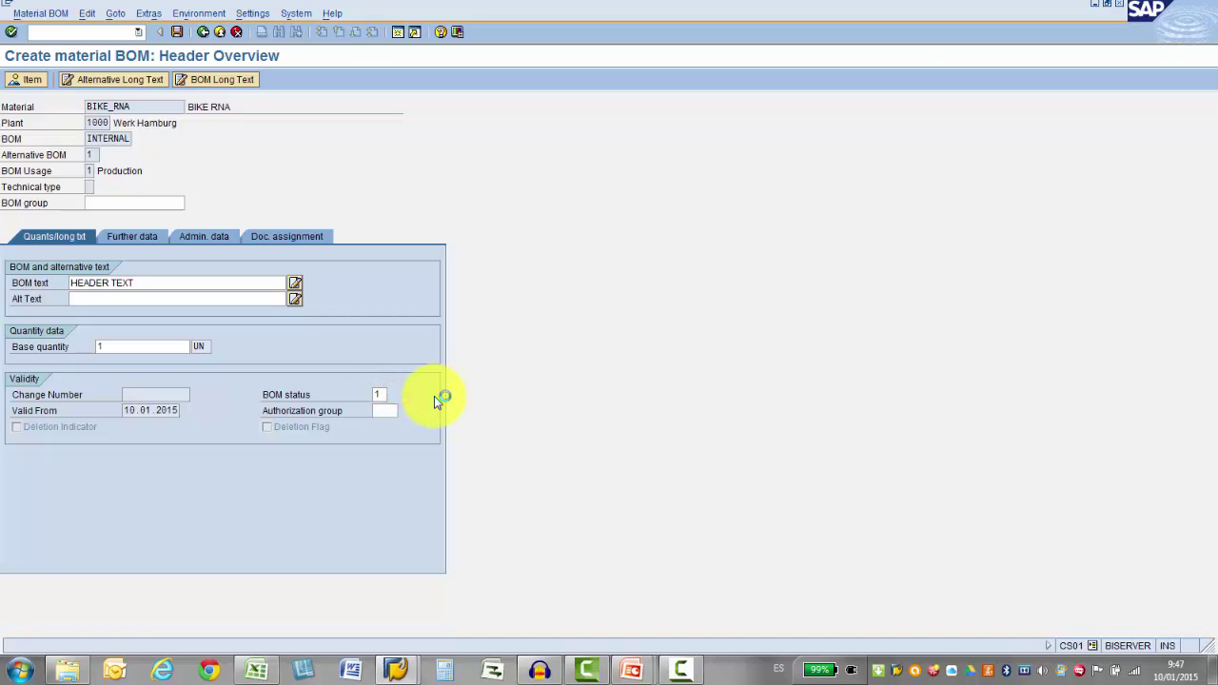
# - Choose BOM status 01 Active from the status list and view the header's further data
pyautogui.press('F4')
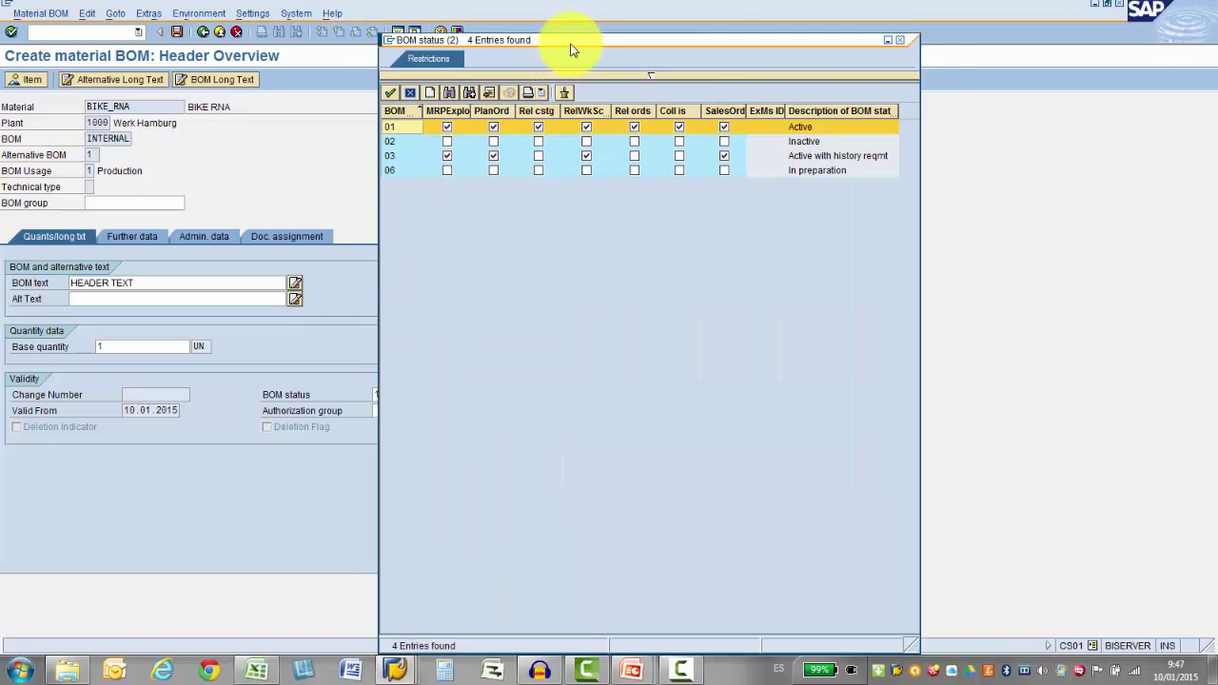
pyautogui.moveTo(571, 41); pyautogui.dragTo(618, 41)
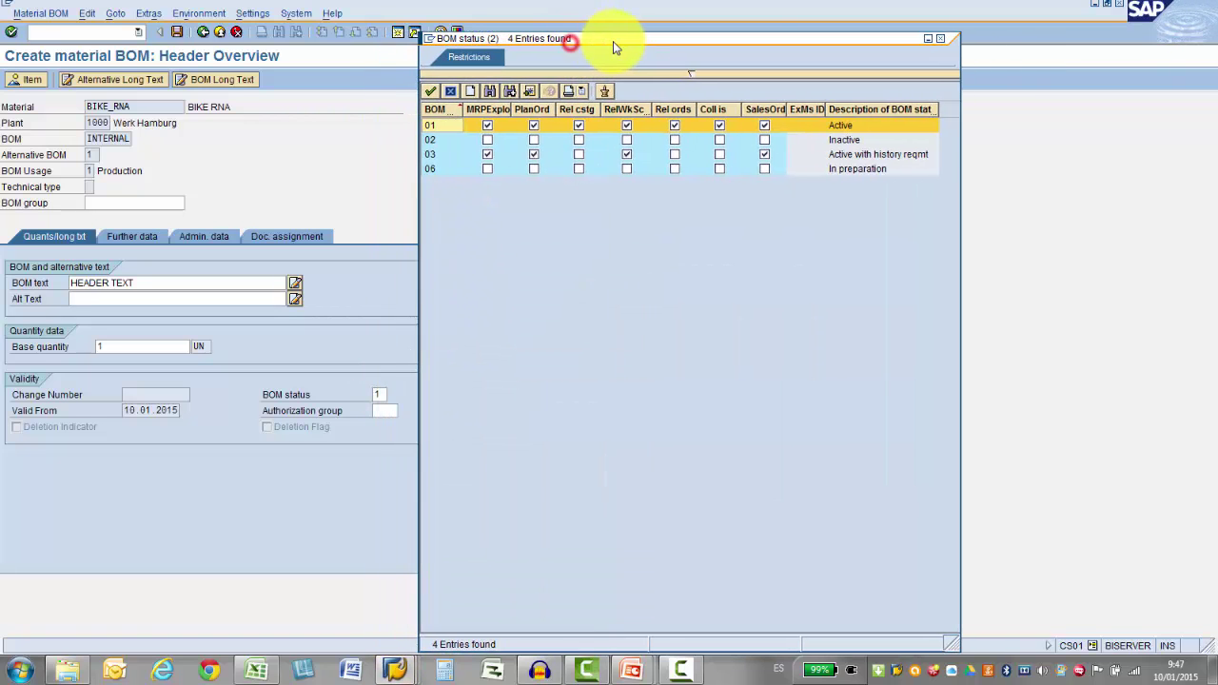
pyautogui.click(846, 141)
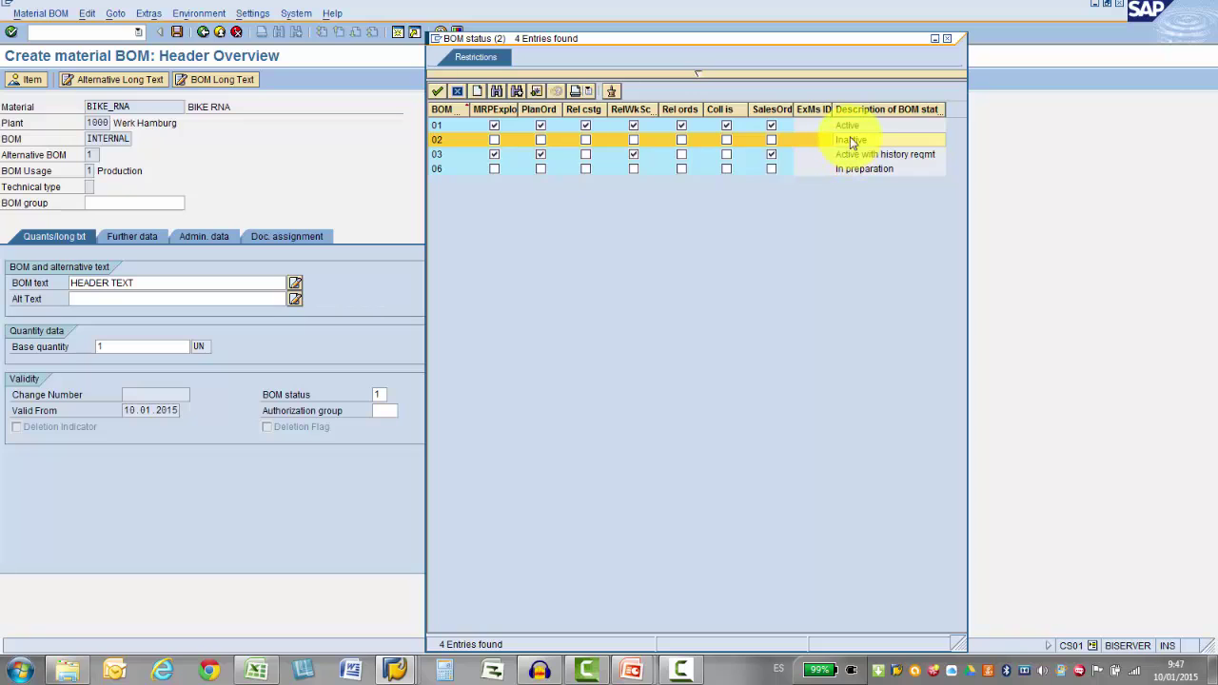
pyautogui.click(852, 128)
pyautogui.doubleClick(852, 129)
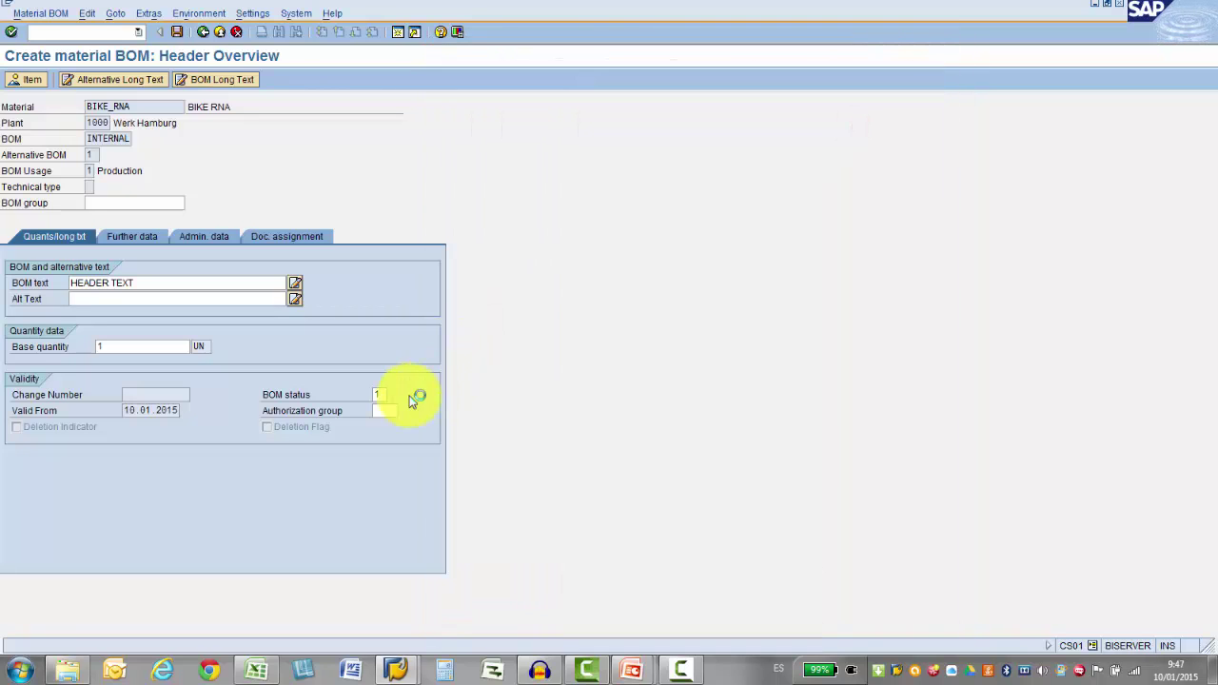
pyautogui.click(131, 236)
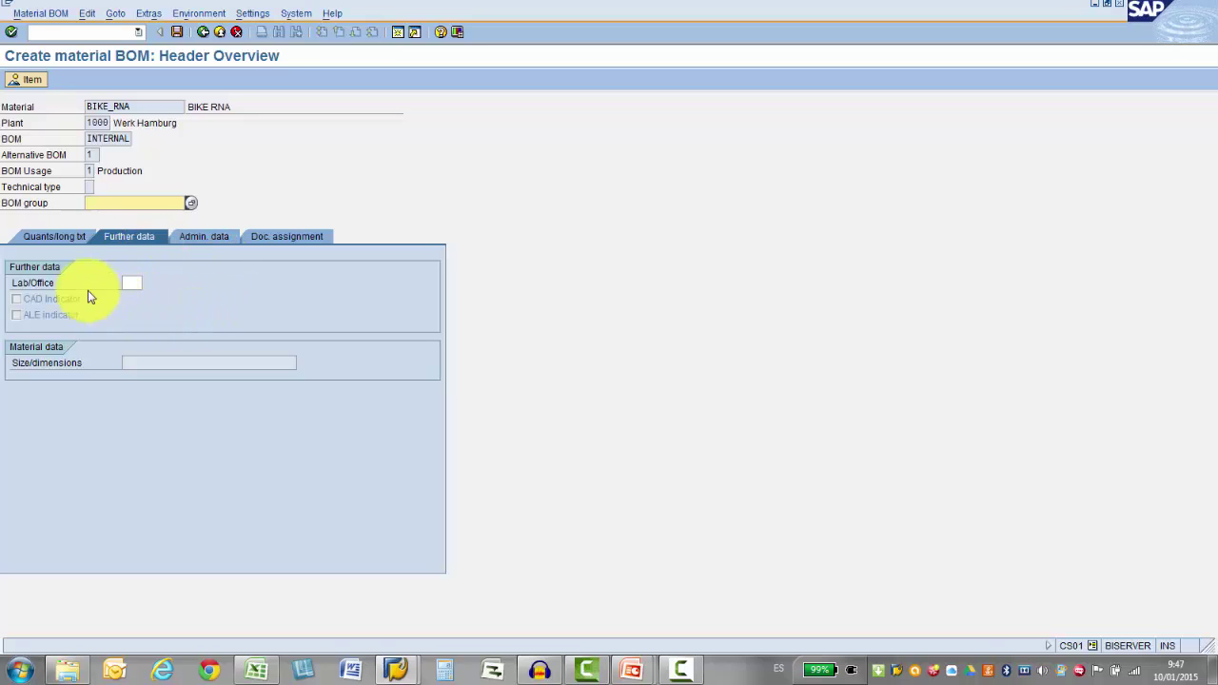
# - Review the header's admin data (change/create dates, creator) and document assignment, then return to items
pyautogui.click(212, 237)
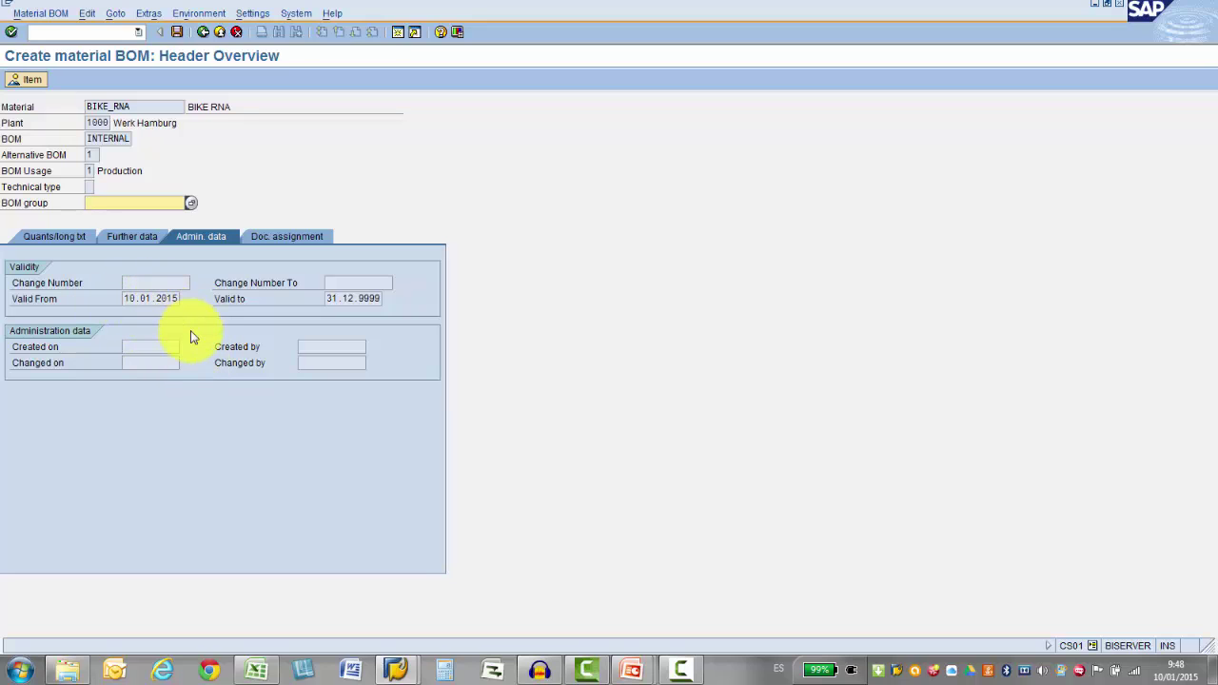
pyautogui.click(142, 346)
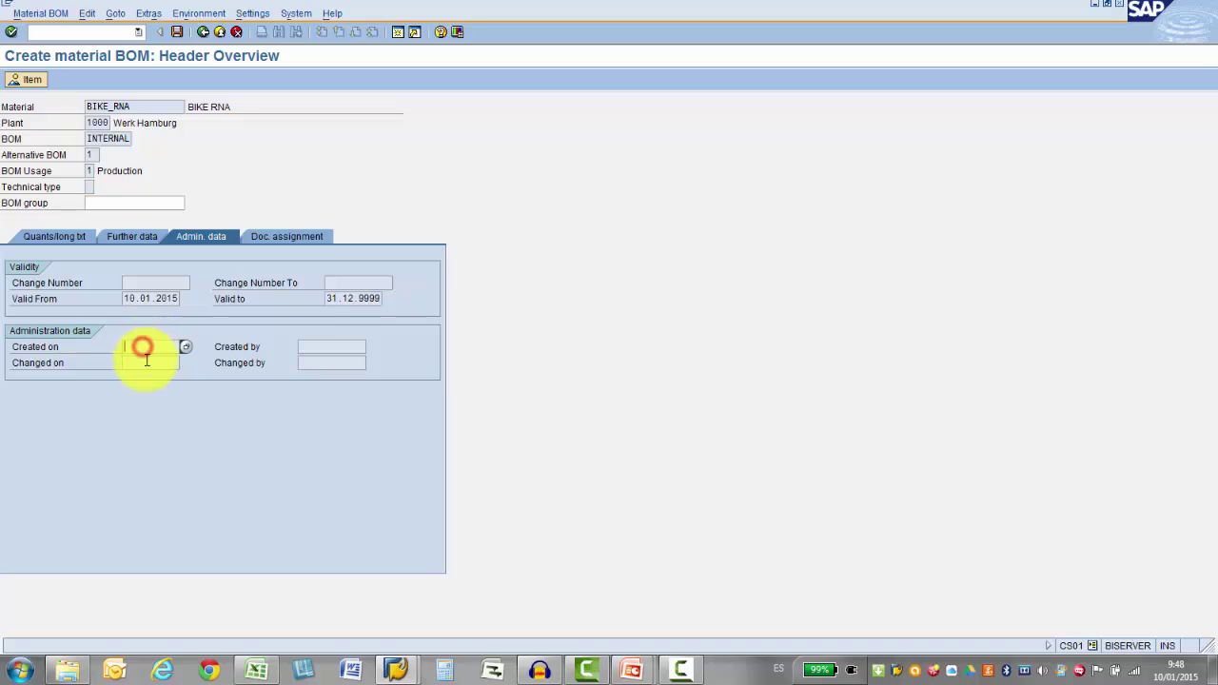
pyautogui.click(159, 346)
pyautogui.click(308, 348)
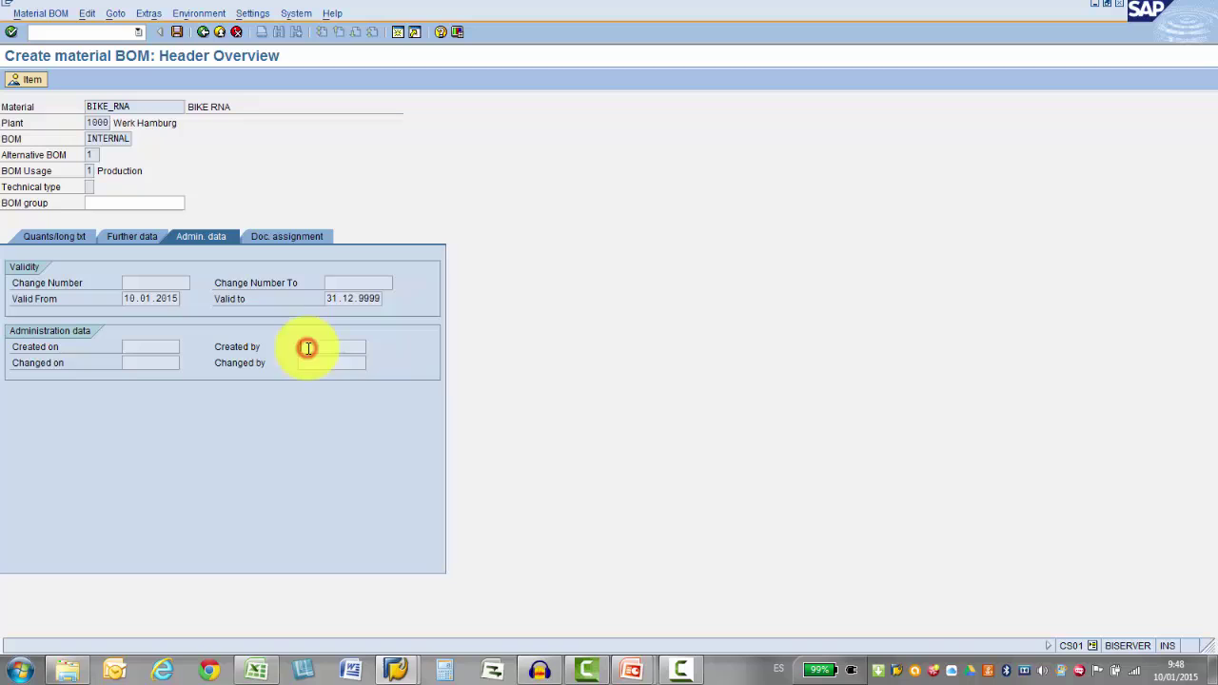
pyautogui.click(276, 239)
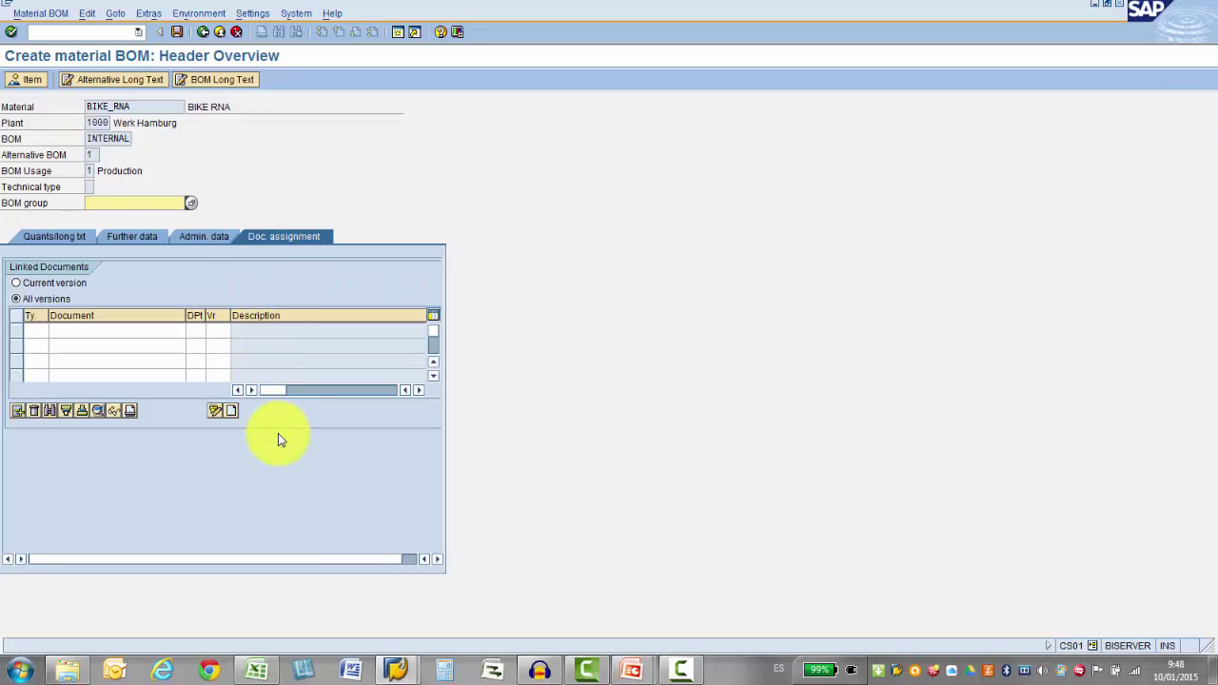
pyautogui.click(26, 80)
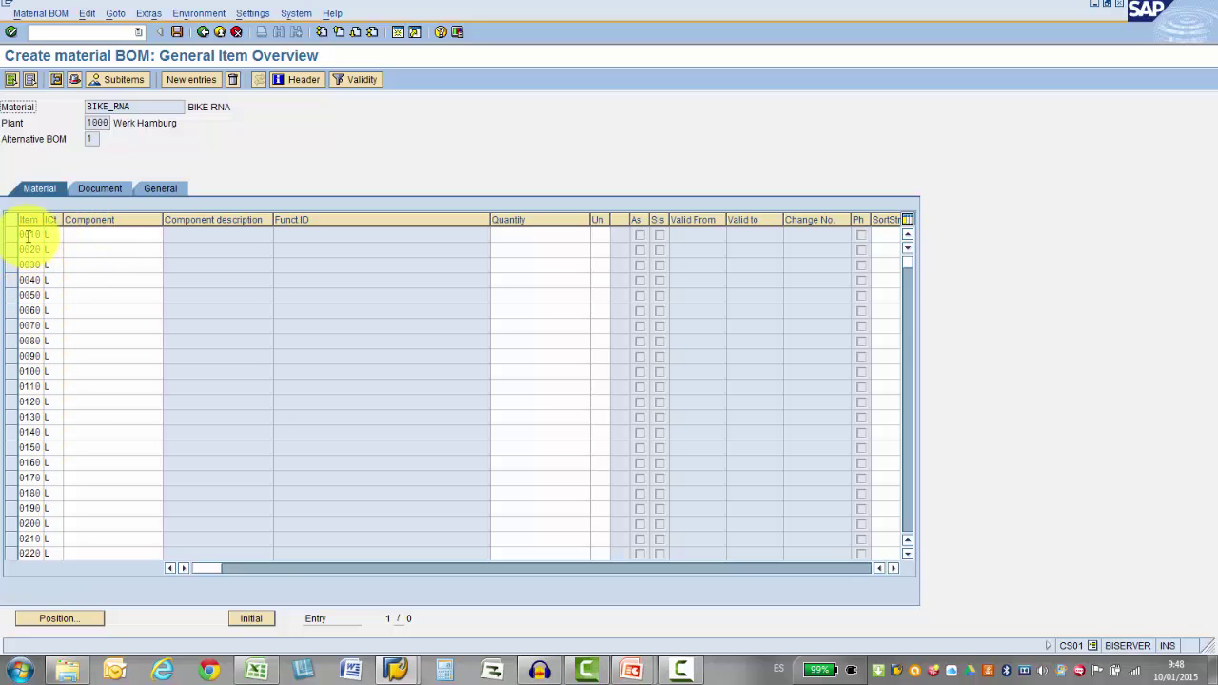
# - Give item 0010 category L (stock item) and type its component WHEEL_RNA
pyautogui.click(27, 236)
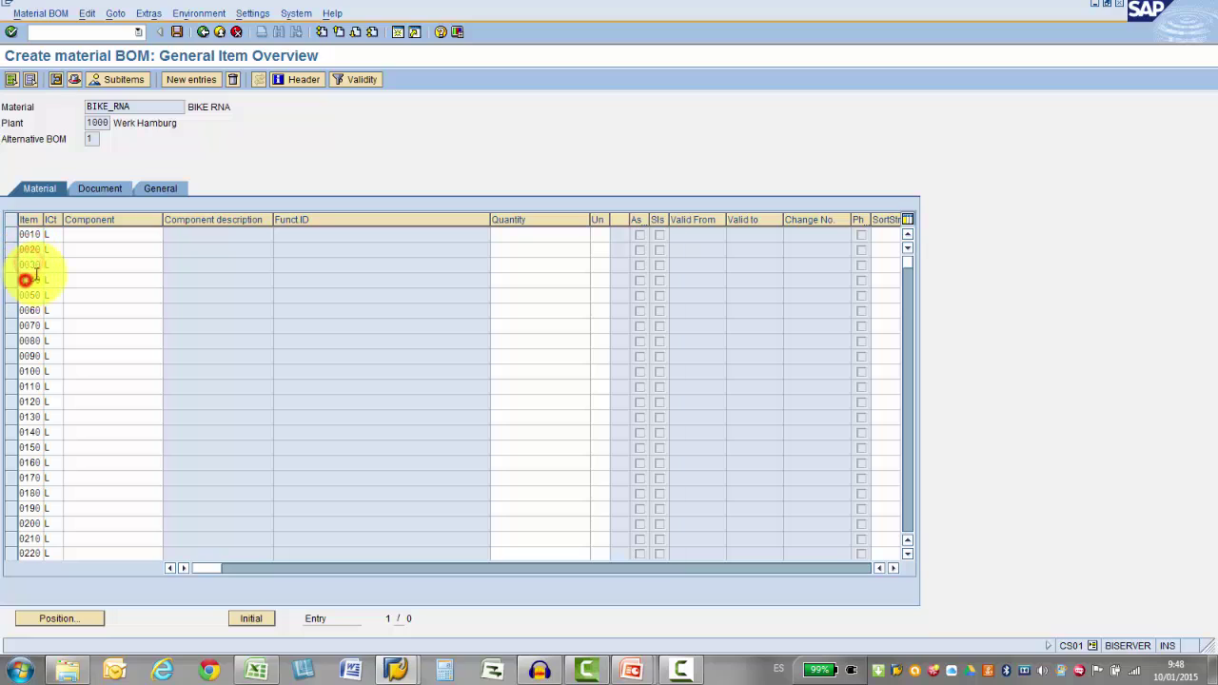
pyautogui.click(79, 236)
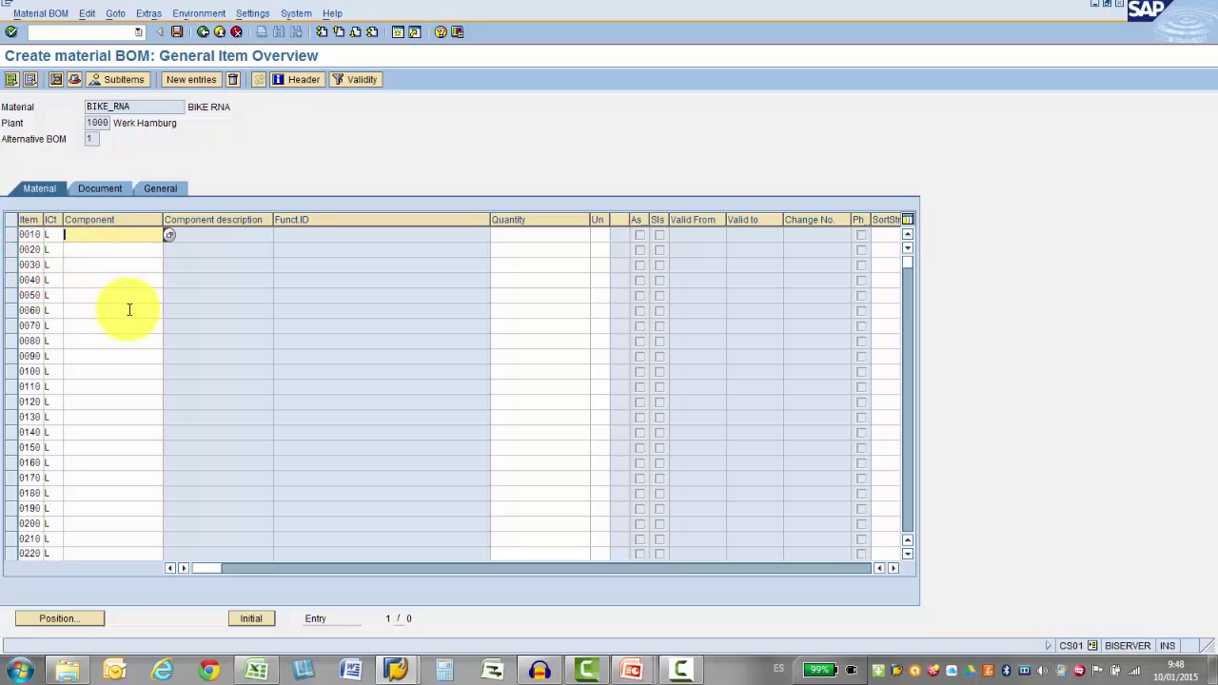
pyautogui.click(48, 235)
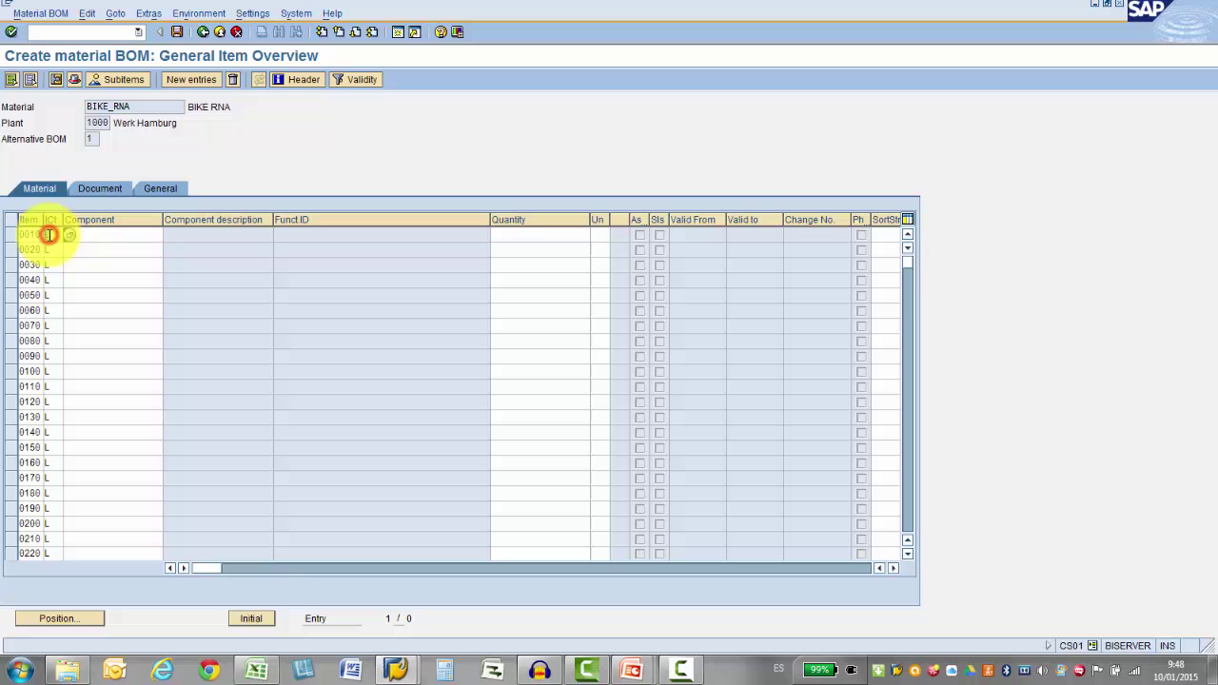
pyautogui.click(68, 235)
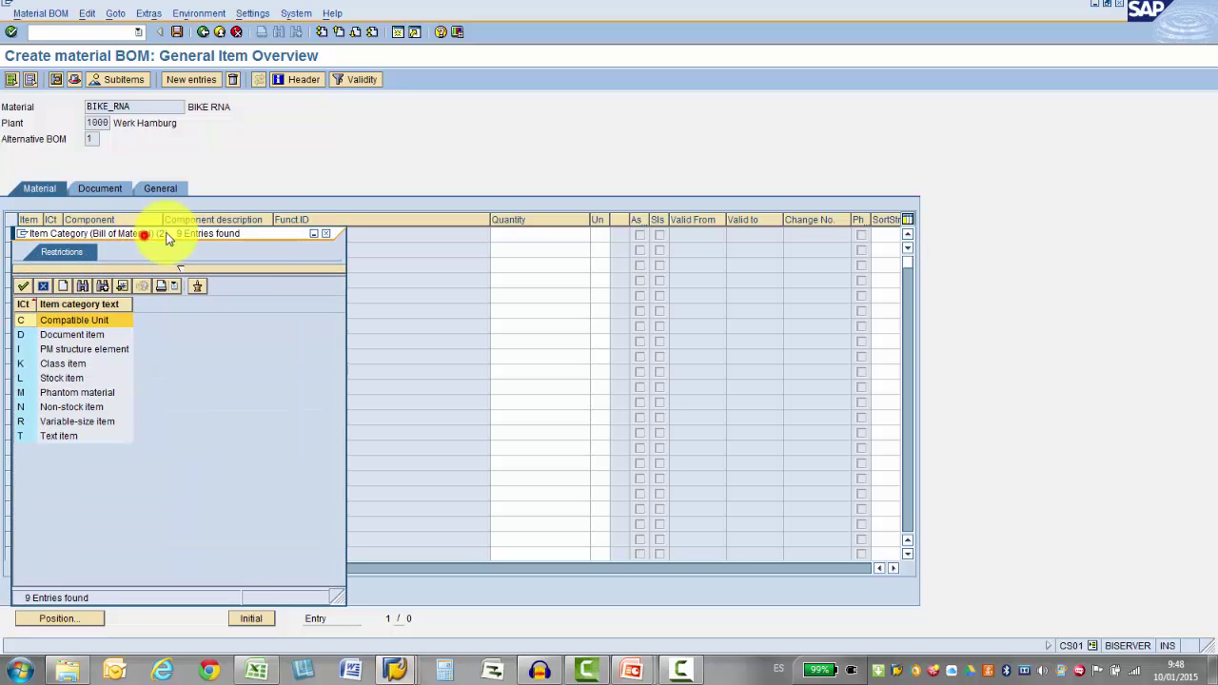
pyautogui.moveTo(148, 235); pyautogui.dragTo(285, 200)
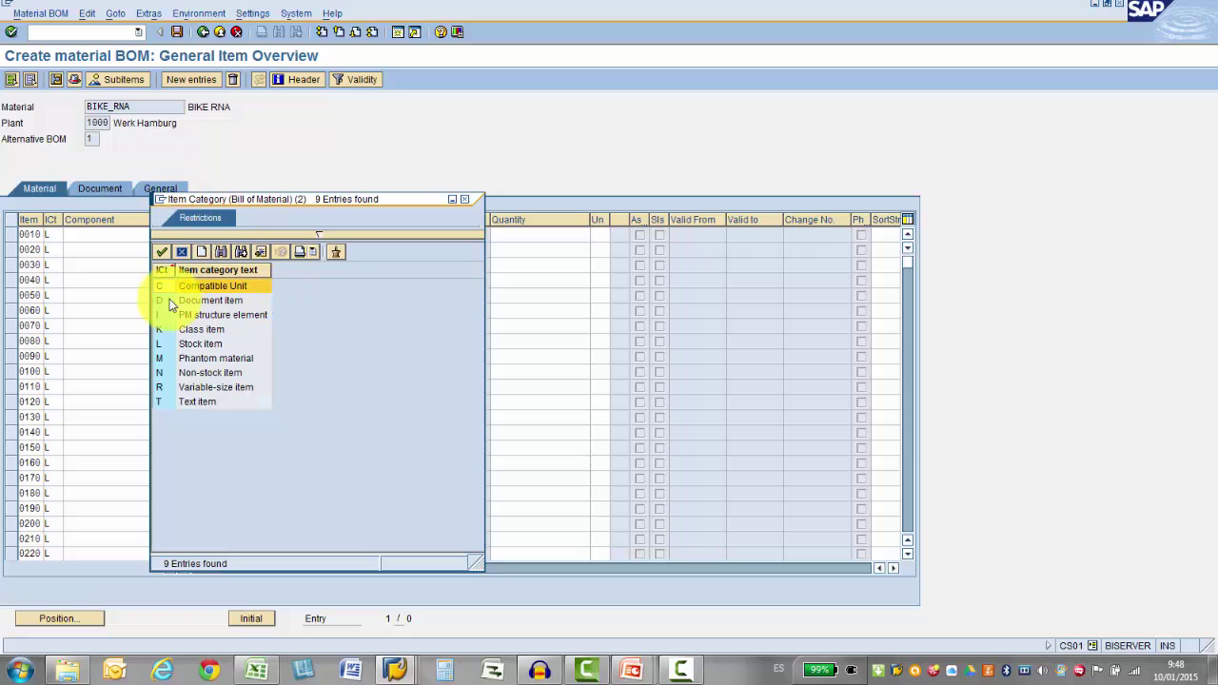
pyautogui.click(167, 345)
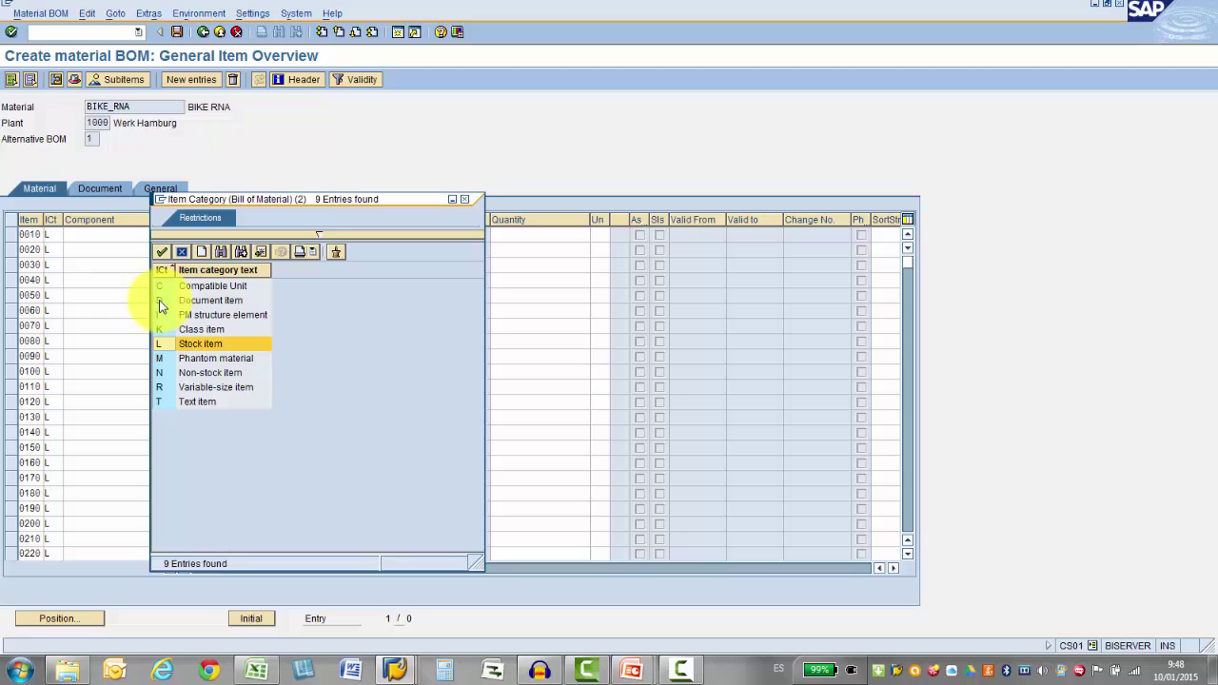
pyautogui.click(159, 300)
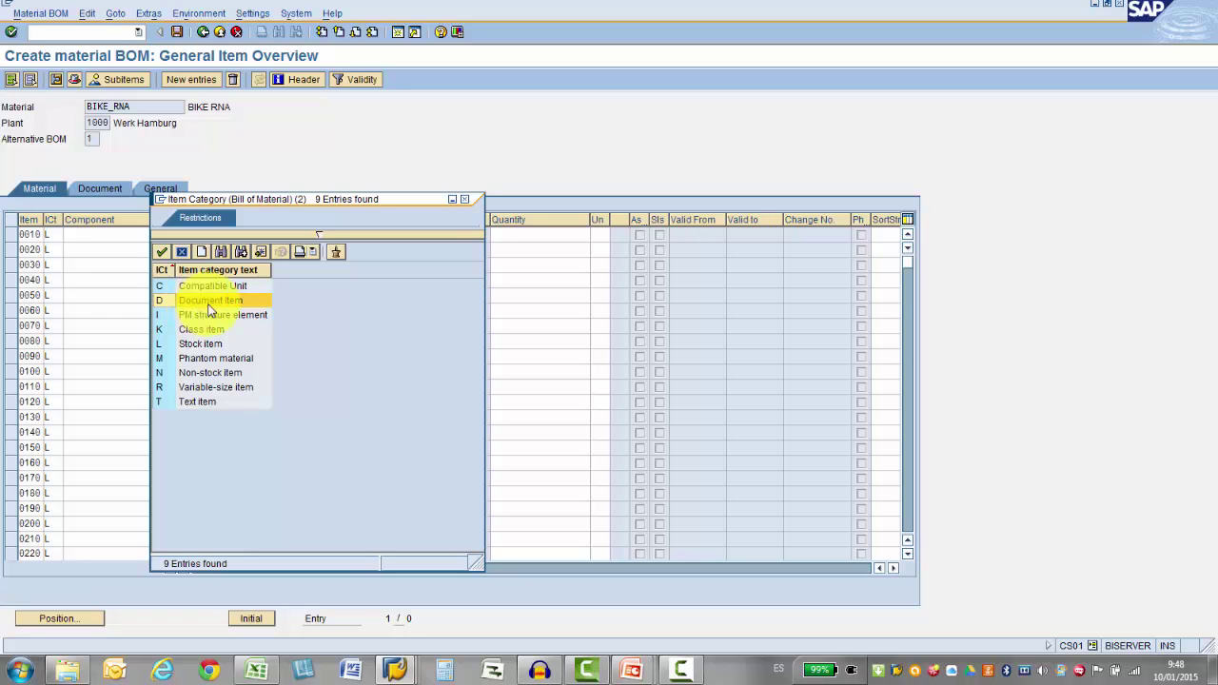
pyautogui.click(205, 402)
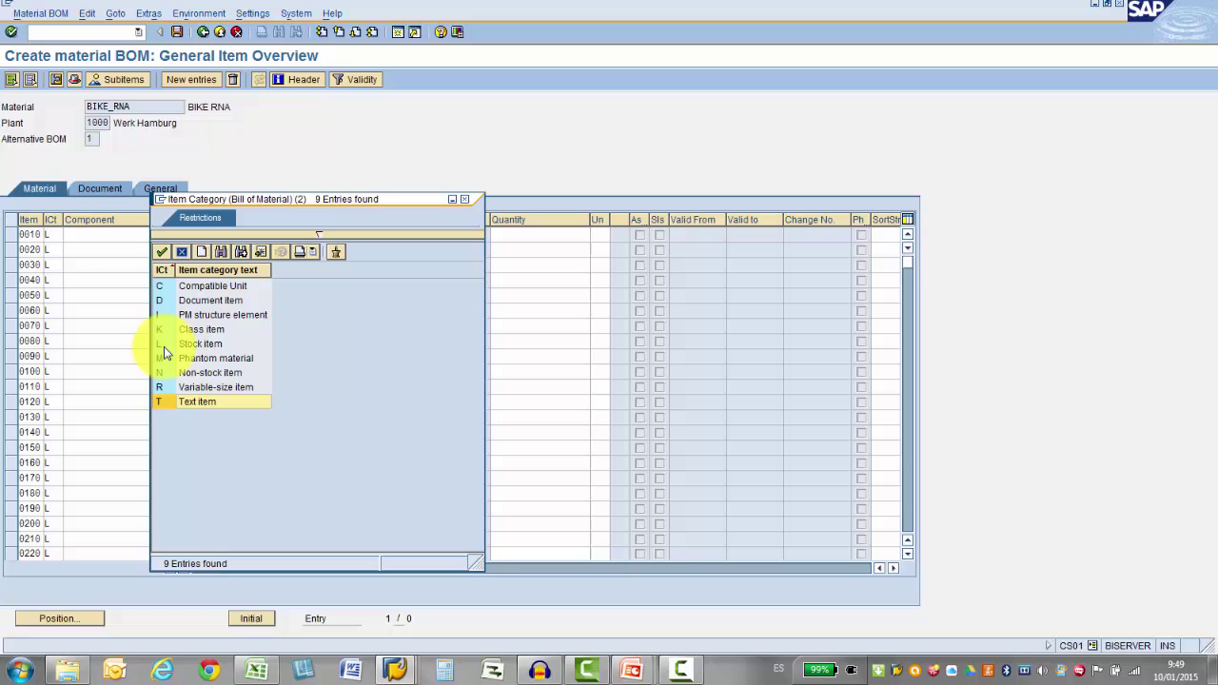
pyautogui.click(181, 345)
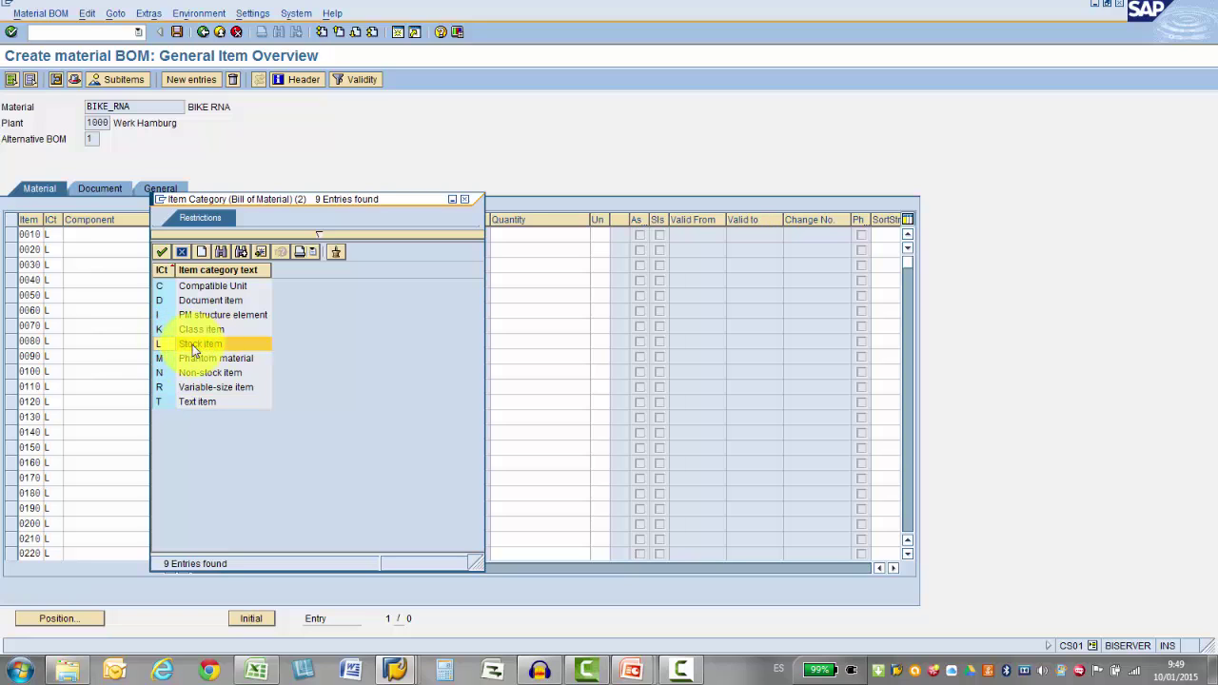
pyautogui.doubleClick(193, 346)
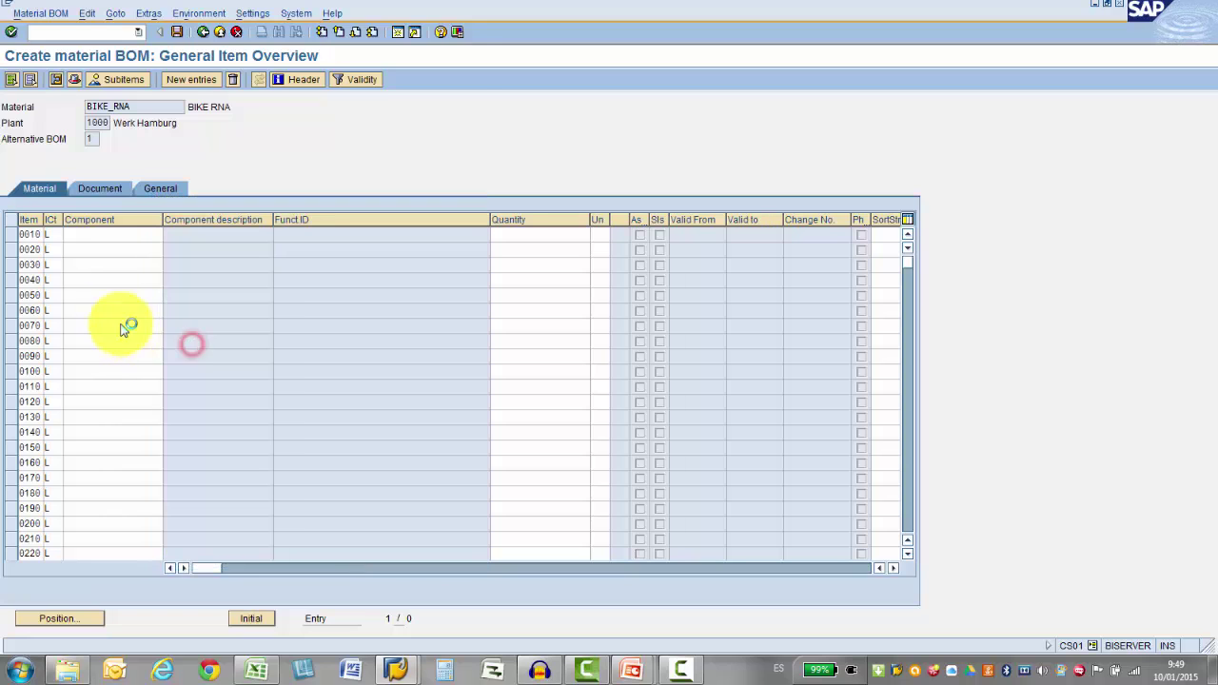
pyautogui.click(99, 234)
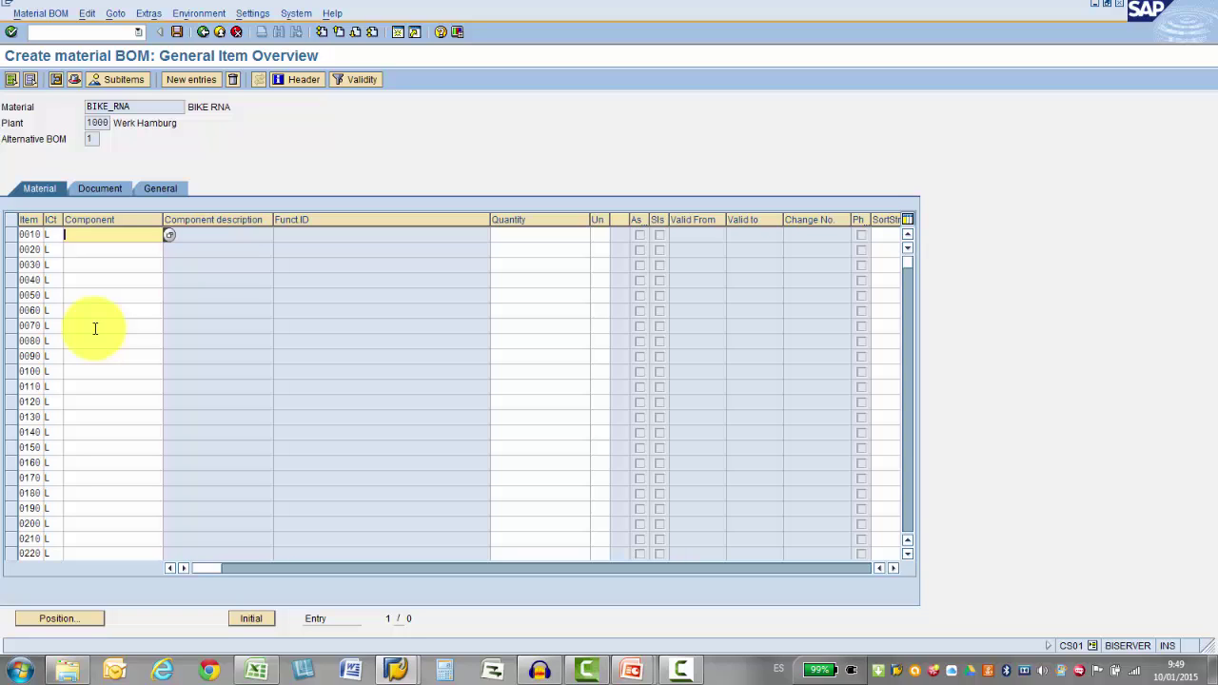
pyautogui.write('WH')
pyautogui.write('EEL_RNA')
# - Give WHEEL_RNA quantity 2 in item 0010 and enter FRAME_RNA as item 0020's component
pyautogui.moveTo(119, 235); pyautogui.dragTo(48, 236)
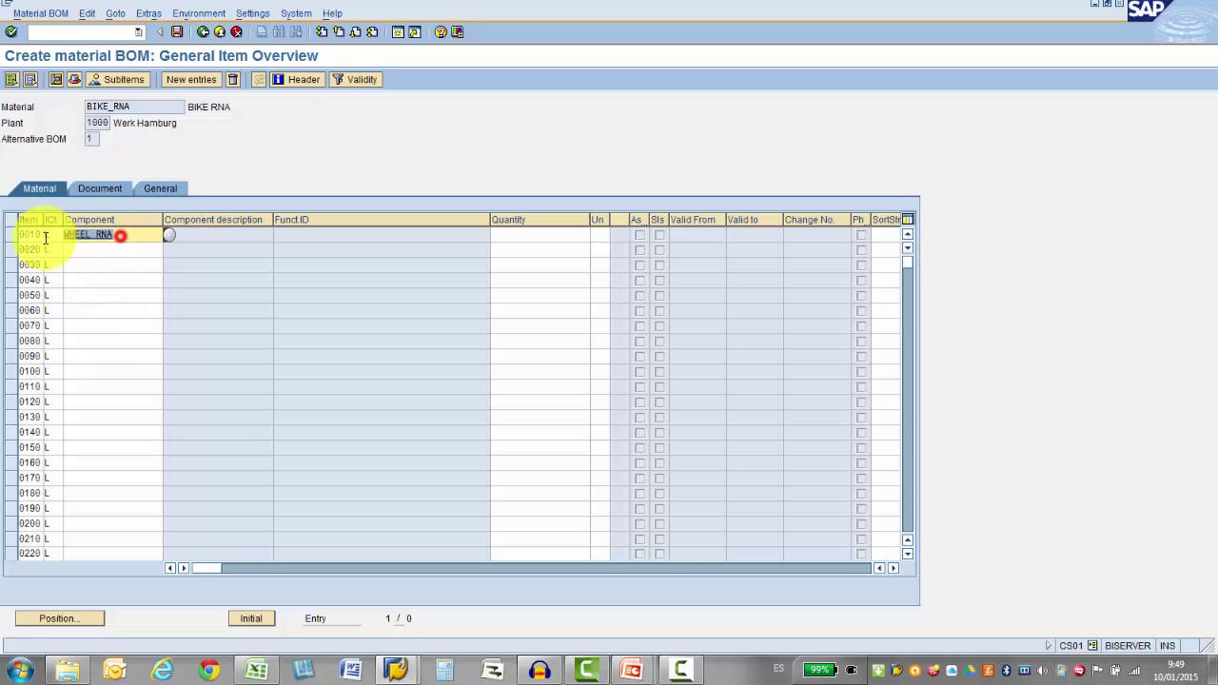
pyautogui.click(508, 234)
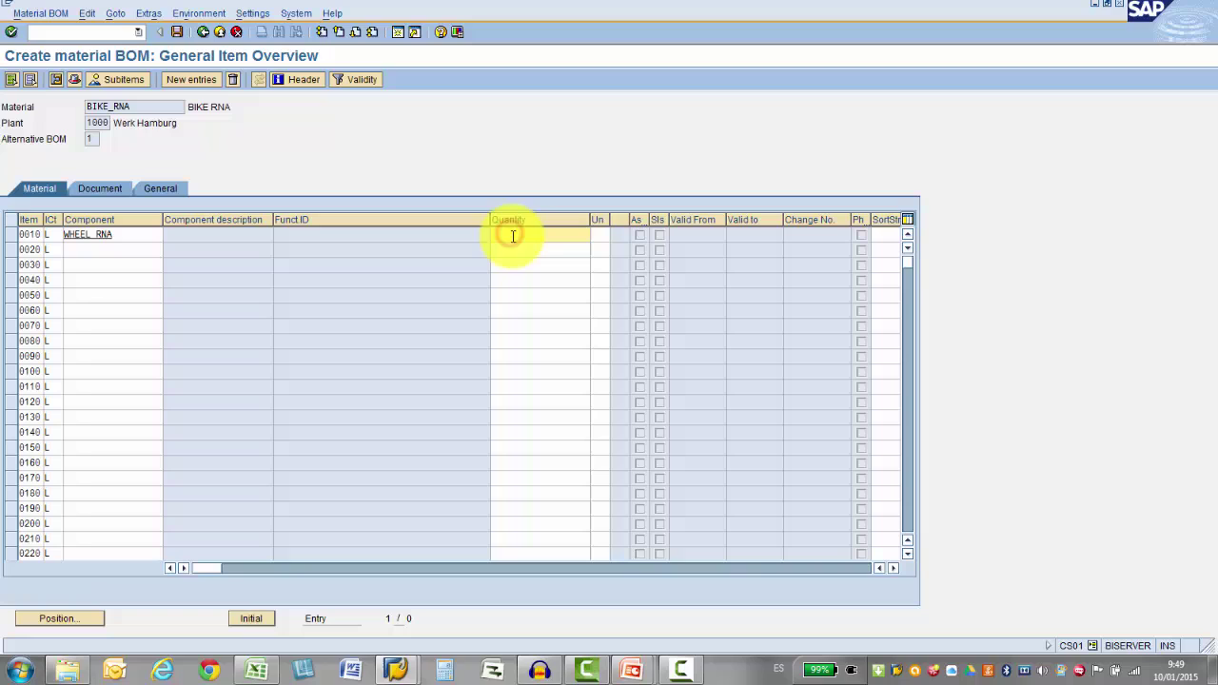
pyautogui.write('2')
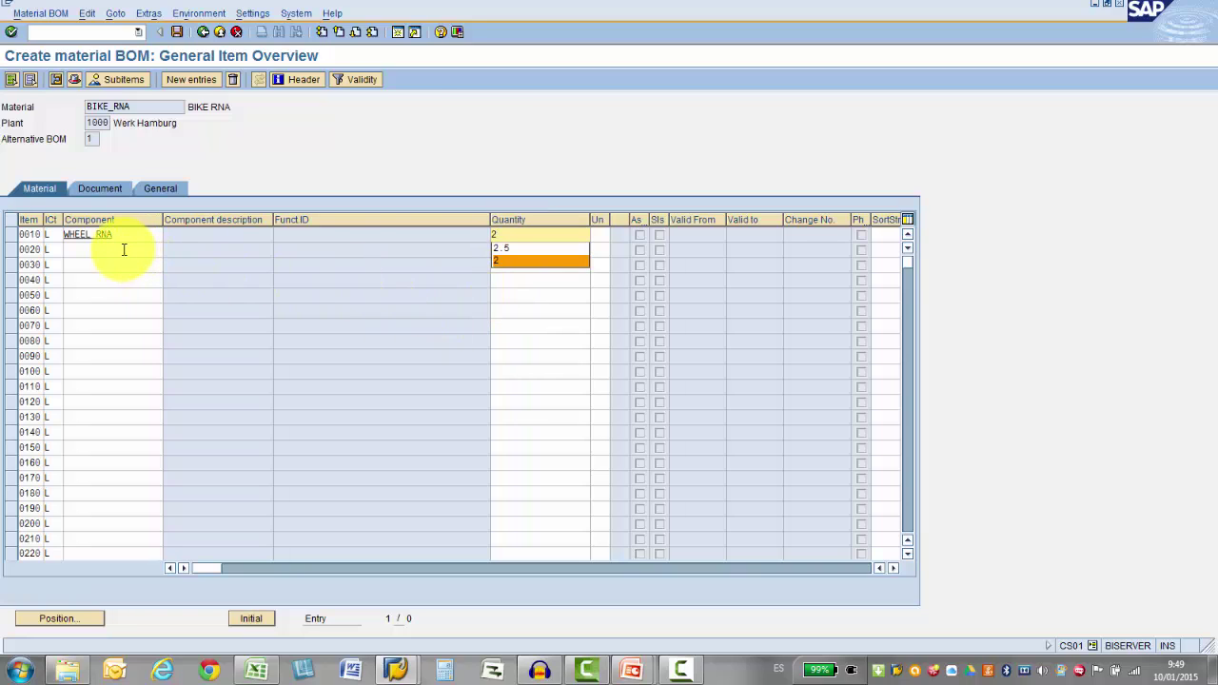
pyautogui.click(123, 249)
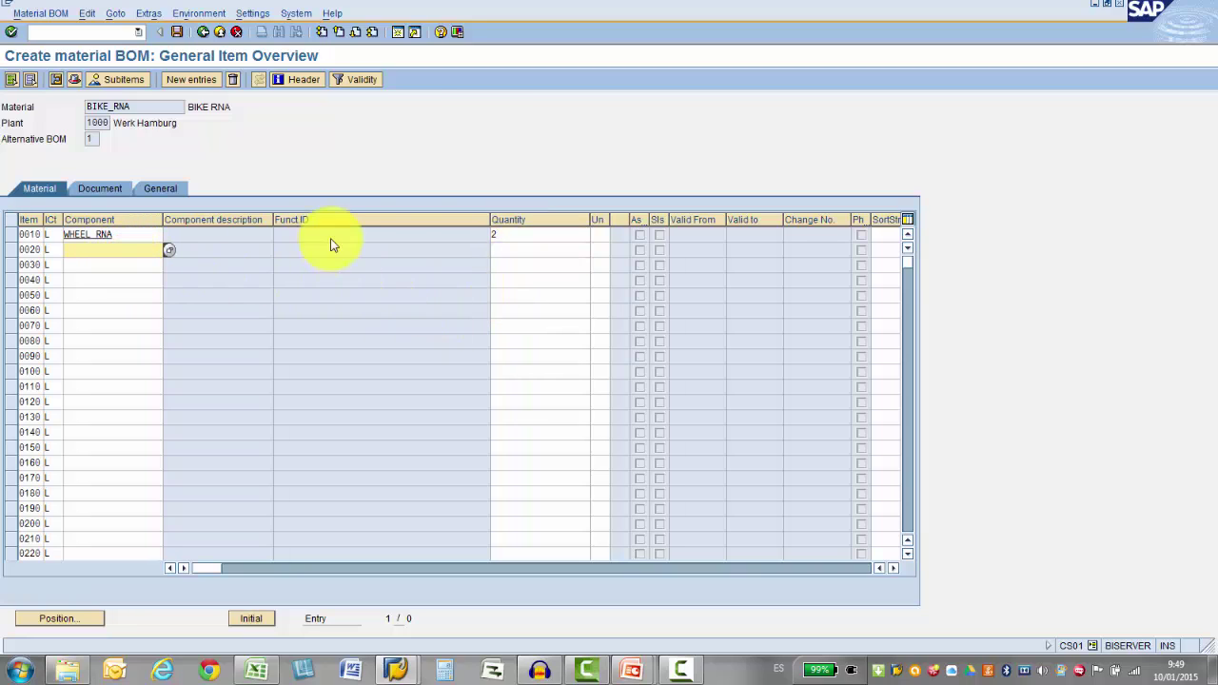
pyautogui.click(596, 235)
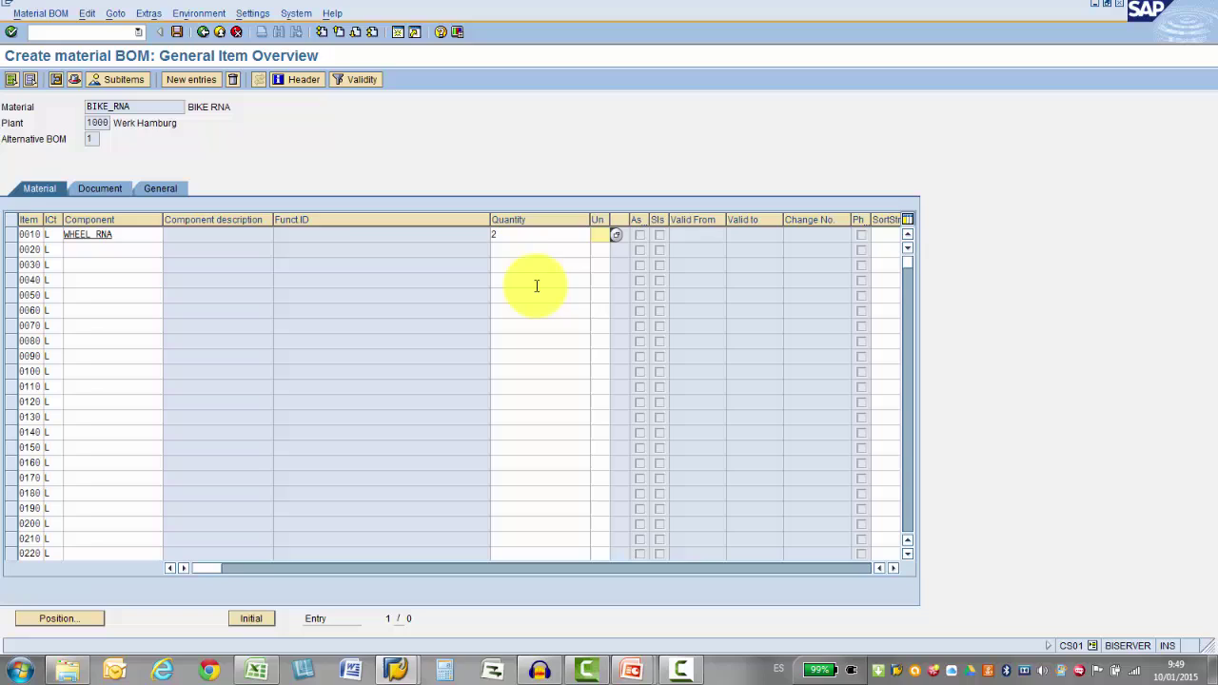
pyautogui.click(117, 249)
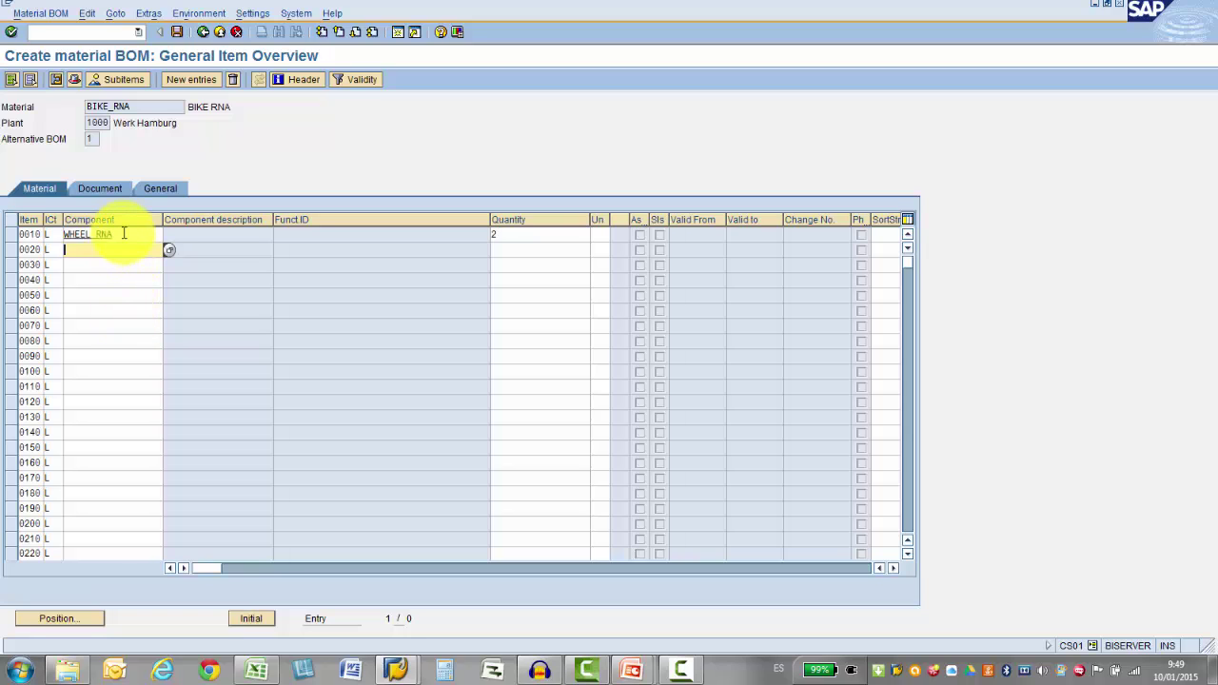
pyautogui.moveTo(127, 233); pyautogui.dragTo(61, 235)
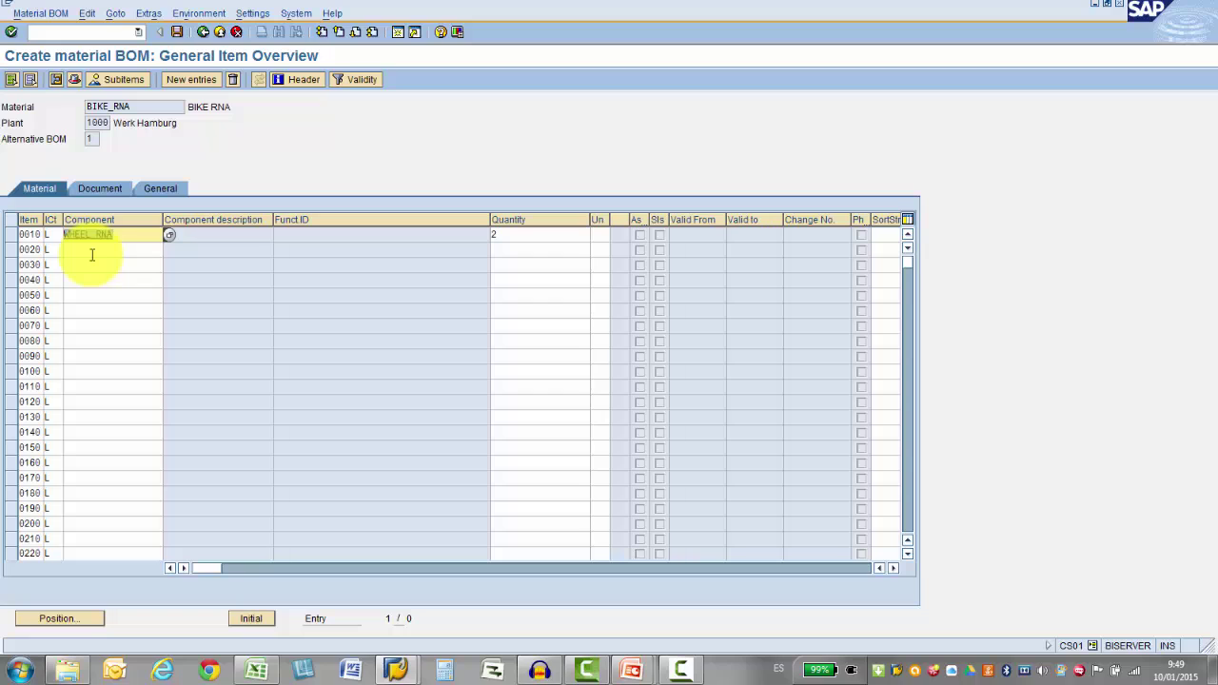
pyautogui.click(92, 252)
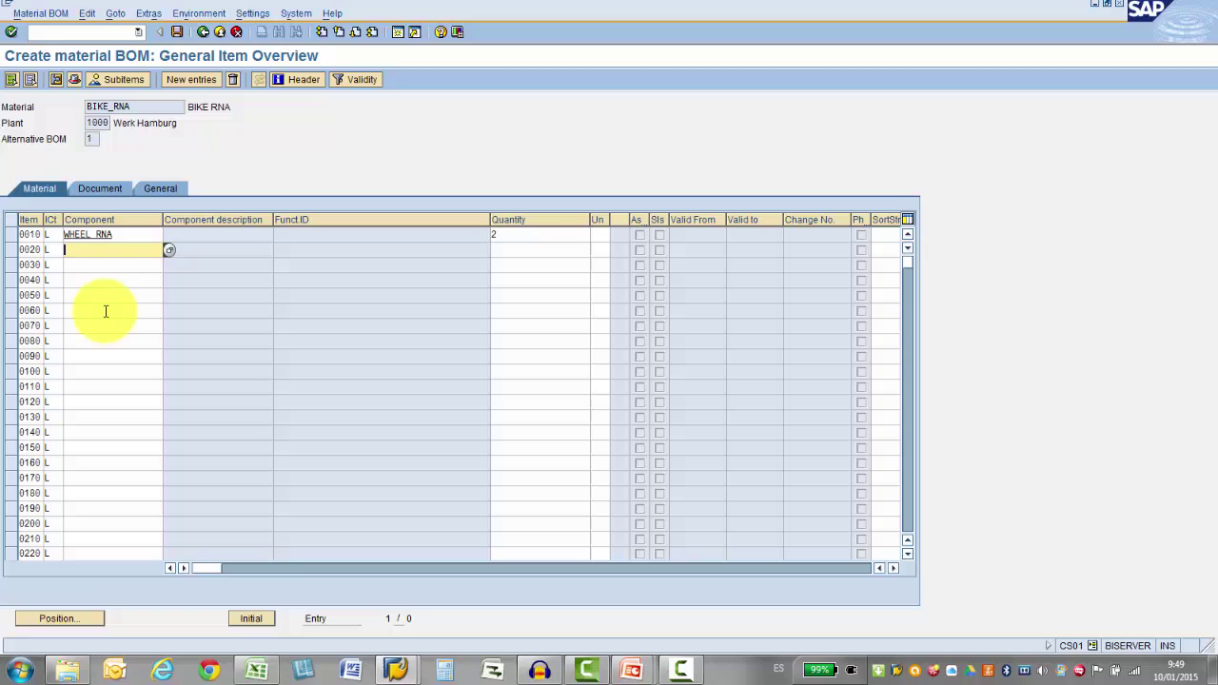
pyautogui.write('FRAME_')
pyautogui.write('RNA')
# - Give FRAME_RNA quantity 1 and add SEAT_RNA with quantity 1 as item 0030
pyautogui.click(502, 251)
pyautogui.write('1')
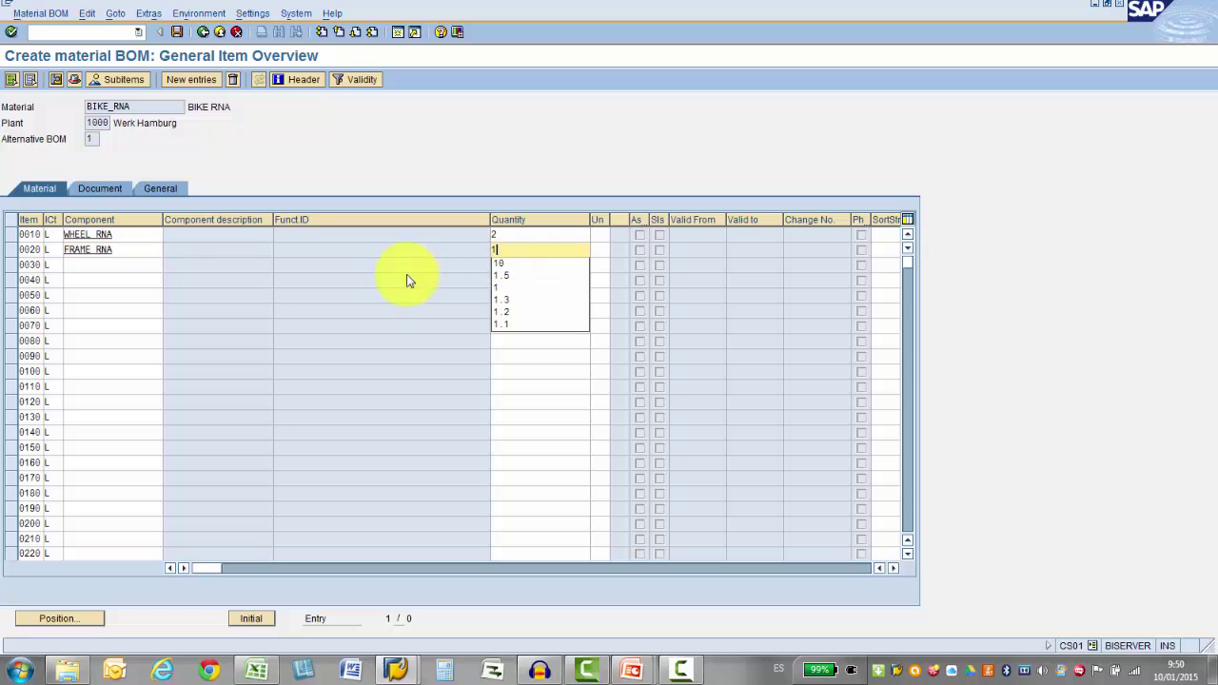
pyautogui.click(103, 265)
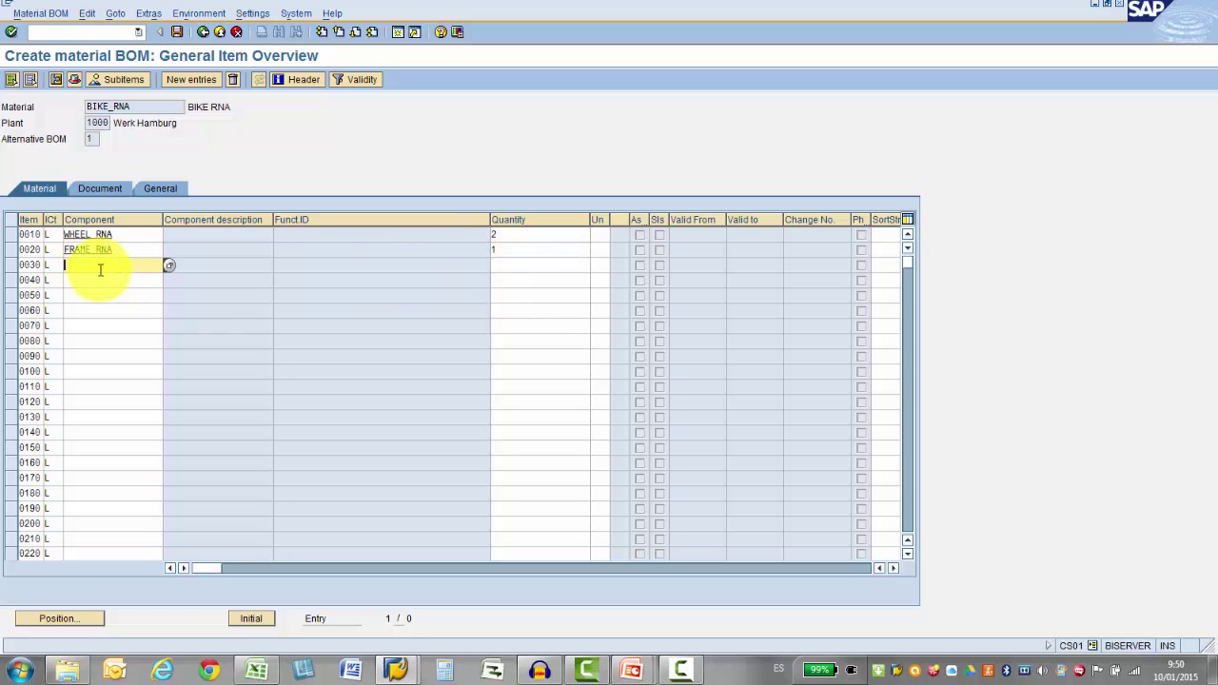
pyautogui.write('SEAT_RNA')
pyautogui.click(497, 264)
pyautogui.write('1')
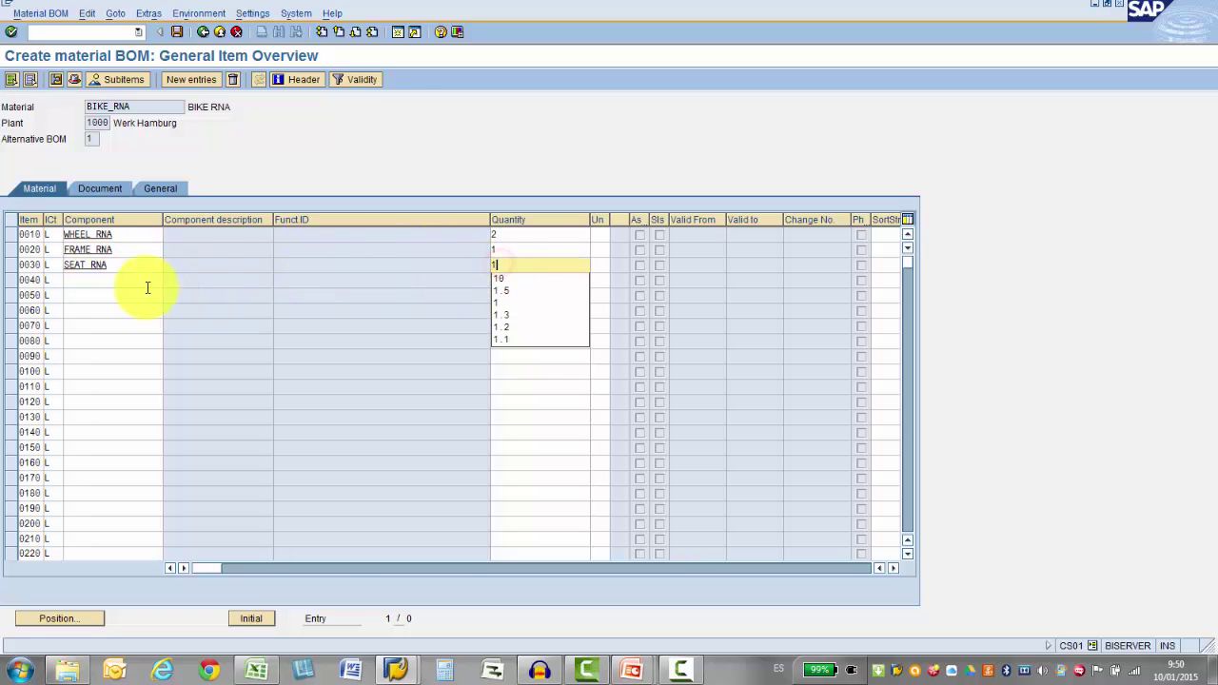
# - Add HANDLEBAR_RNA and CHAIN_GROUP_RNA, quantity 1 each, as items 0040–0050 and validate
pyautogui.click(99, 280)
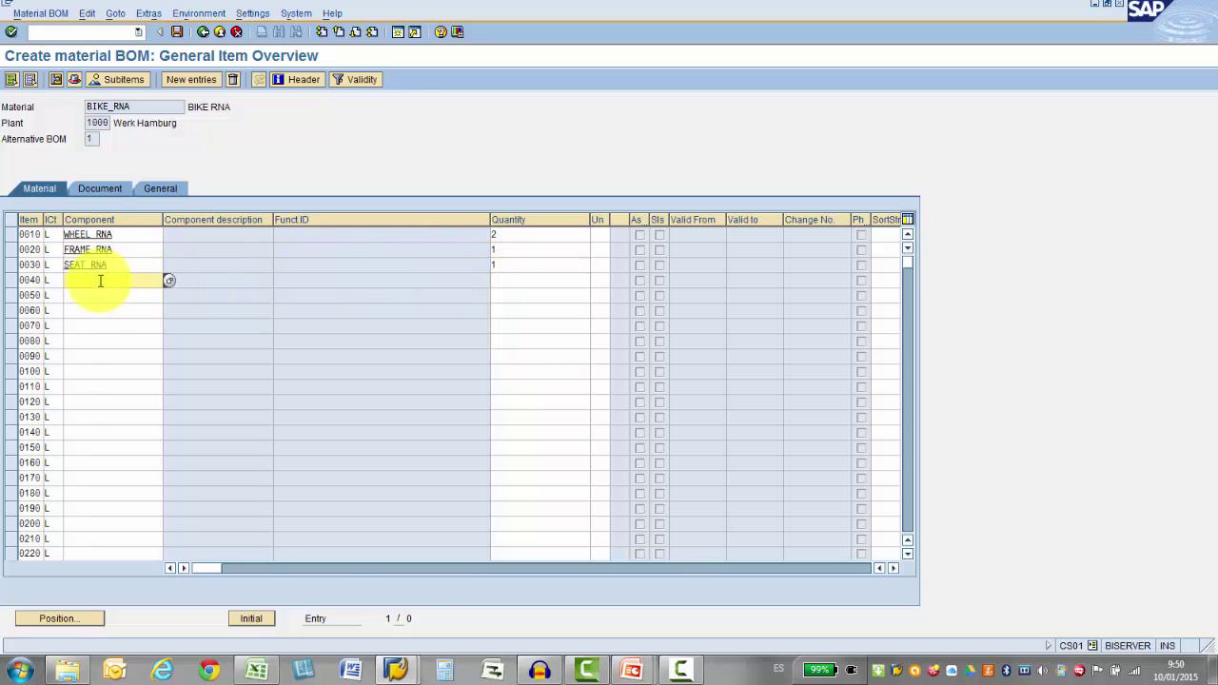
pyautogui.write('HANDLEBAR')
pyautogui.write('_RNA')
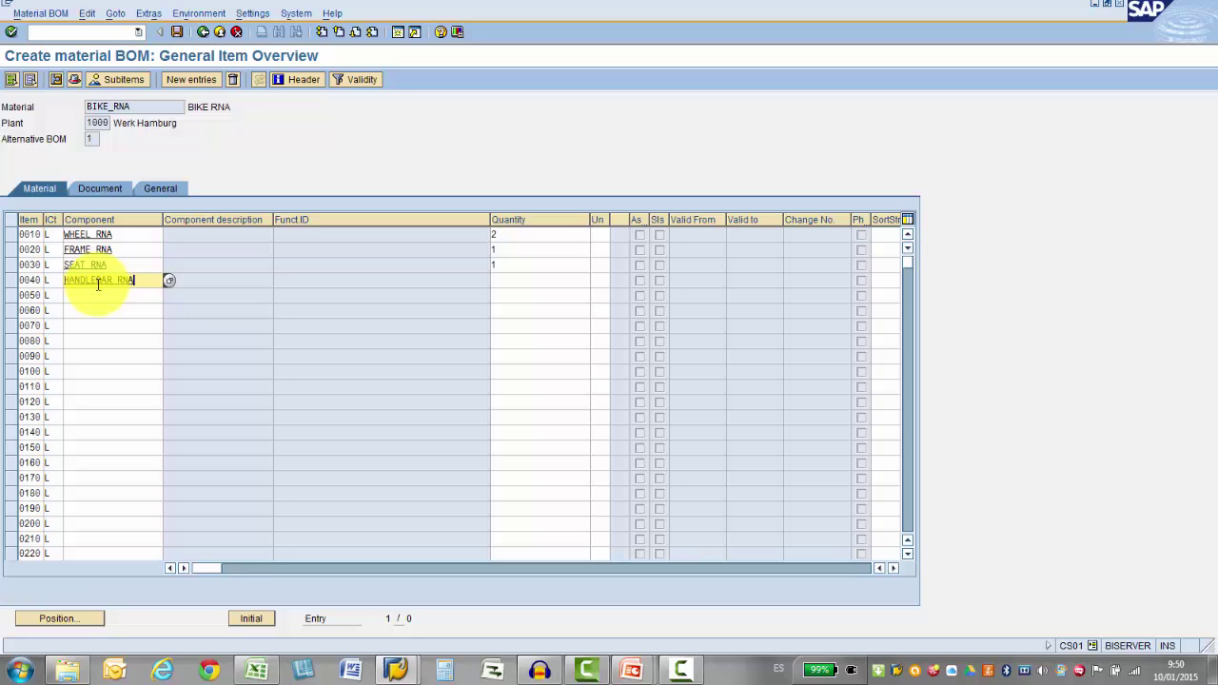
pyautogui.click(523, 286)
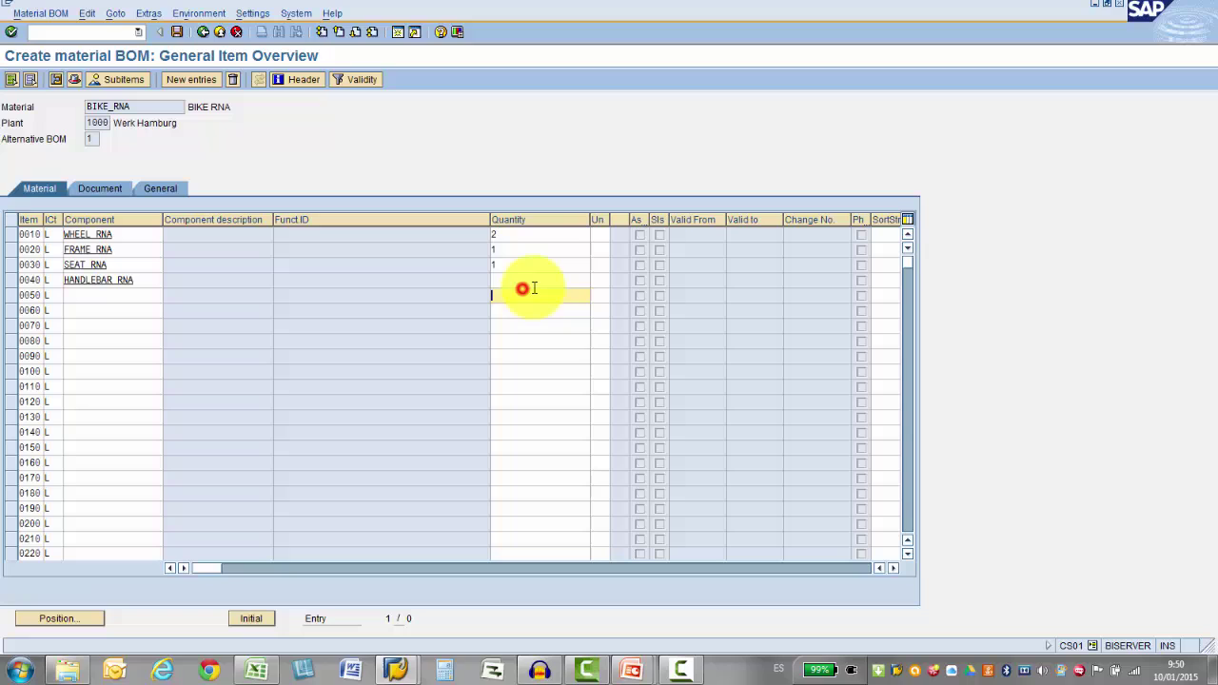
pyautogui.write('1')
pyautogui.click(111, 294)
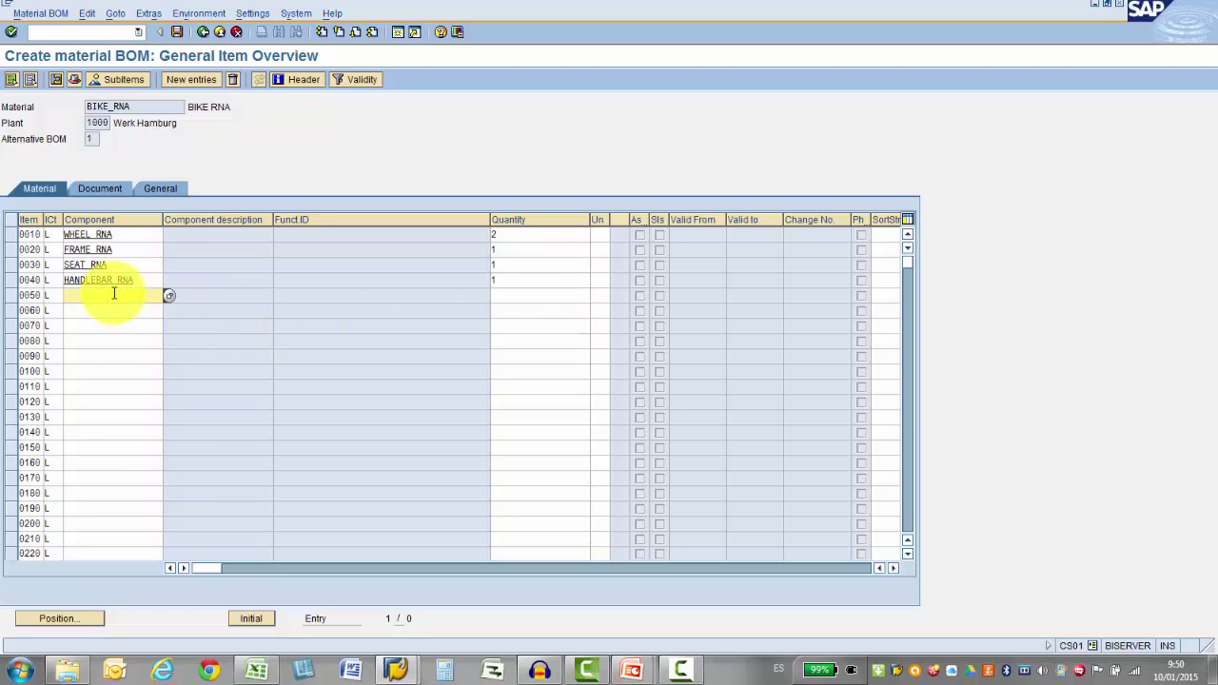
pyautogui.write('CHAI')
pyautogui.write('N_GROUP_')
pyautogui.write('RNA')
pyautogui.click(505, 293)
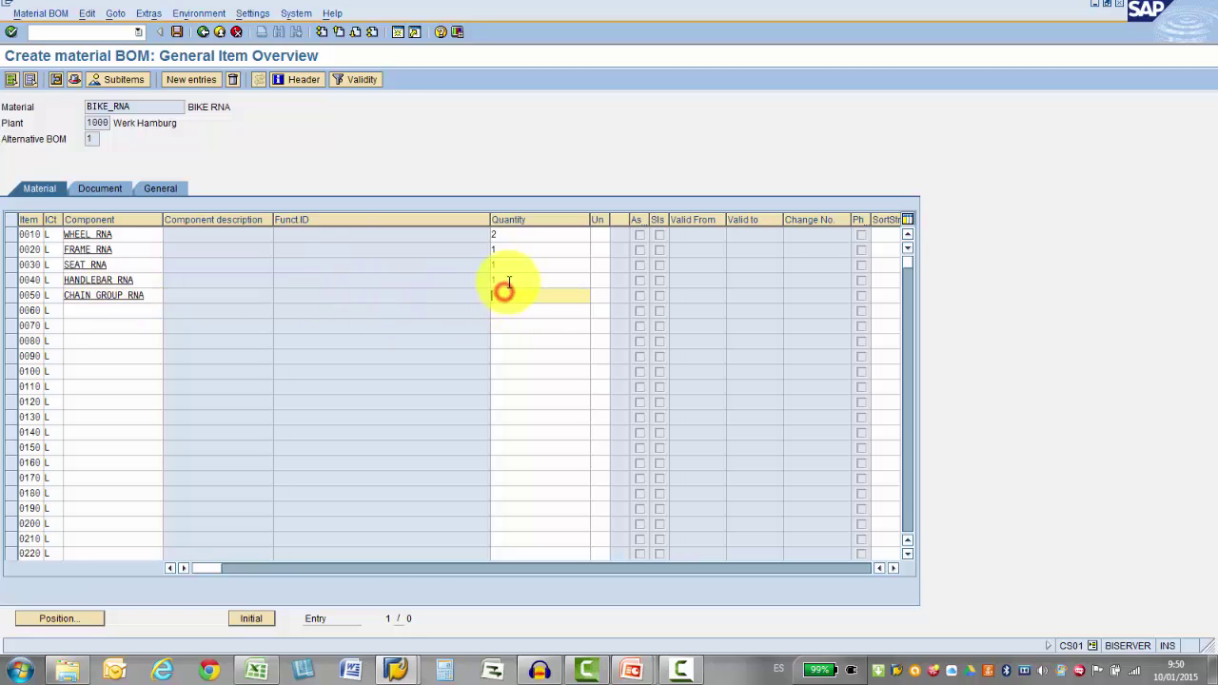
pyautogui.write('1')
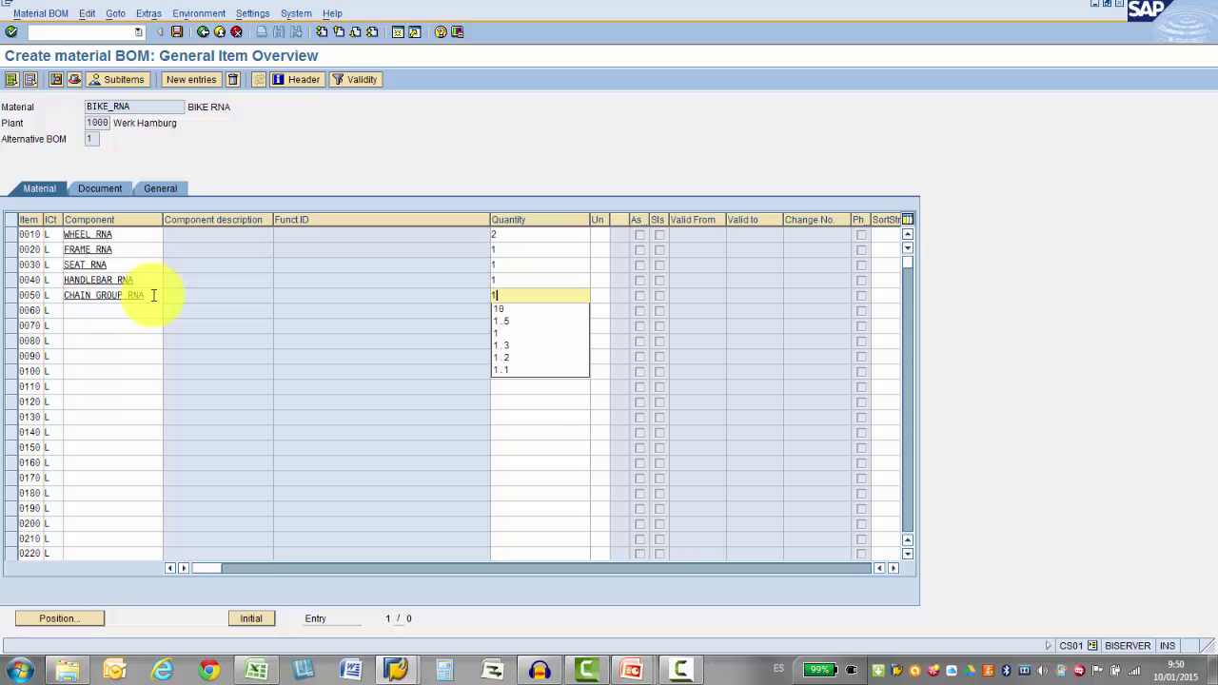
pyautogui.click(153, 295)
pyautogui.moveTo(153, 296); pyautogui.dragTo(57, 295)
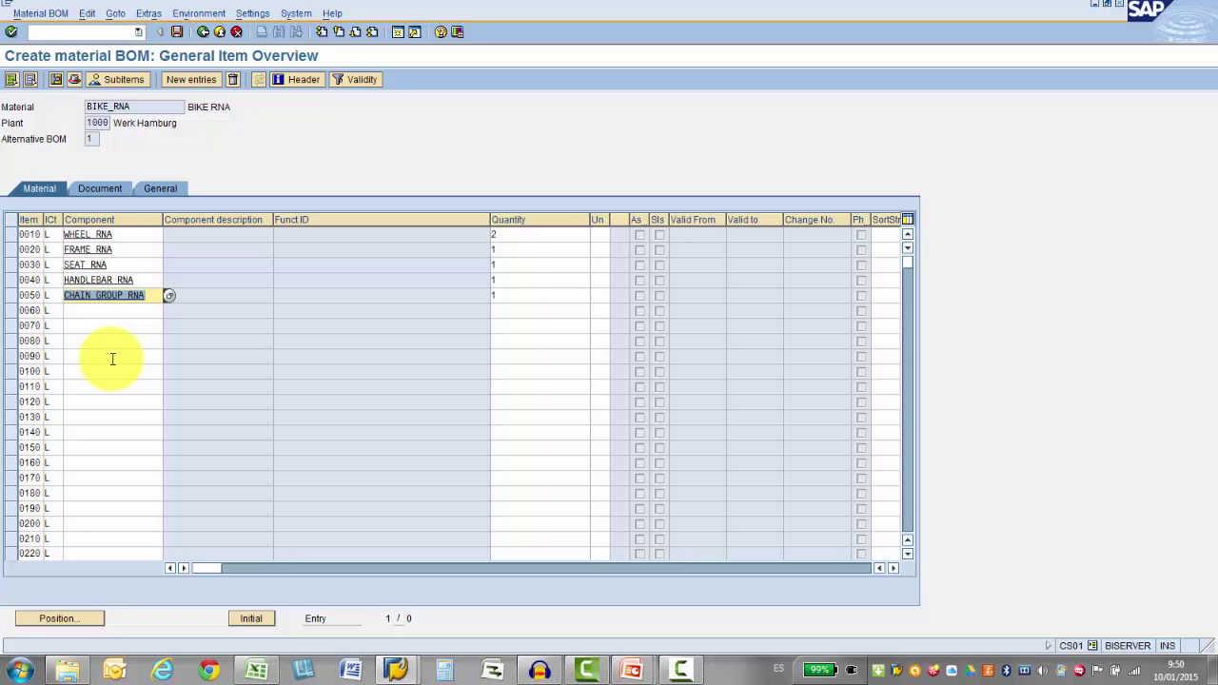
pyautogui.press('Return')
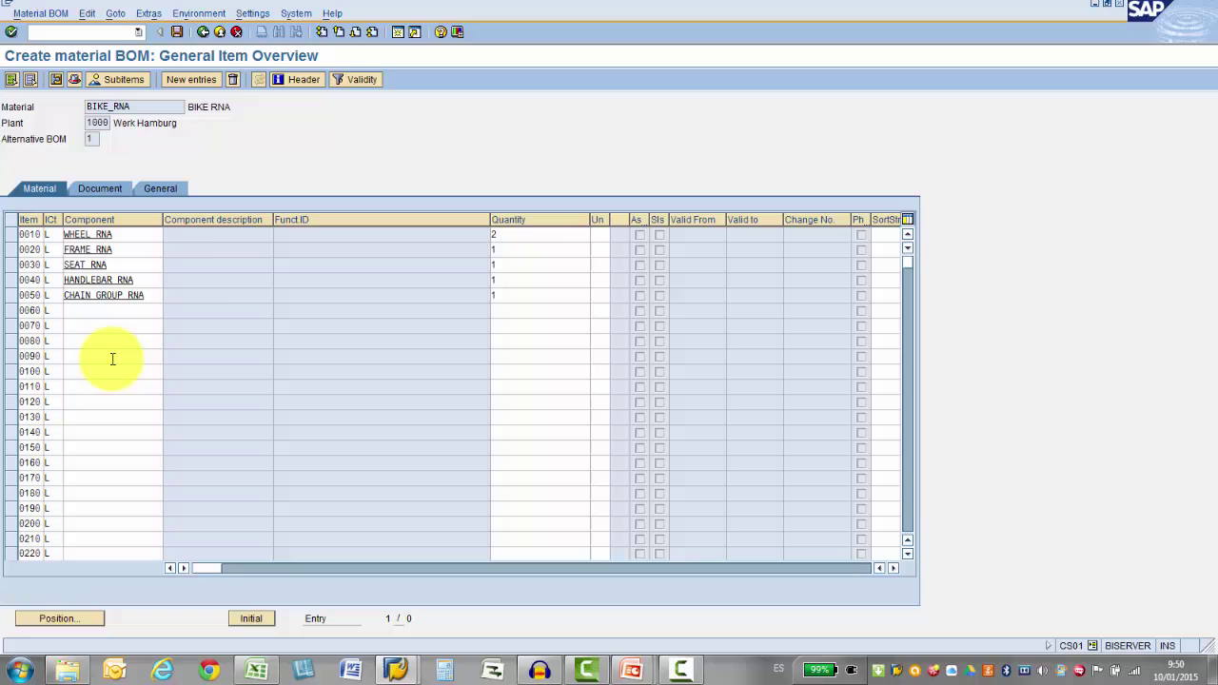
pyautogui.click(605, 235)
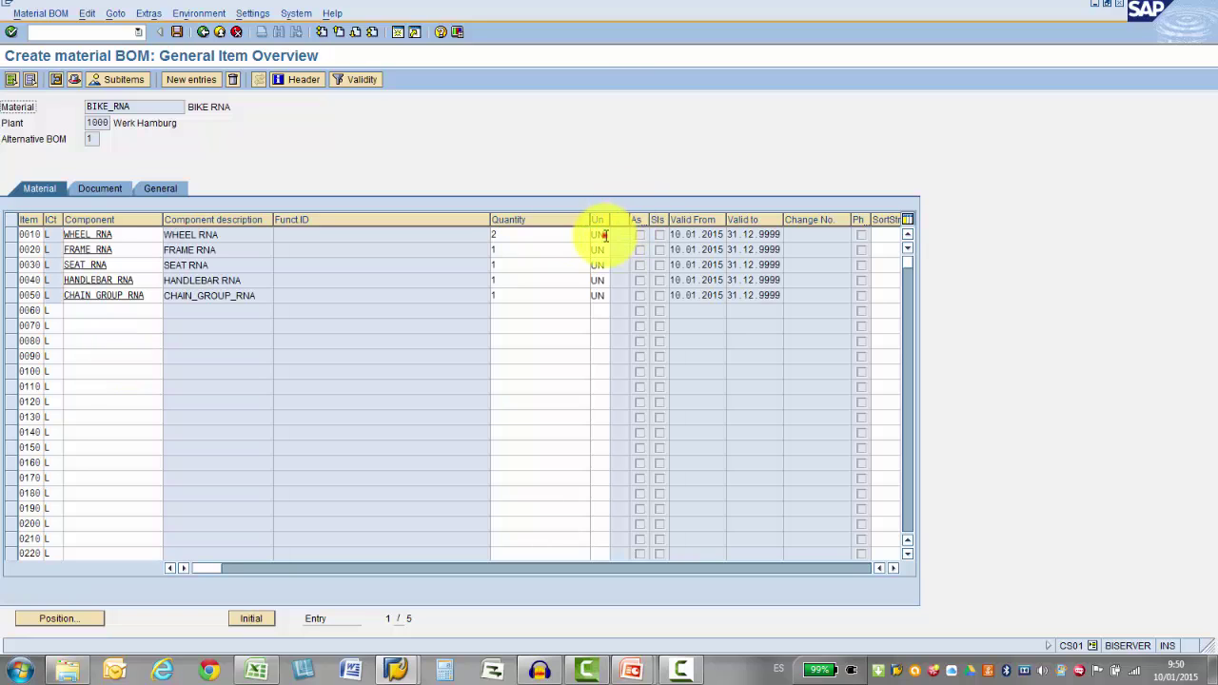
pyautogui.moveTo(599, 253); pyautogui.dragTo(601, 295)
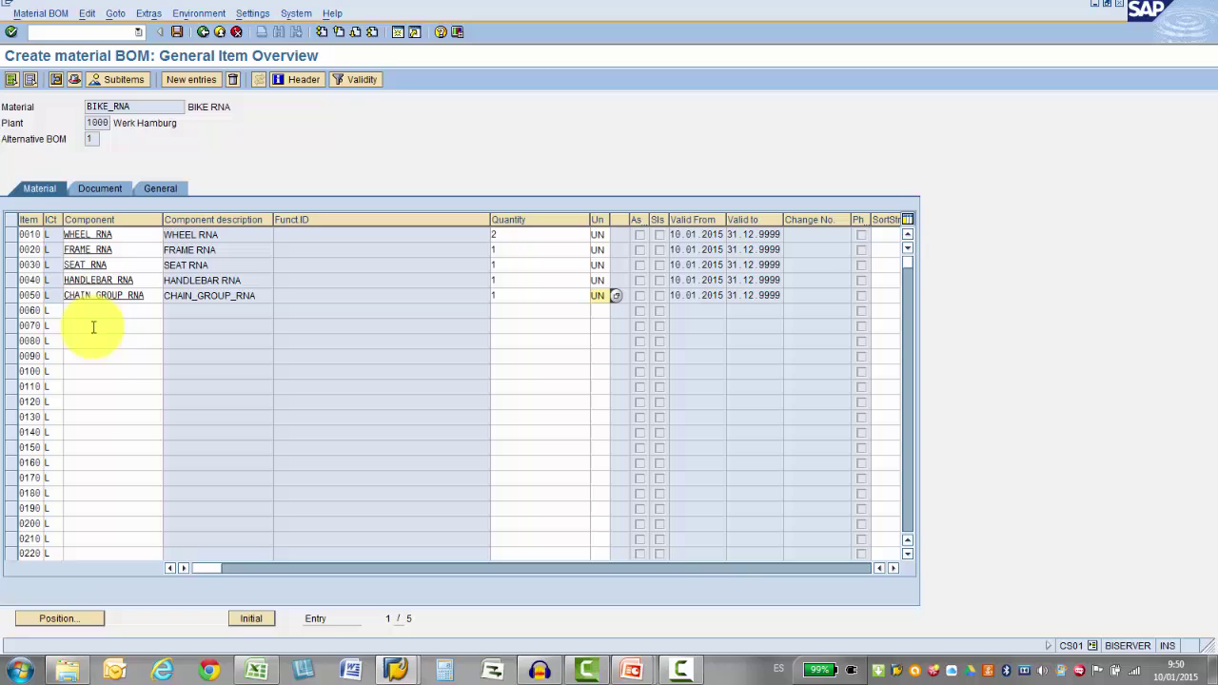
pyautogui.click(79, 233)
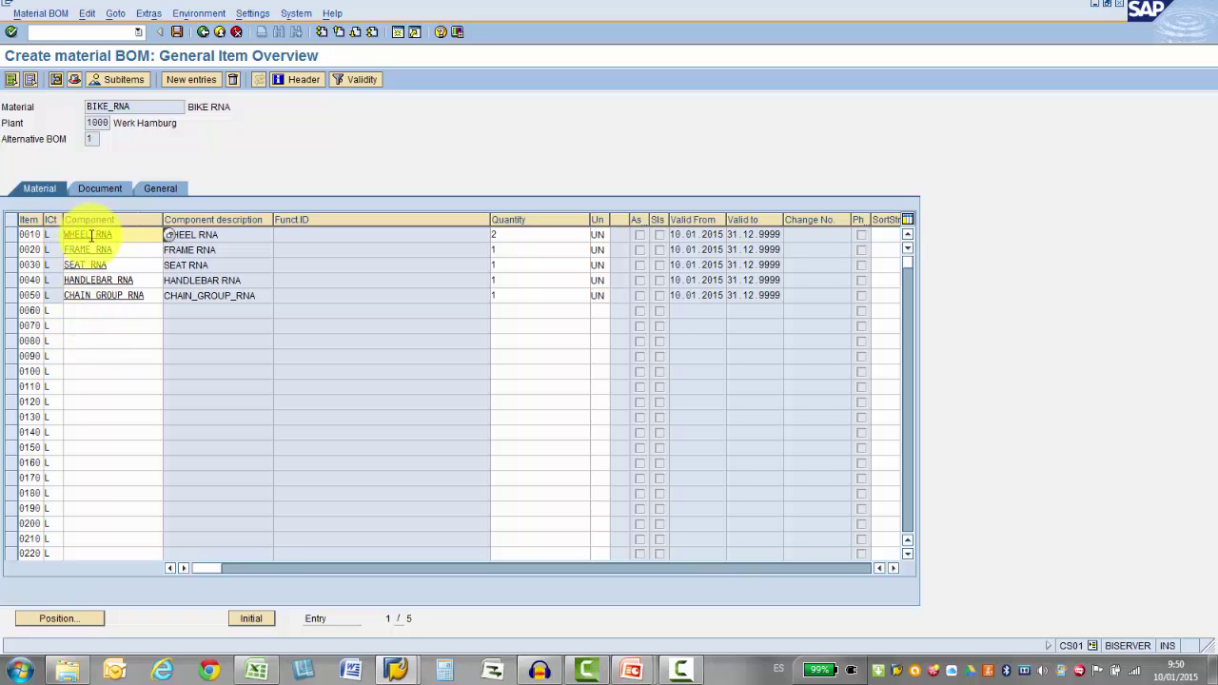
pyautogui.doubleClick(89, 237)
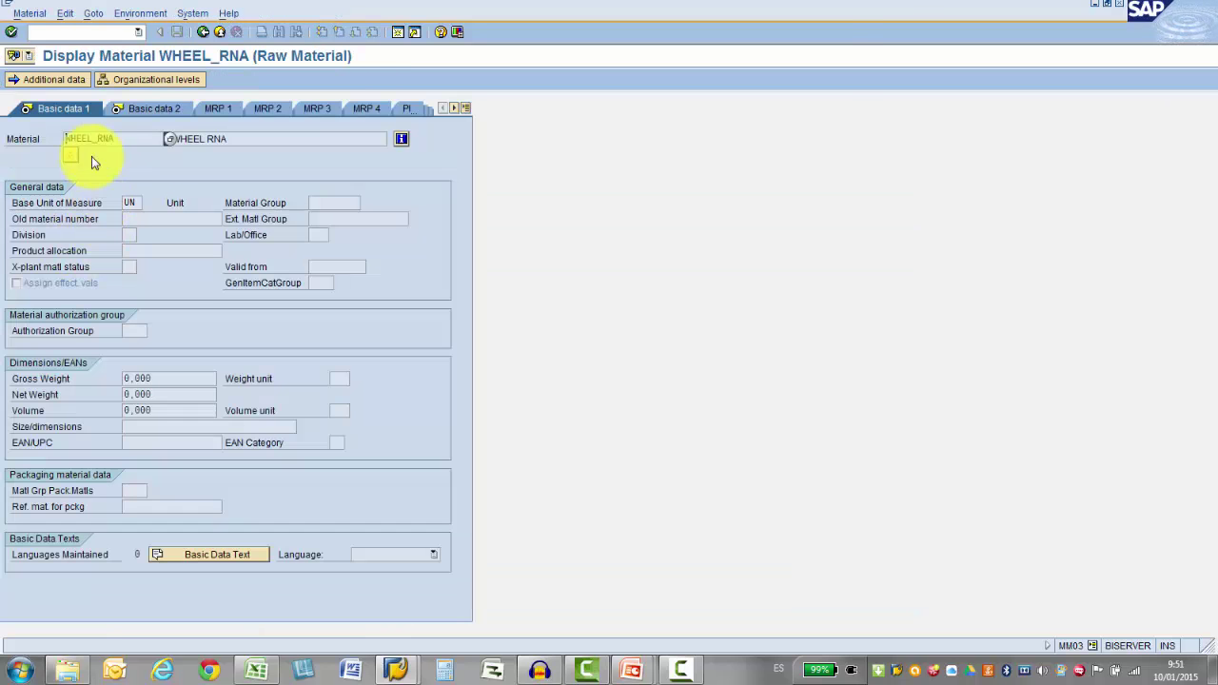
pyautogui.click(137, 108)
pyautogui.click(217, 109)
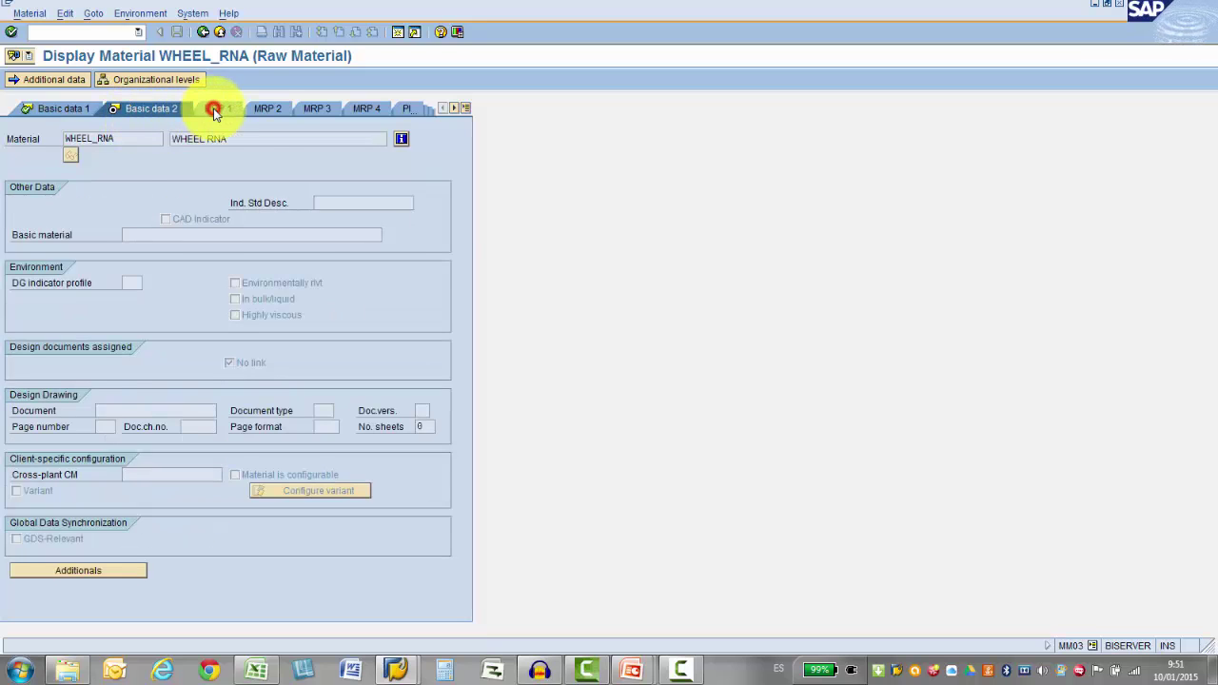
pyautogui.click(137, 217)
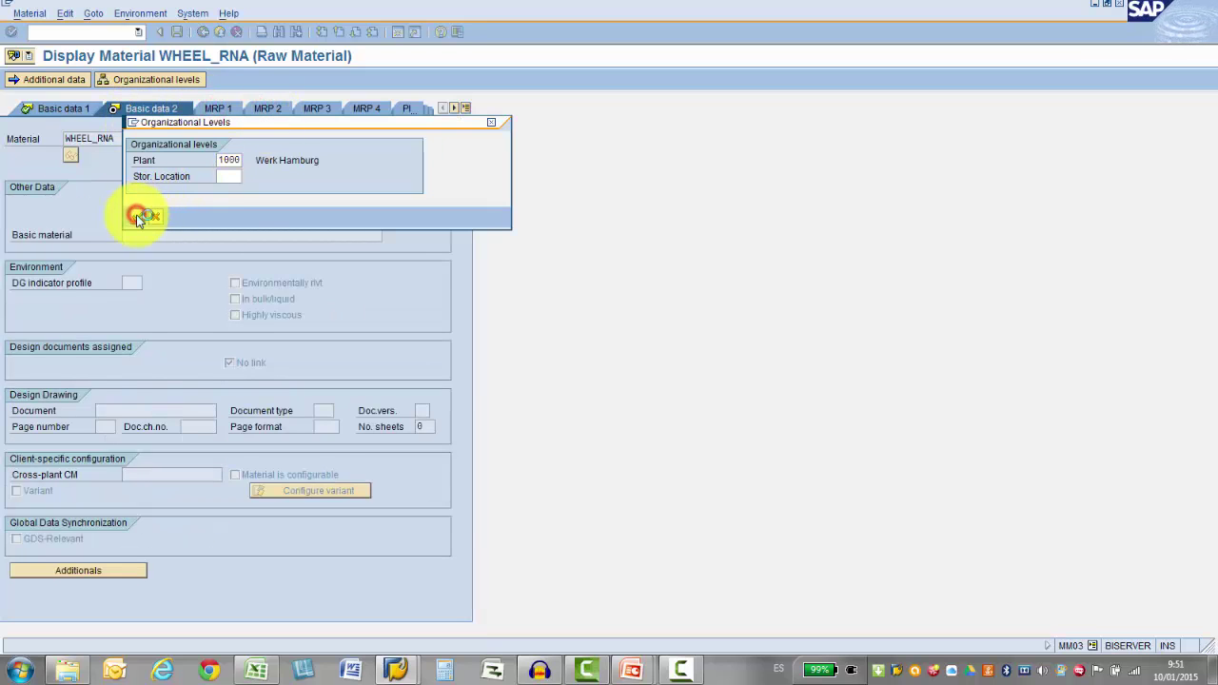
pyautogui.click(199, 111)
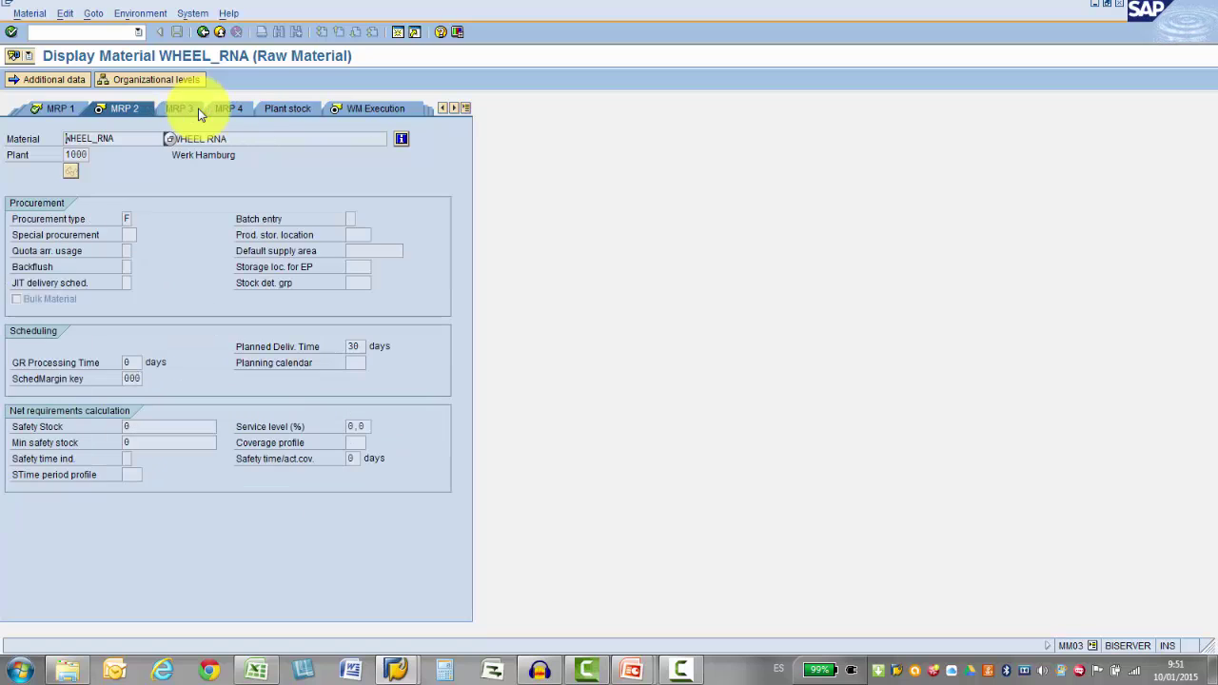
pyautogui.click(203, 33)
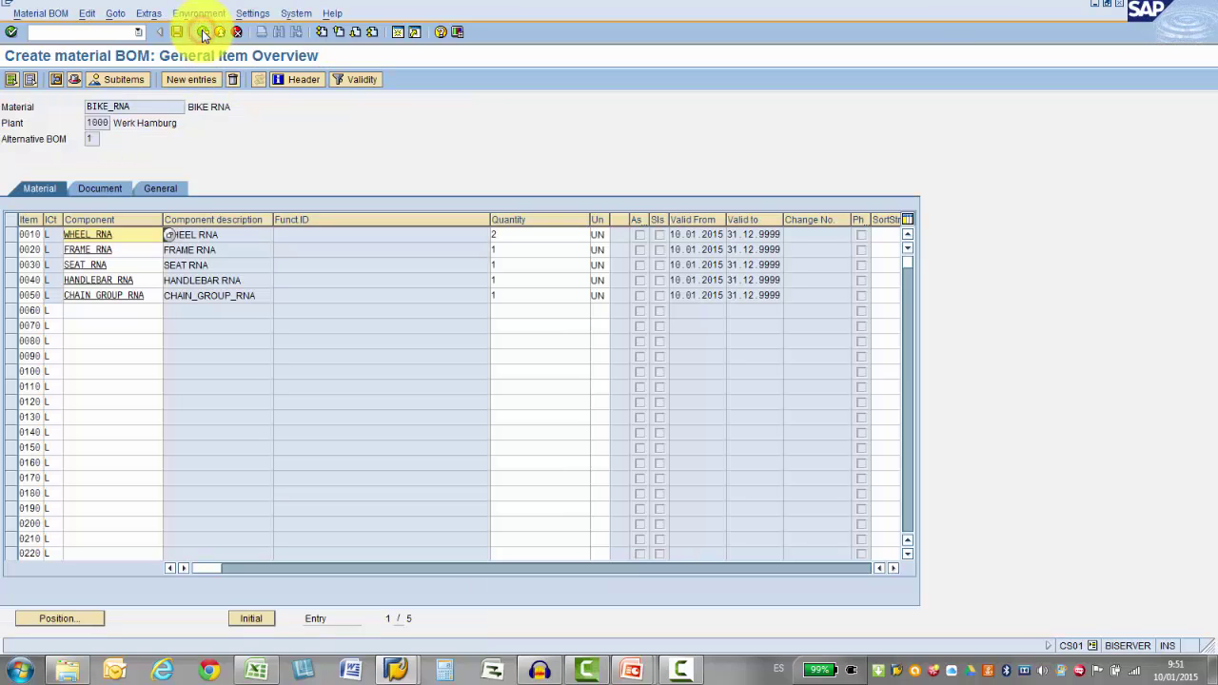
# - Display the FRAME_RNA material master and its status information
pyautogui.doubleClick(85, 250)
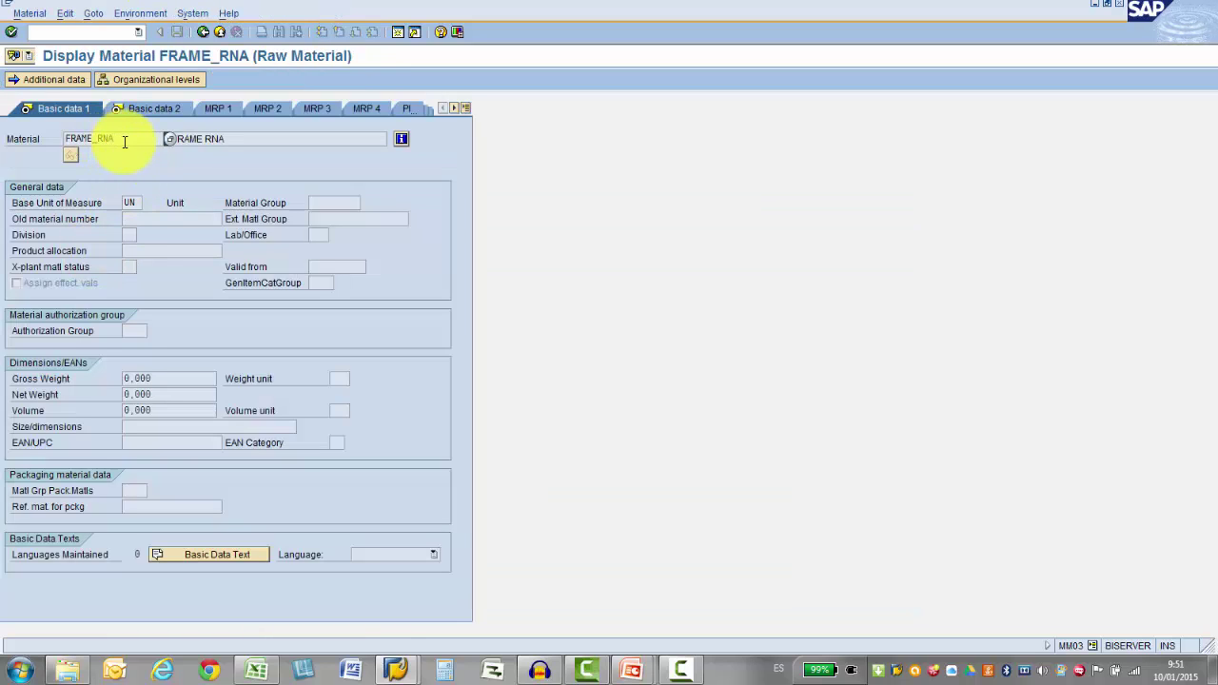
pyautogui.moveTo(121, 139); pyautogui.dragTo(59, 140)
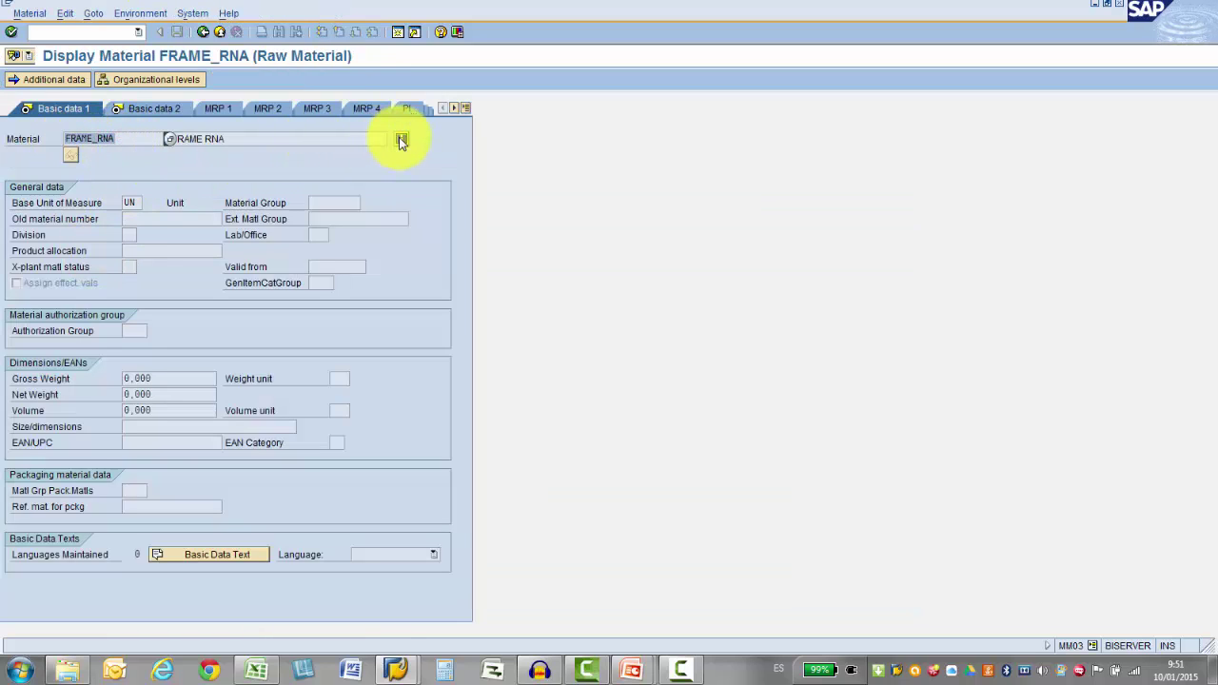
pyautogui.click(401, 141)
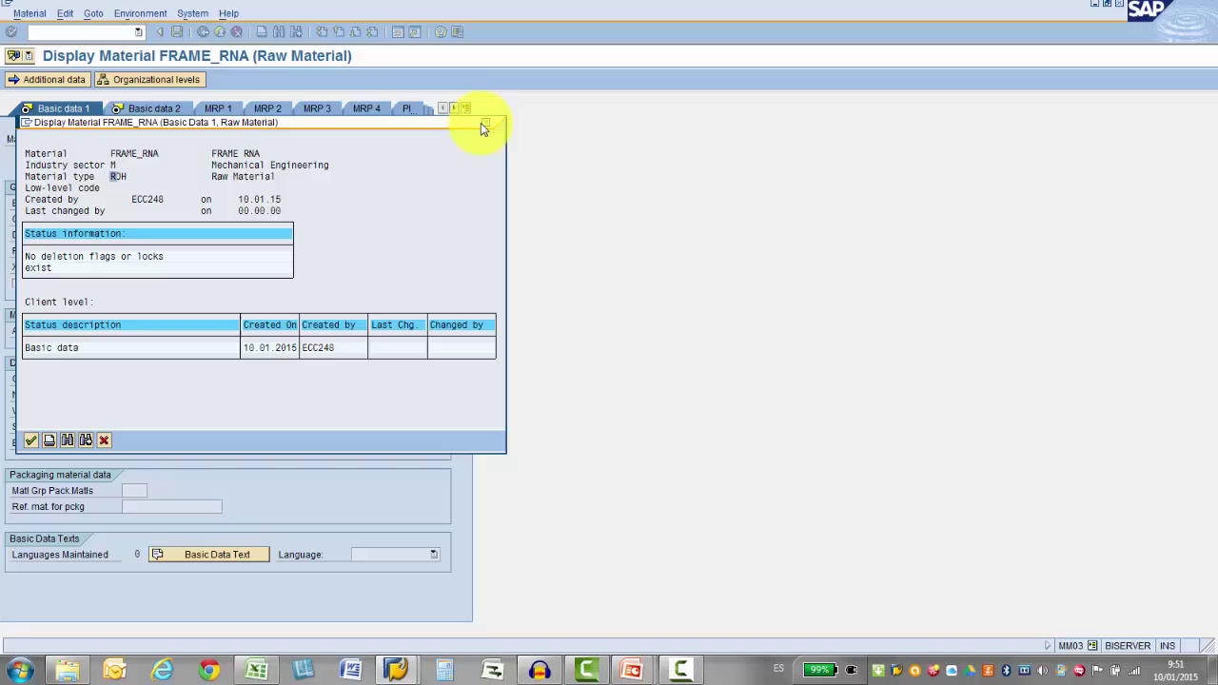
pyautogui.click(487, 125)
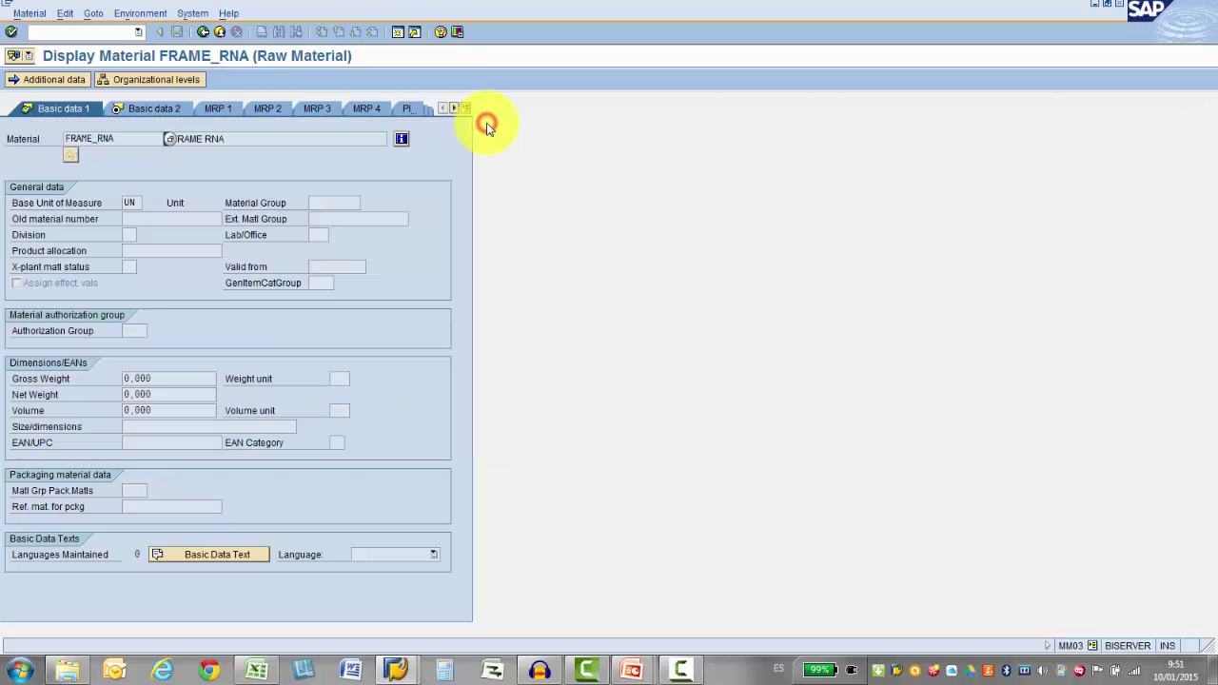
pyautogui.click(202, 31)
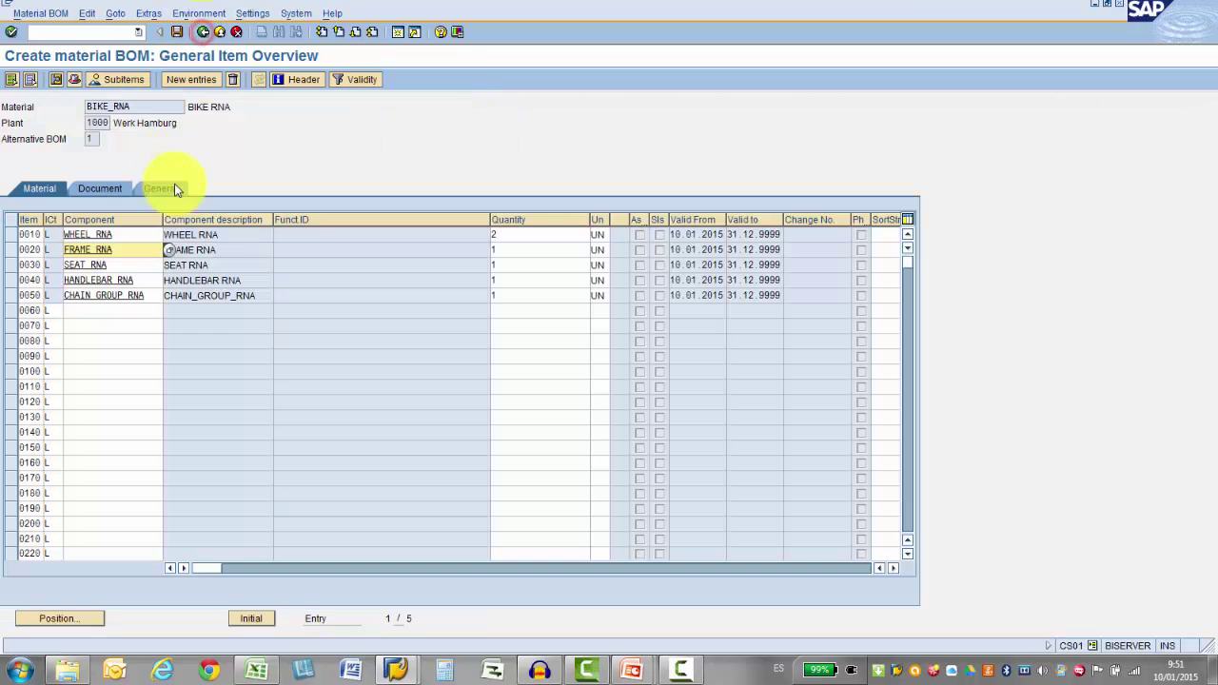
# - Display SEAT_RNA's plant 1000 procurement and scheduling data
pyautogui.doubleClick(87, 265)
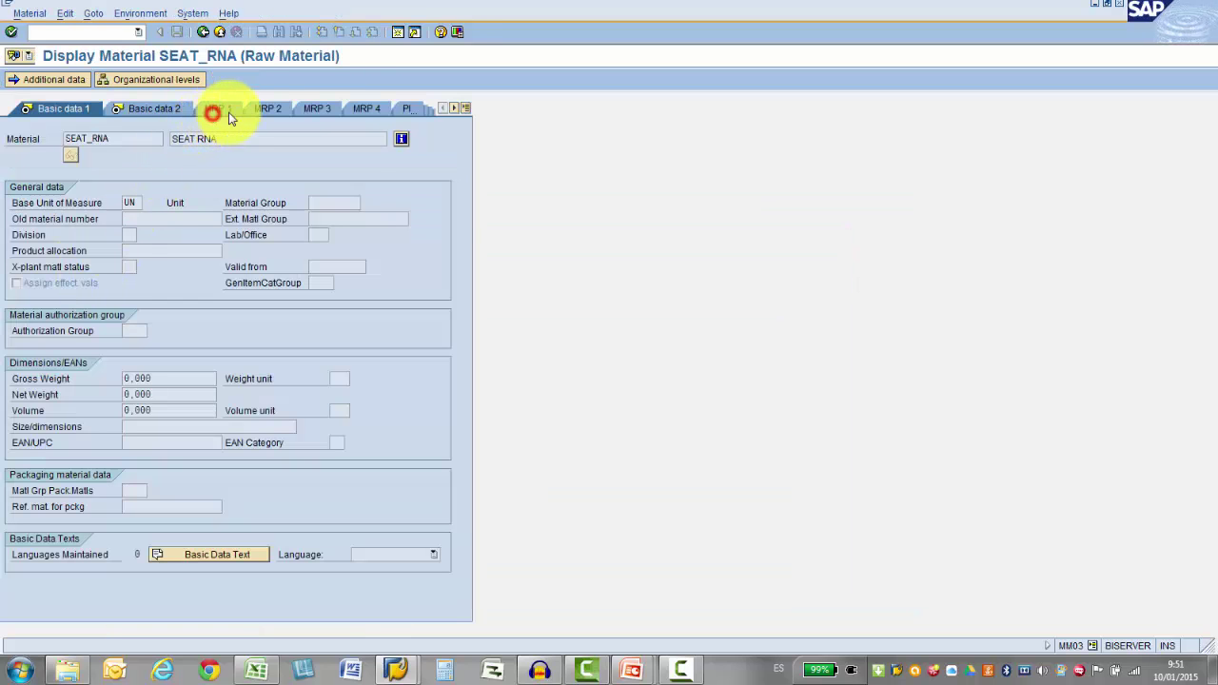
pyautogui.click(266, 109)
pyautogui.click(137, 217)
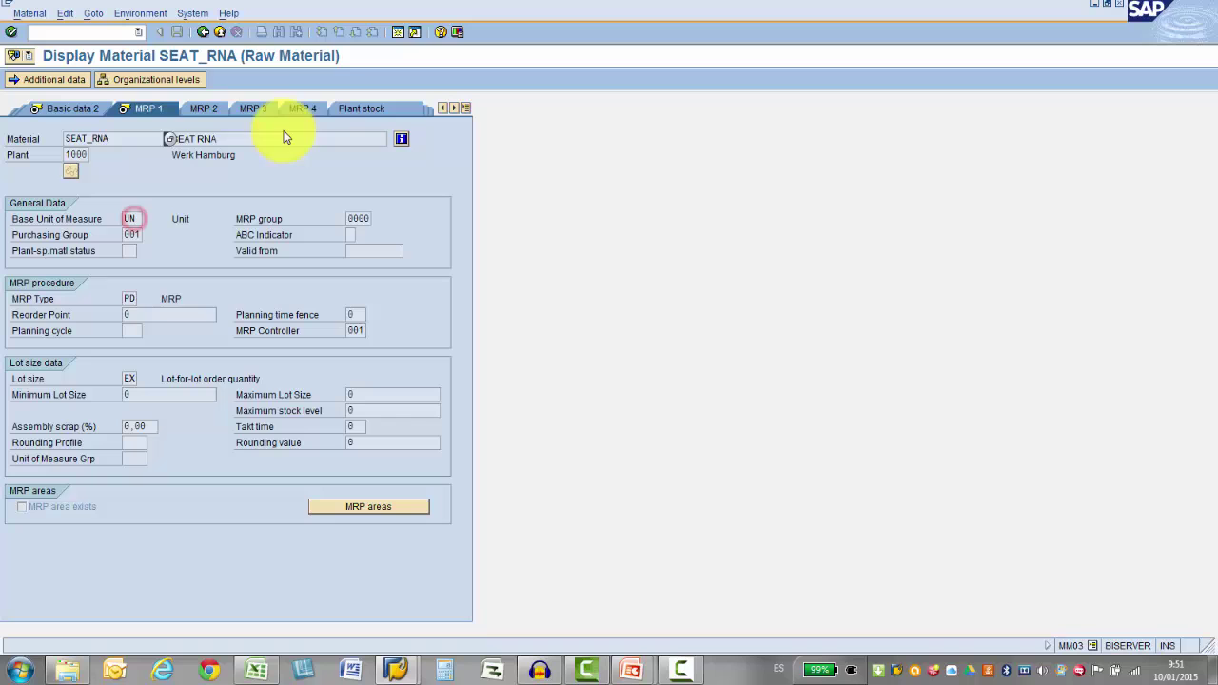
pyautogui.click(211, 108)
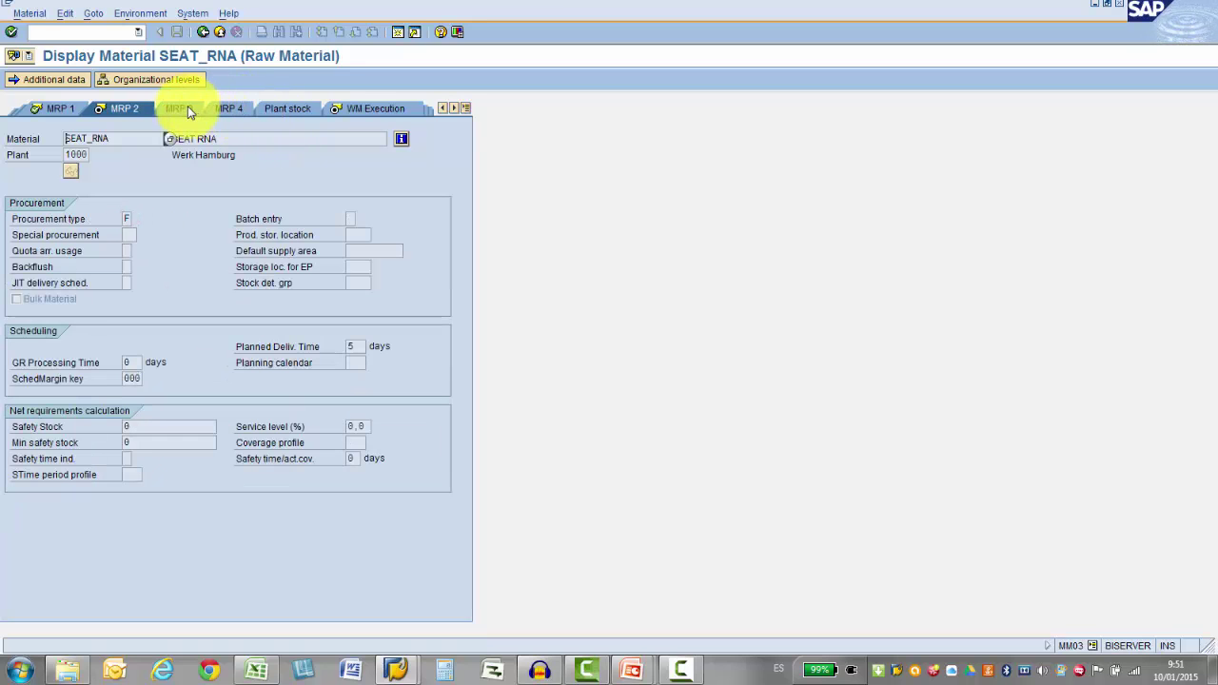
pyautogui.click(203, 33)
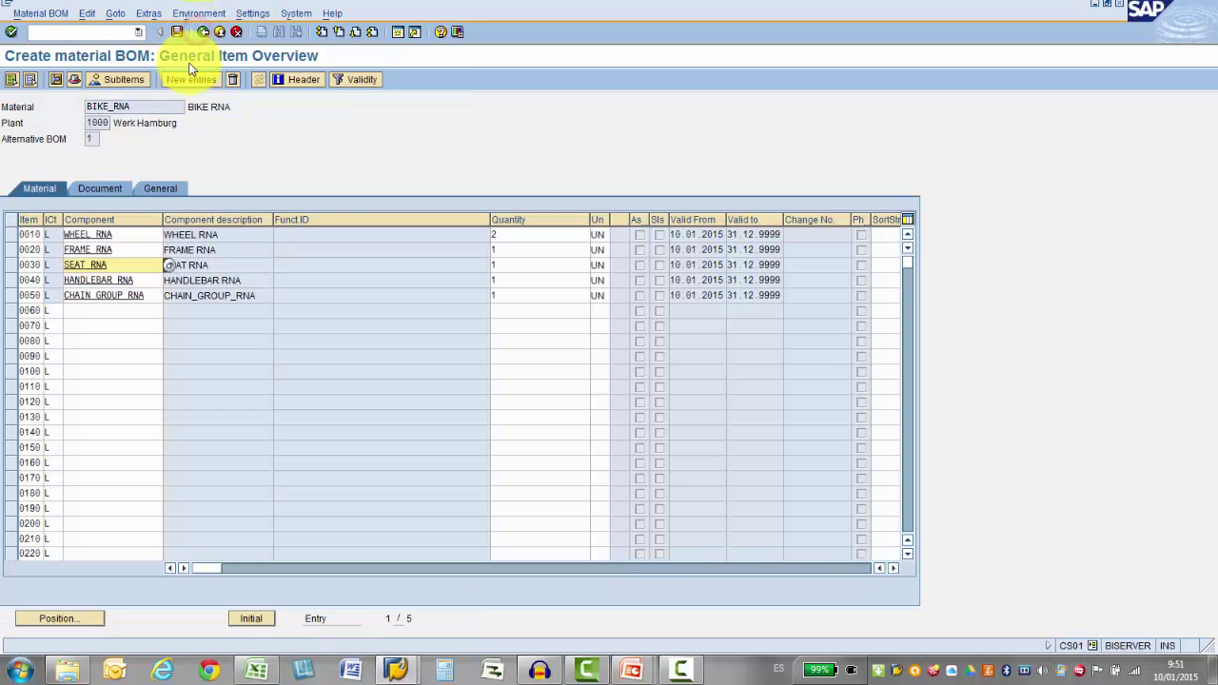
# - Check CHAIN_GROUP_RNA's status: material type HALB, semi-finished product, then return to the BOM items
pyautogui.click(88, 298)
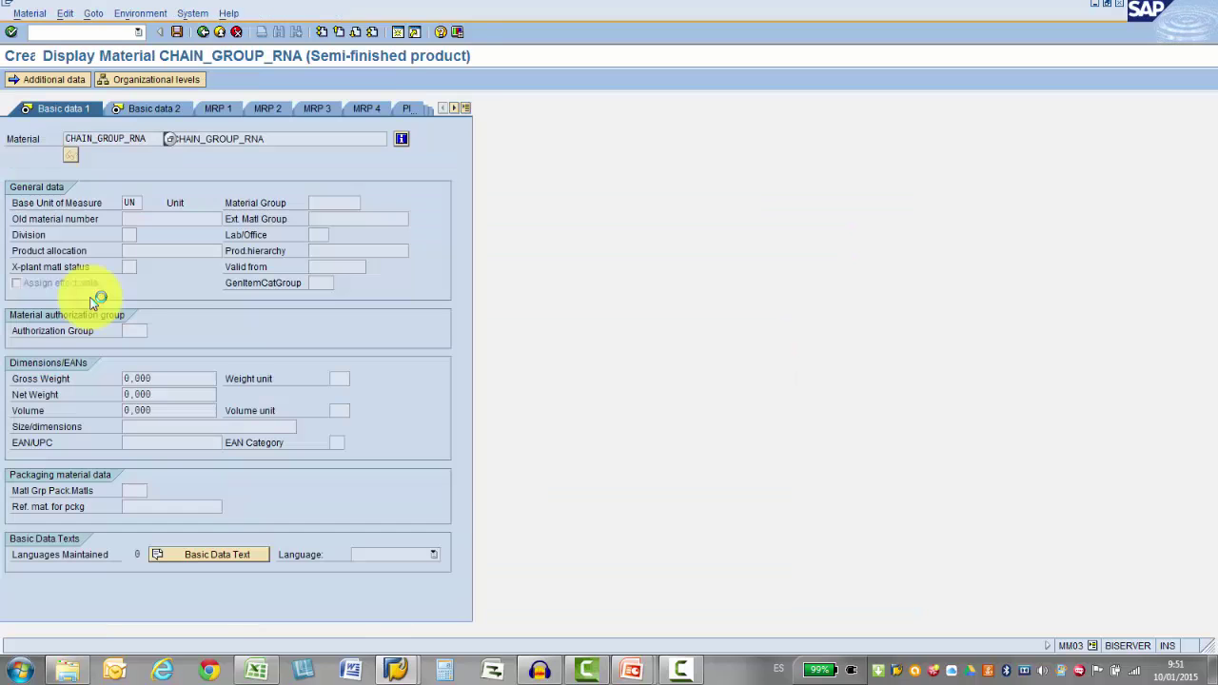
pyautogui.click(402, 141)
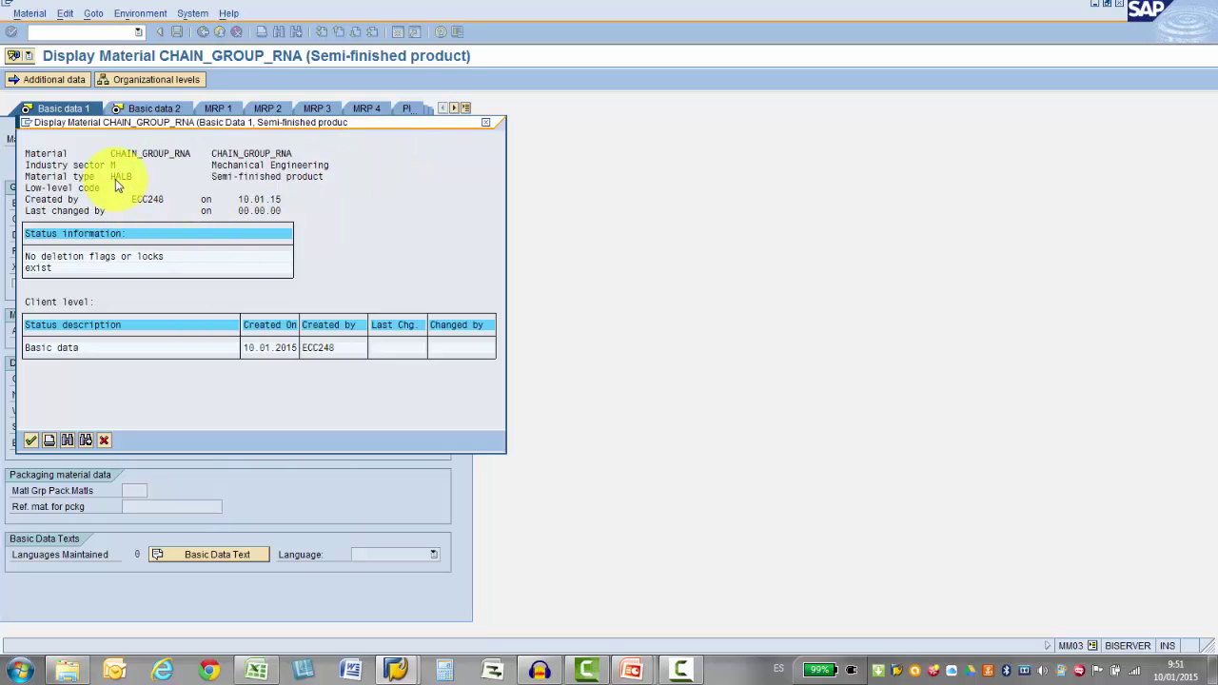
pyautogui.click(114, 177)
pyautogui.click(213, 178)
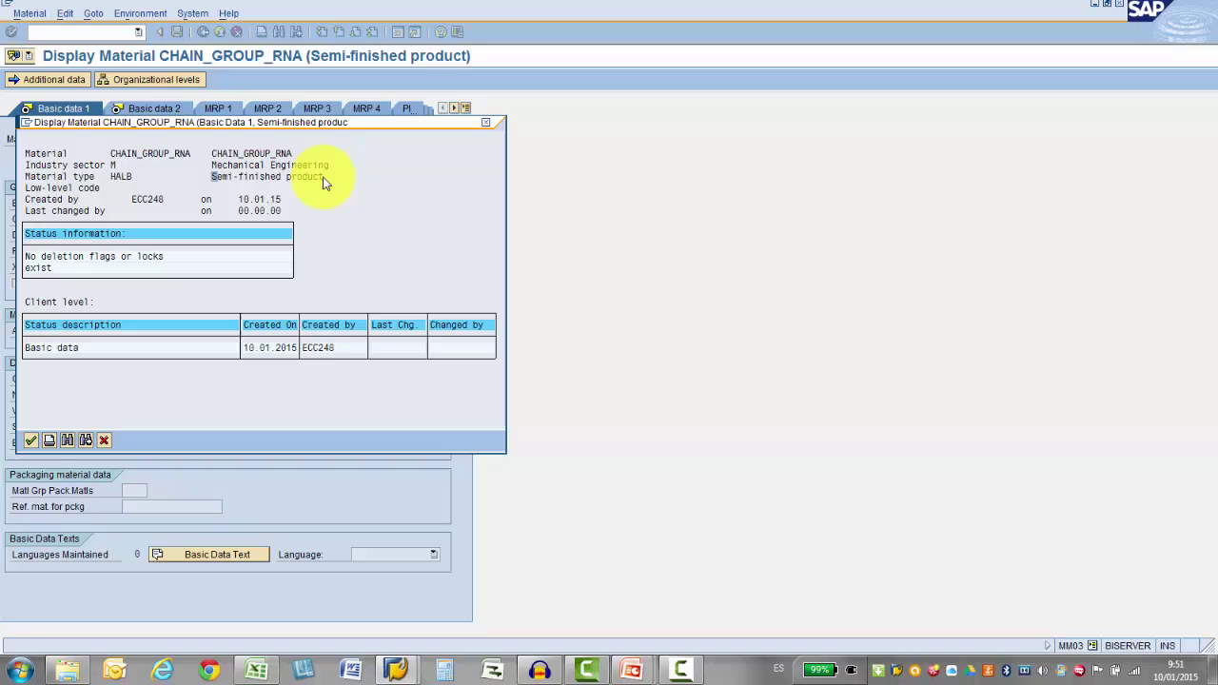
pyautogui.click(487, 125)
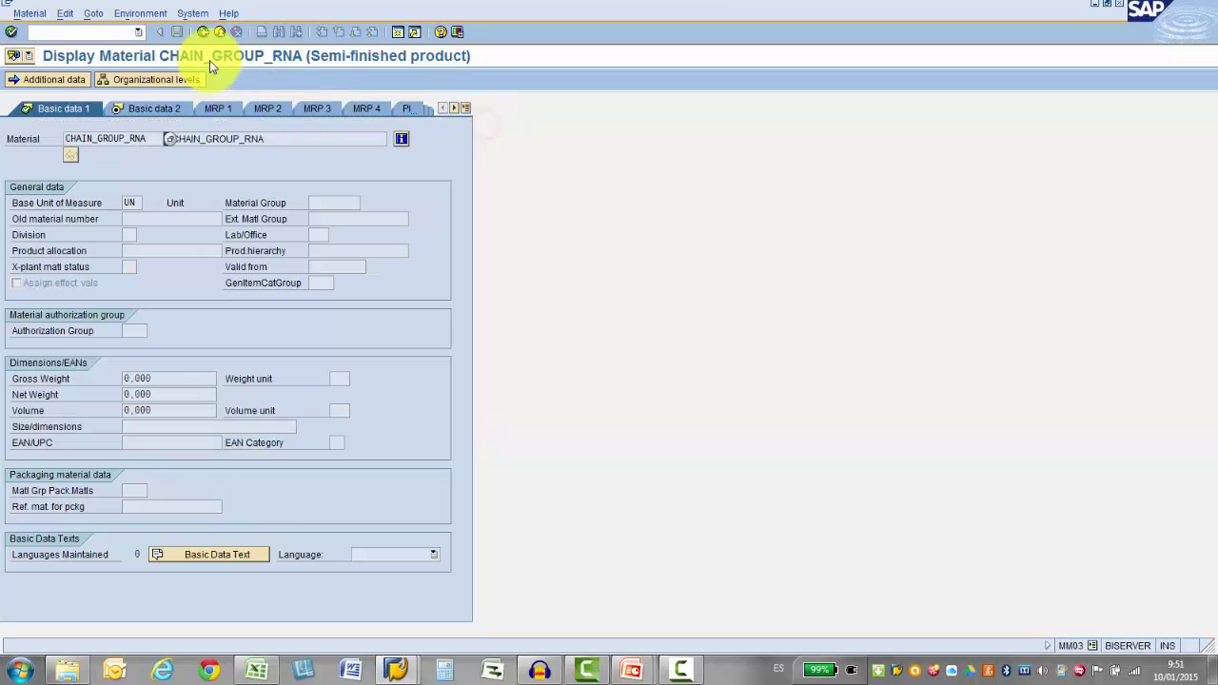
pyautogui.click(203, 32)
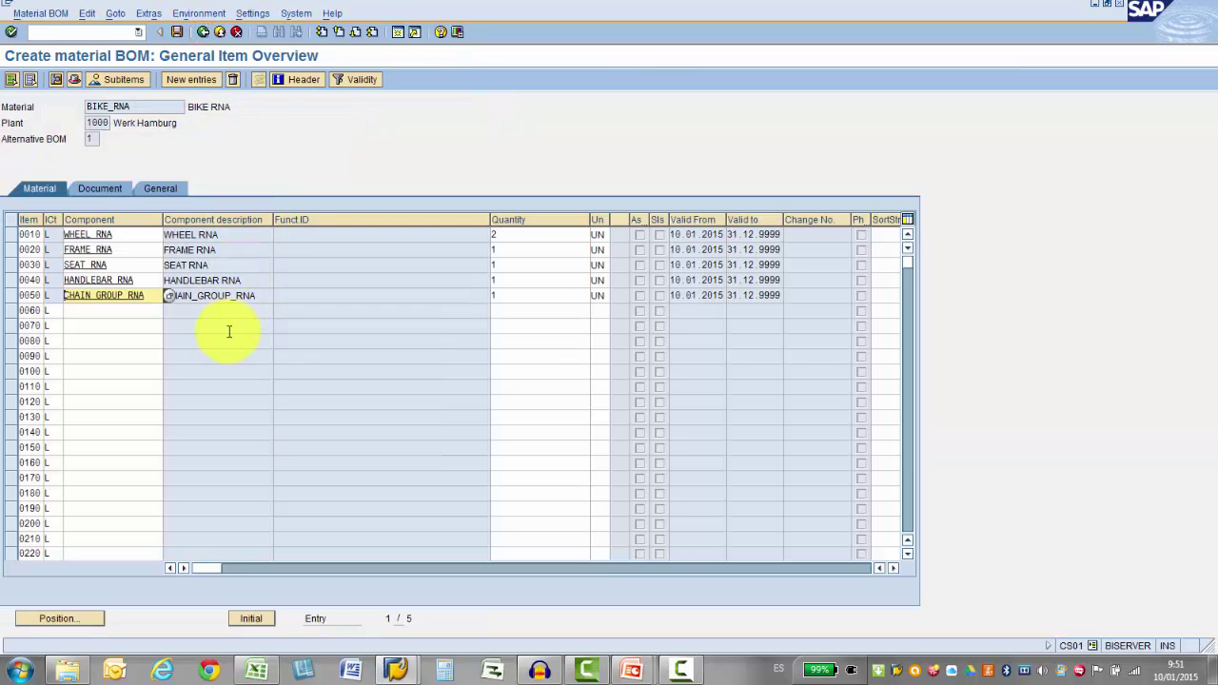
pyautogui.click(31, 234)
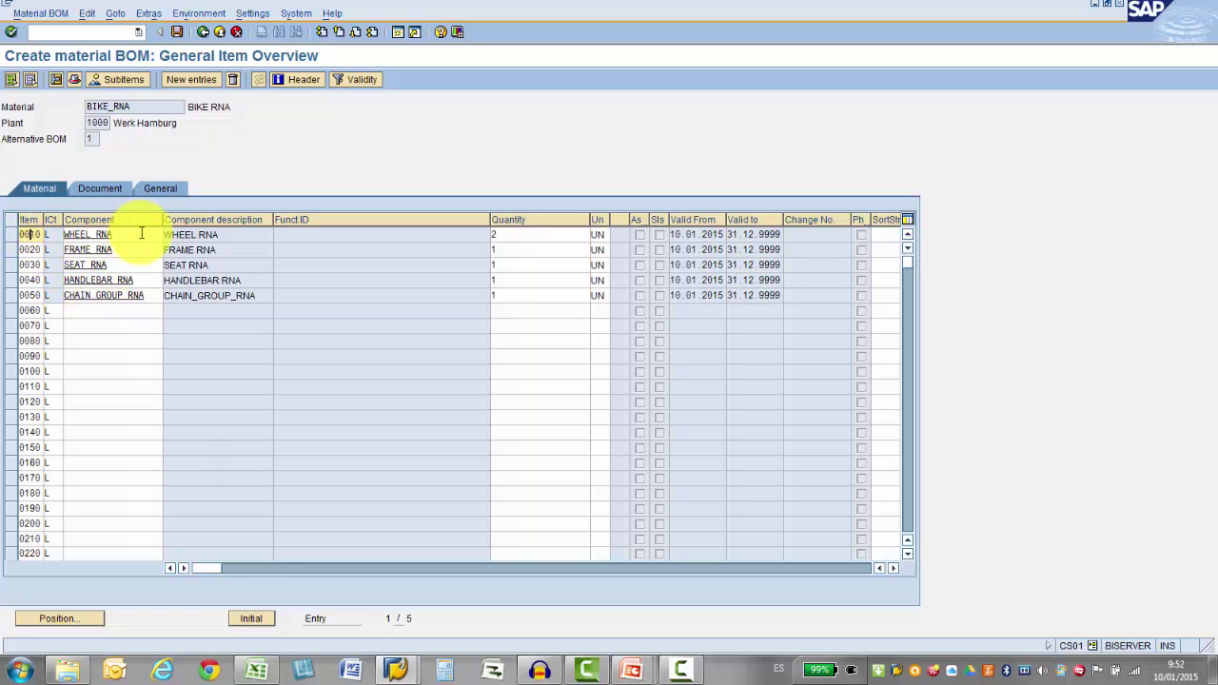
# - Open item 0010 WHEEL_RNA's full data and review stock category L, quantity 2, scrap and special procurement
pyautogui.doubleClick(29, 234)
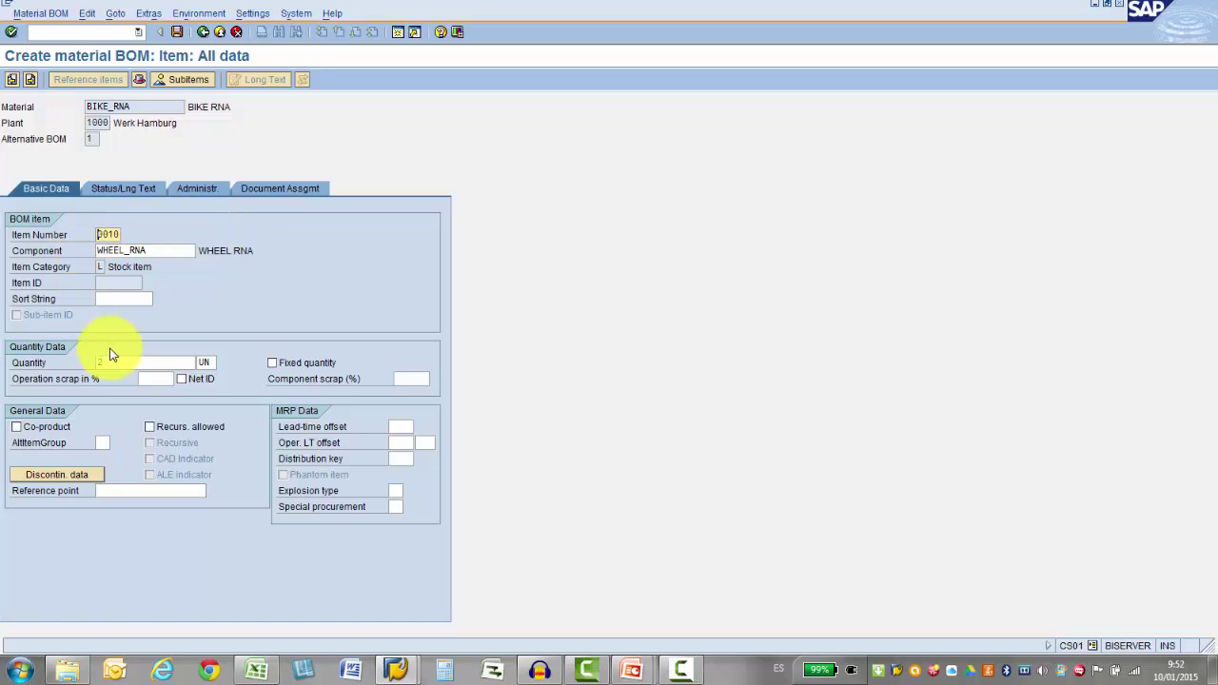
pyautogui.click(98, 266)
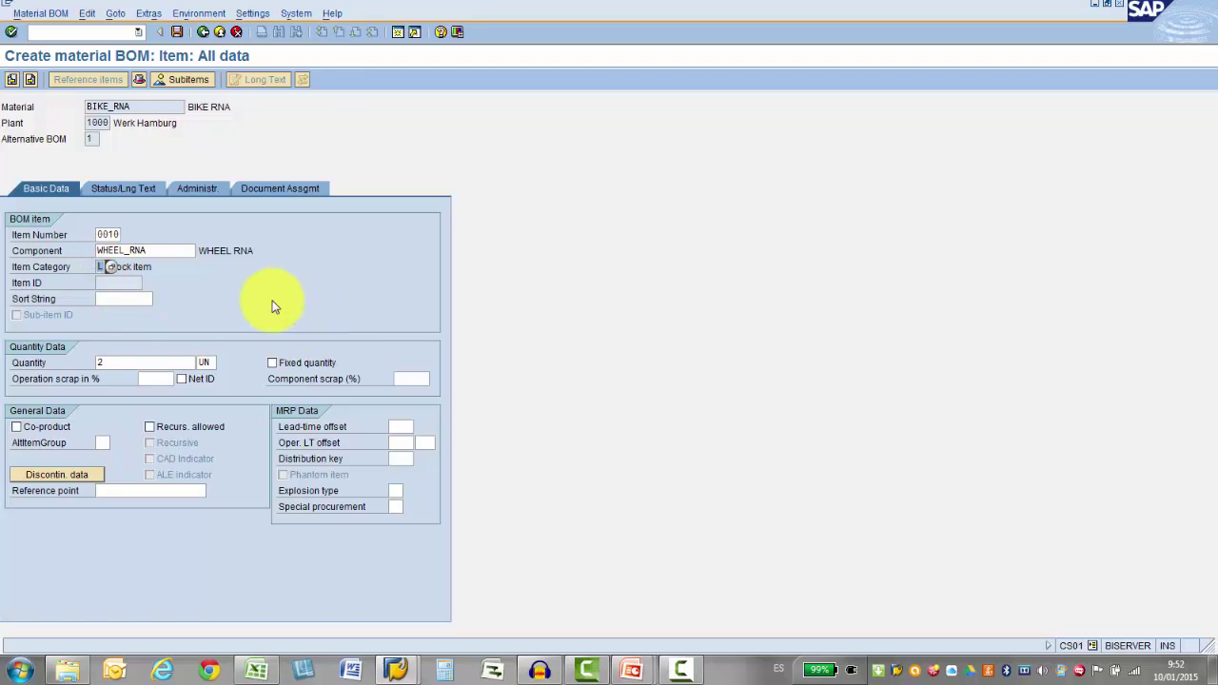
pyautogui.click(112, 360)
pyautogui.click(407, 379)
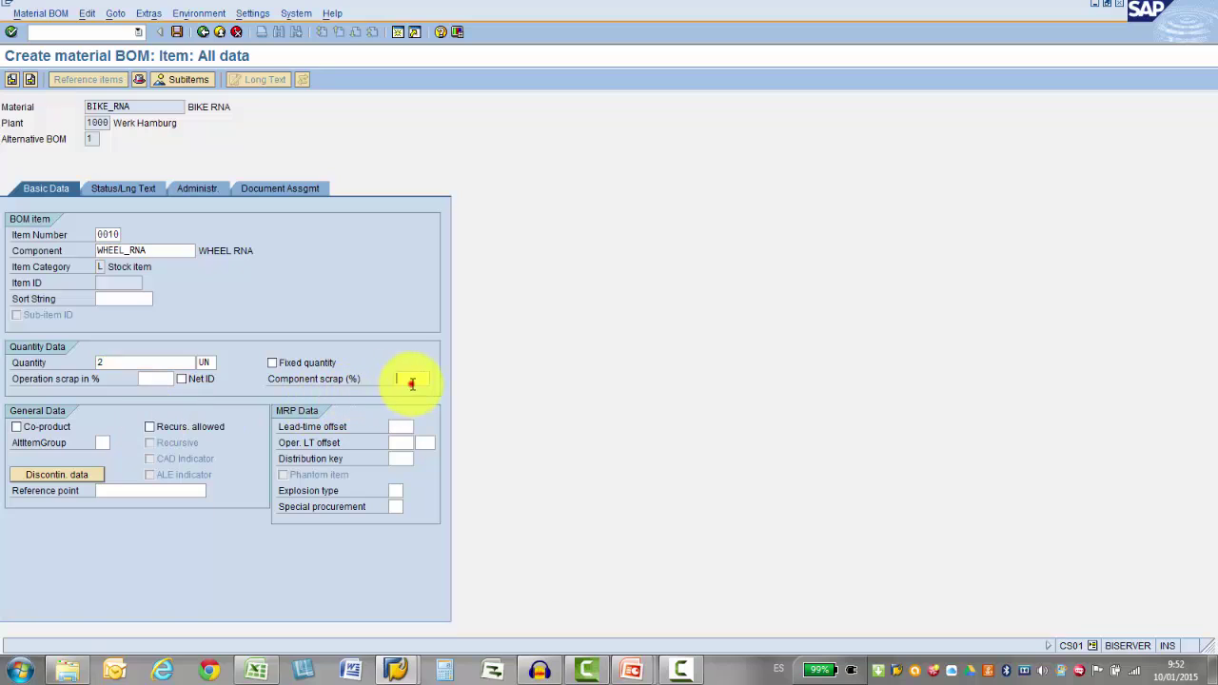
pyautogui.click(157, 380)
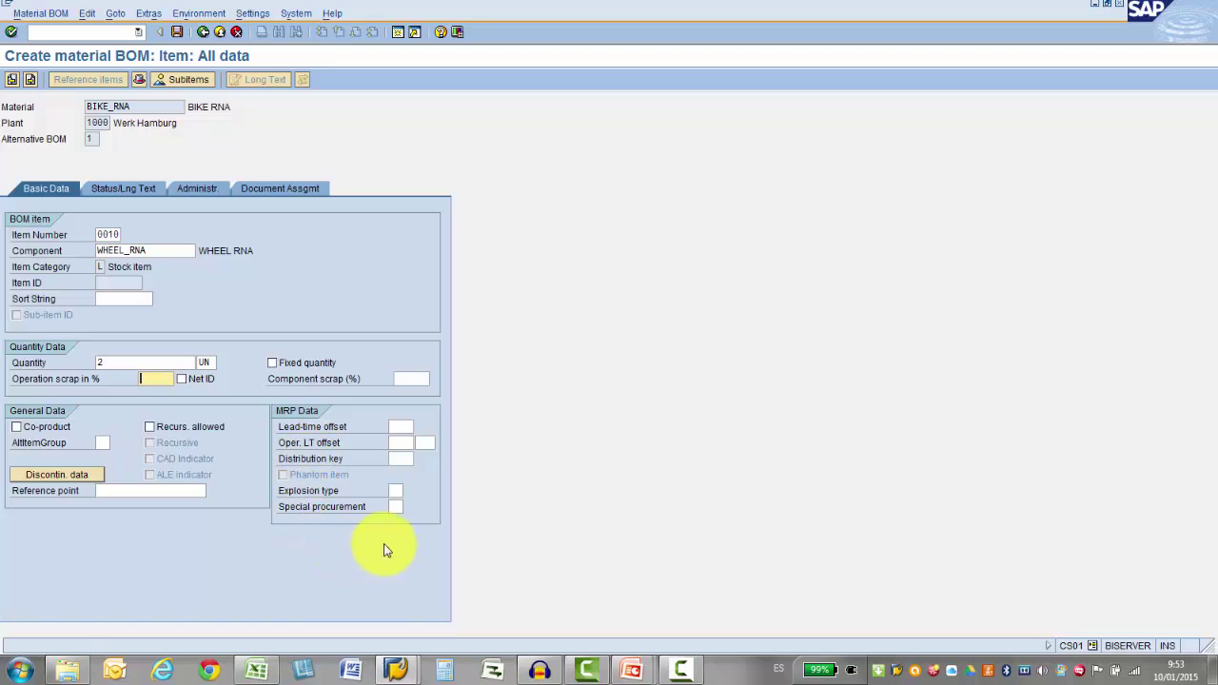
pyautogui.click(398, 507)
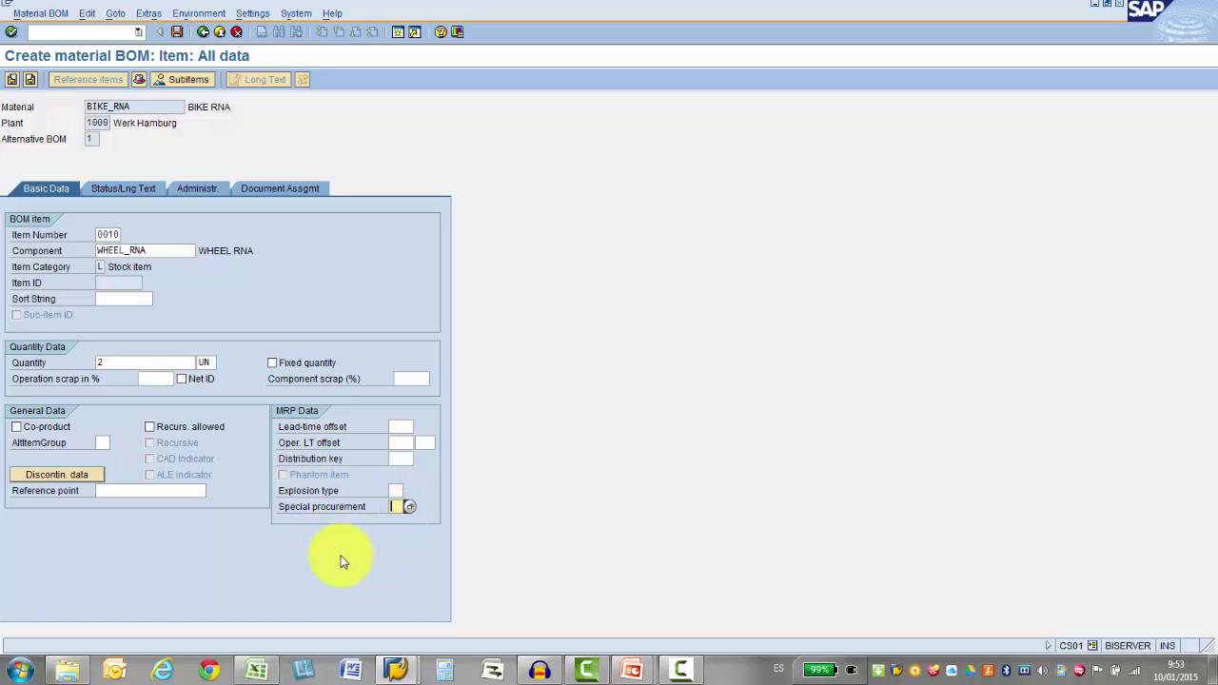
pyautogui.click(410, 506)
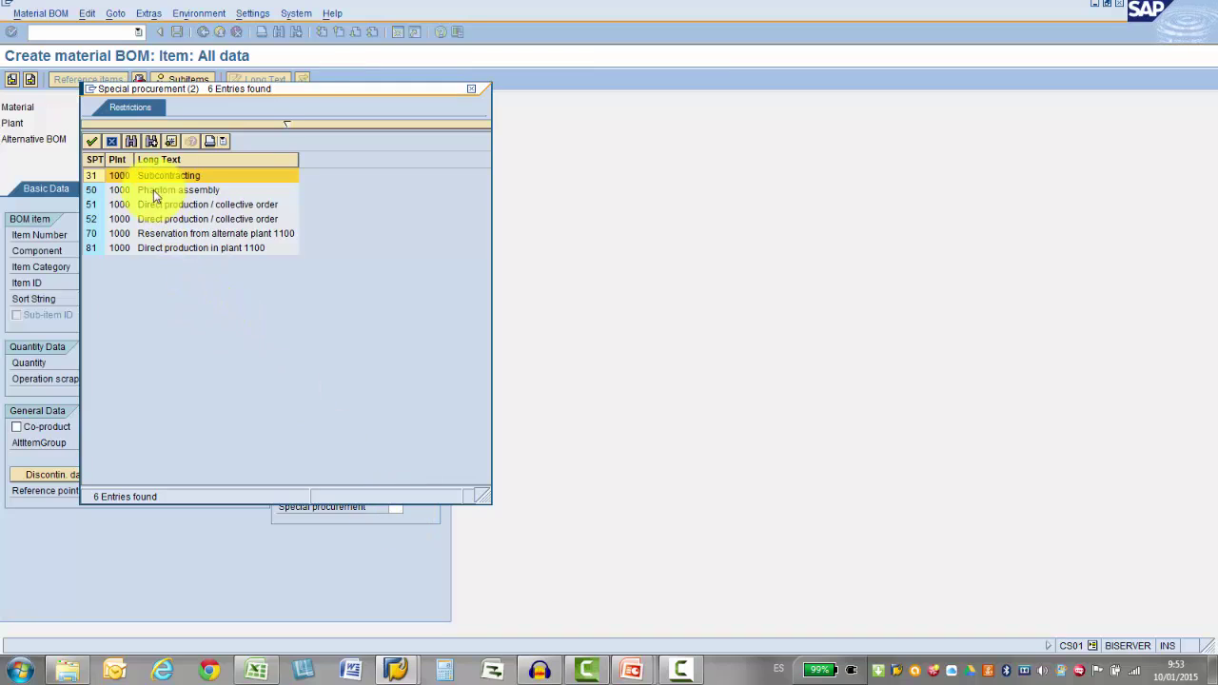
pyautogui.doubleClick(157, 191)
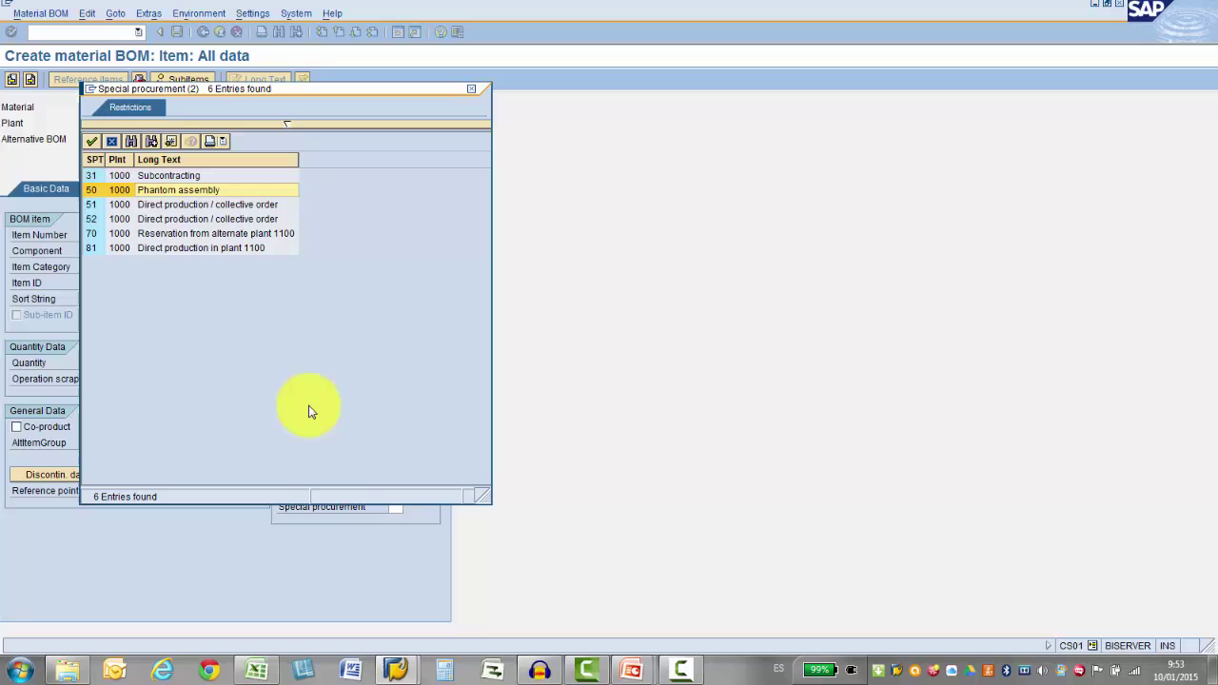
pyautogui.click(470, 89)
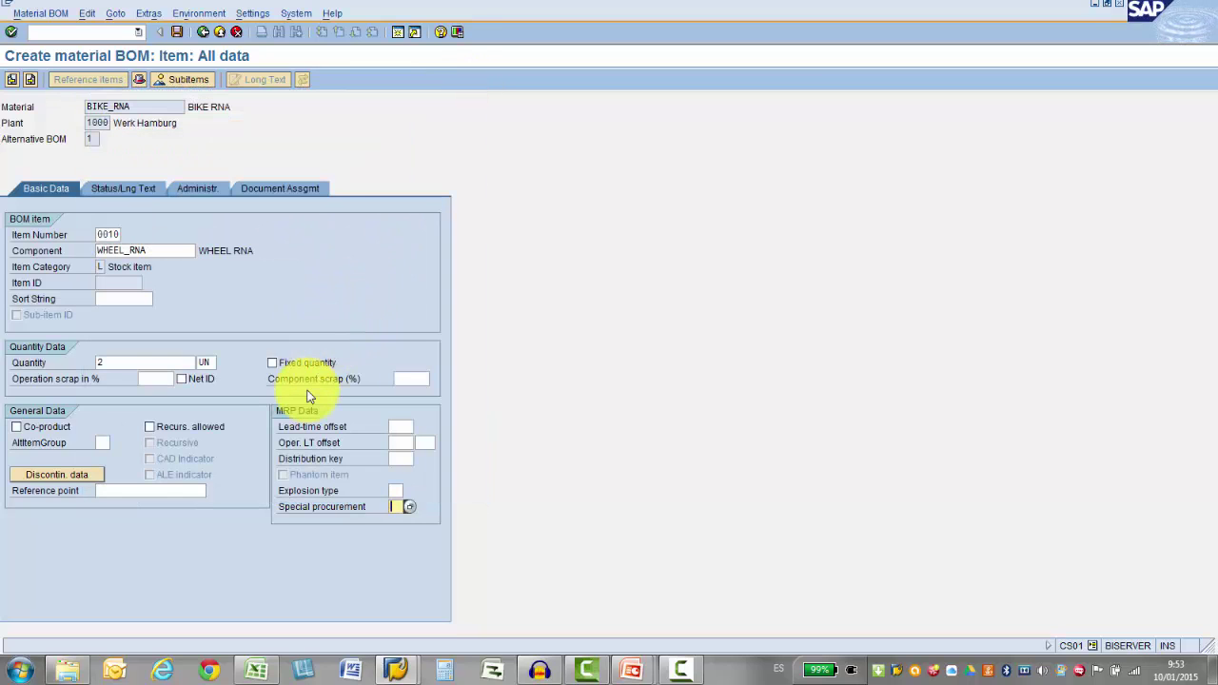
# - Add the item text 'TEXT COMPONENT' to WHEEL_RNA and show its validity, 10.01.2015 to 31.12.9999
pyautogui.click(128, 188)
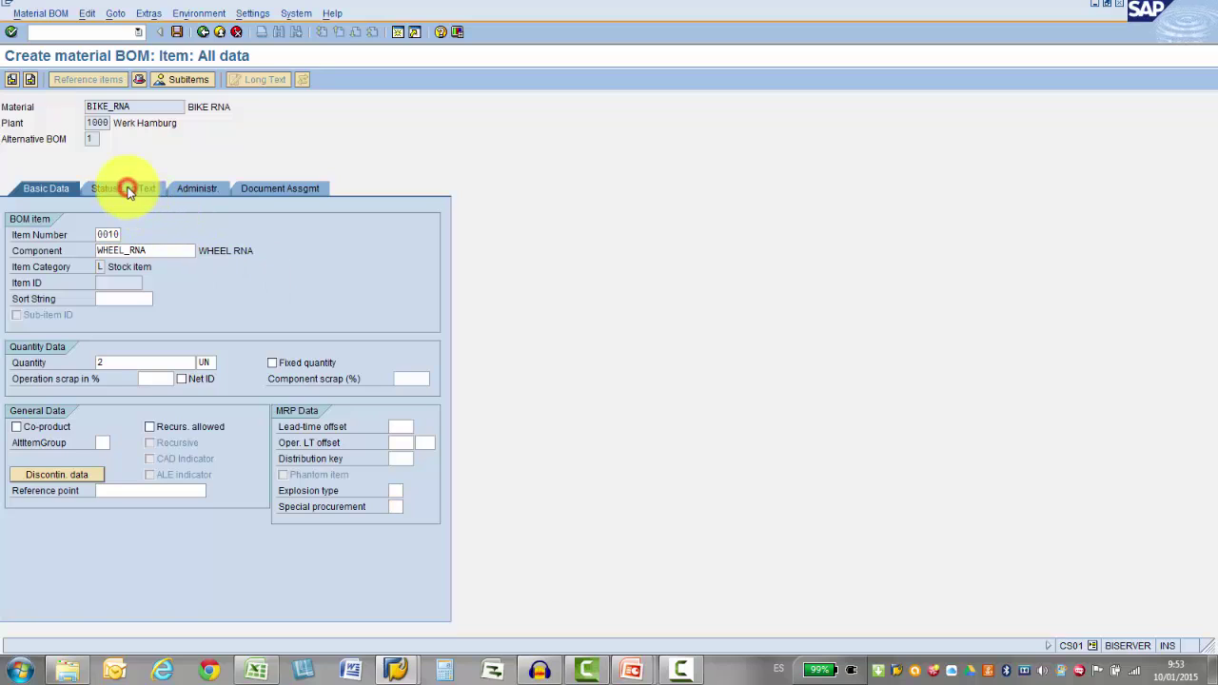
pyautogui.click(121, 330)
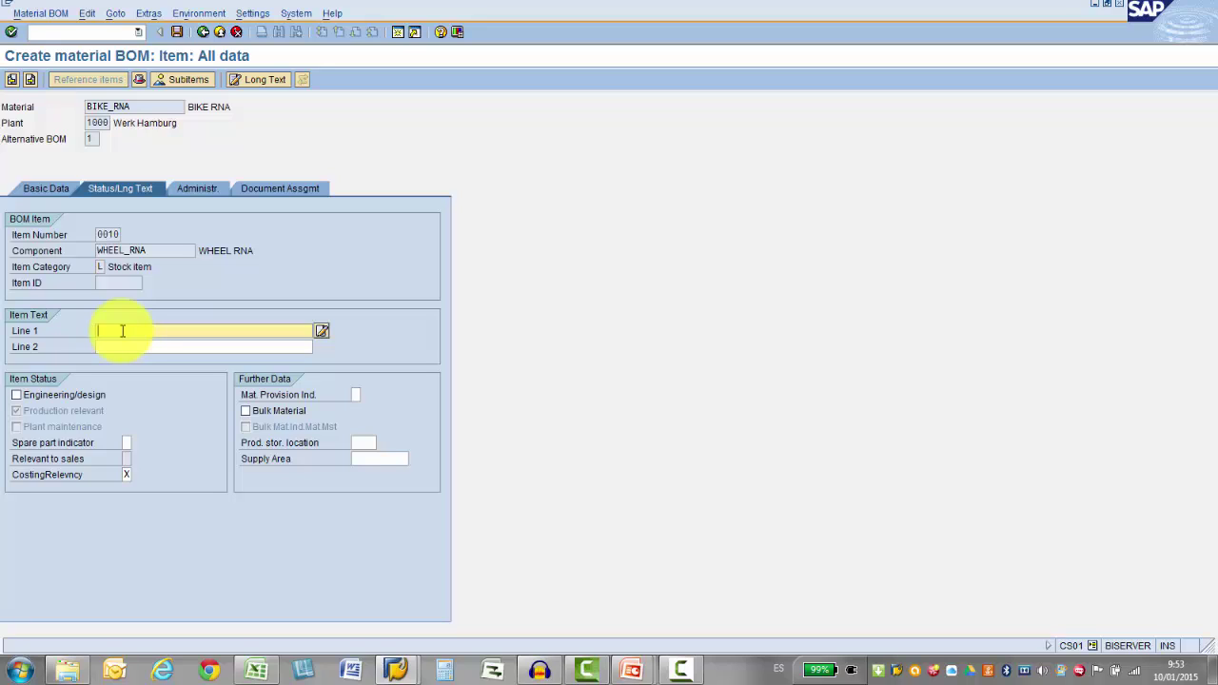
pyautogui.write('TEXT')
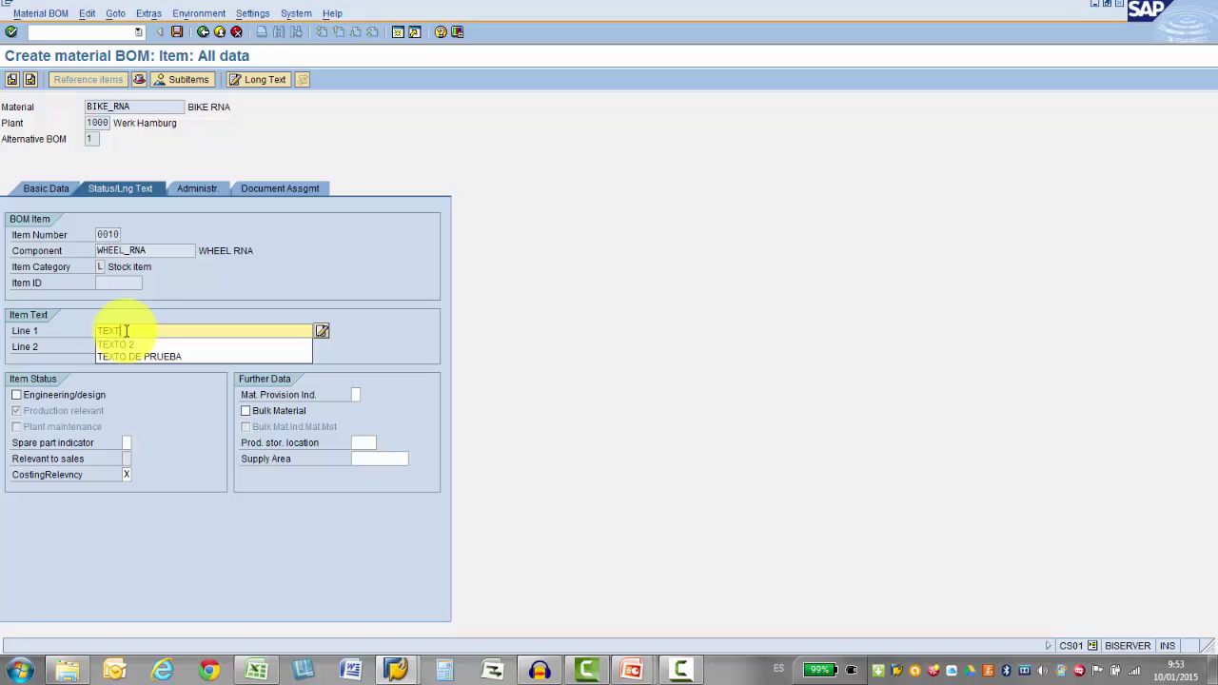
pyautogui.write(' COMPONENT')
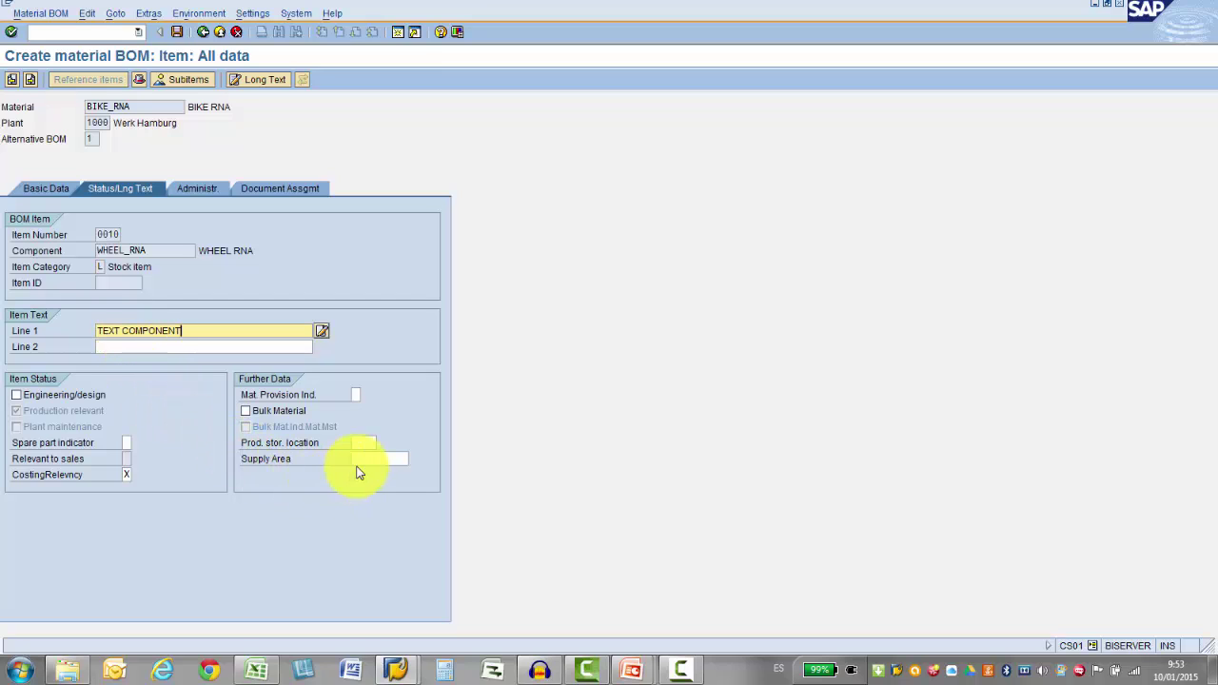
pyautogui.click(365, 443)
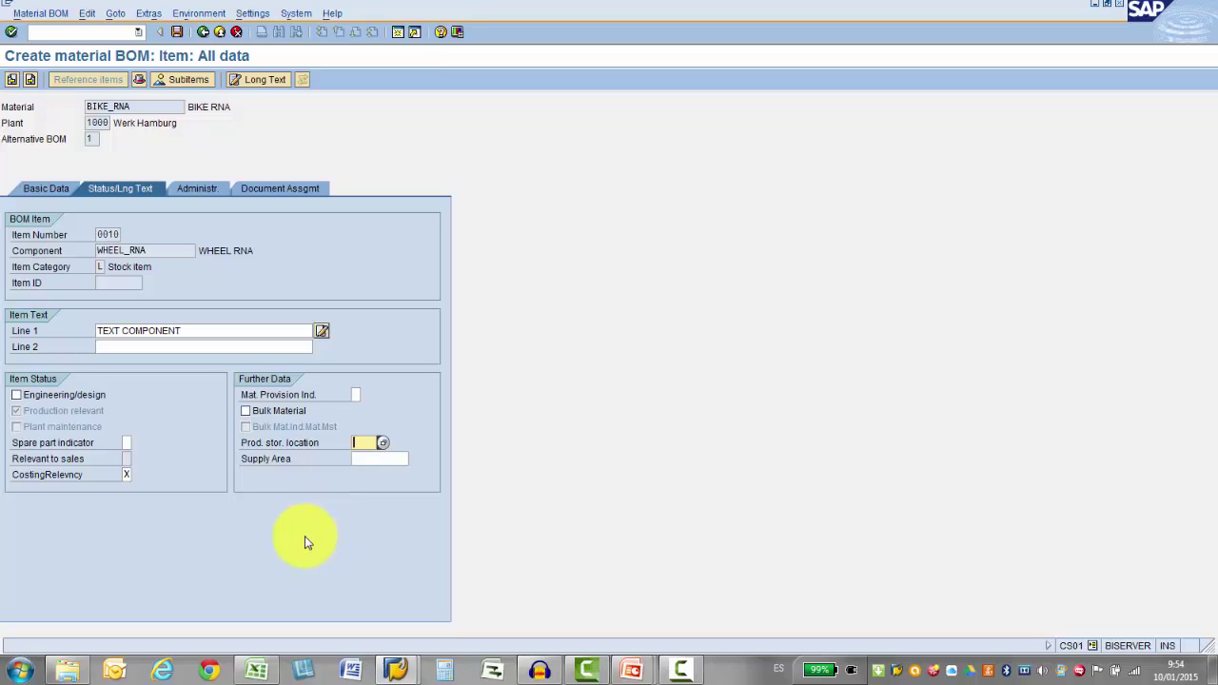
pyautogui.click(195, 188)
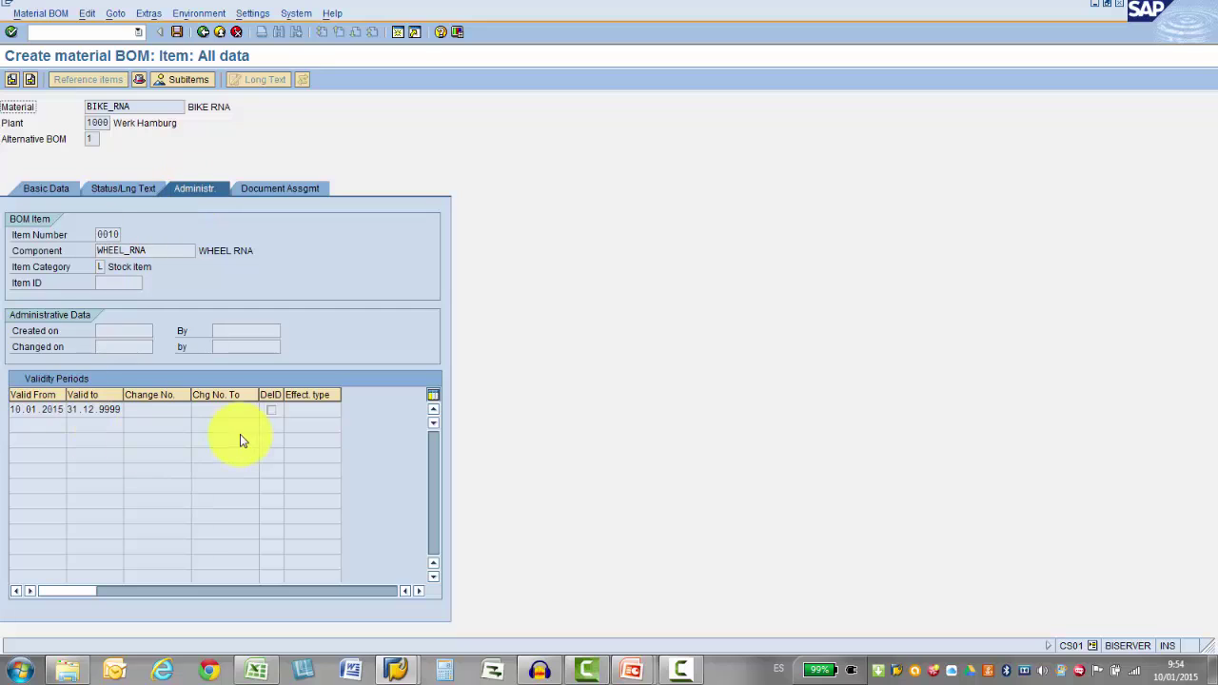
# - Review item 0010's administrative and document data, then save the BIKE_RNA BOM
pyautogui.click(118, 330)
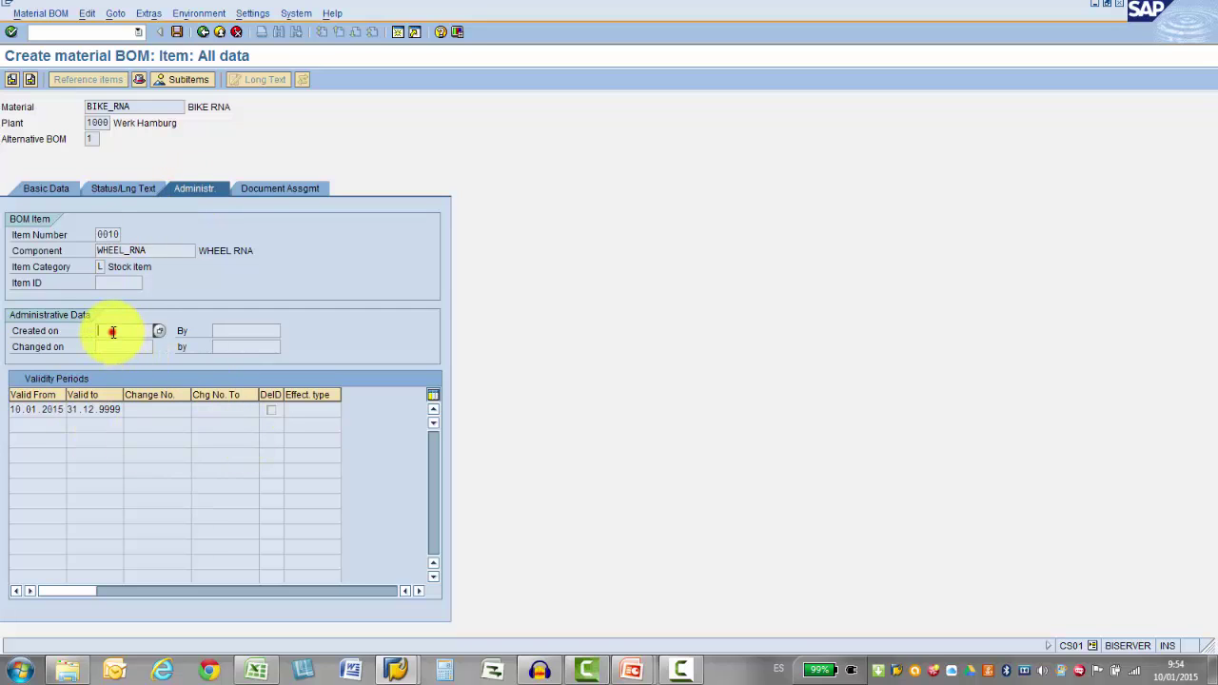
pyautogui.click(231, 345)
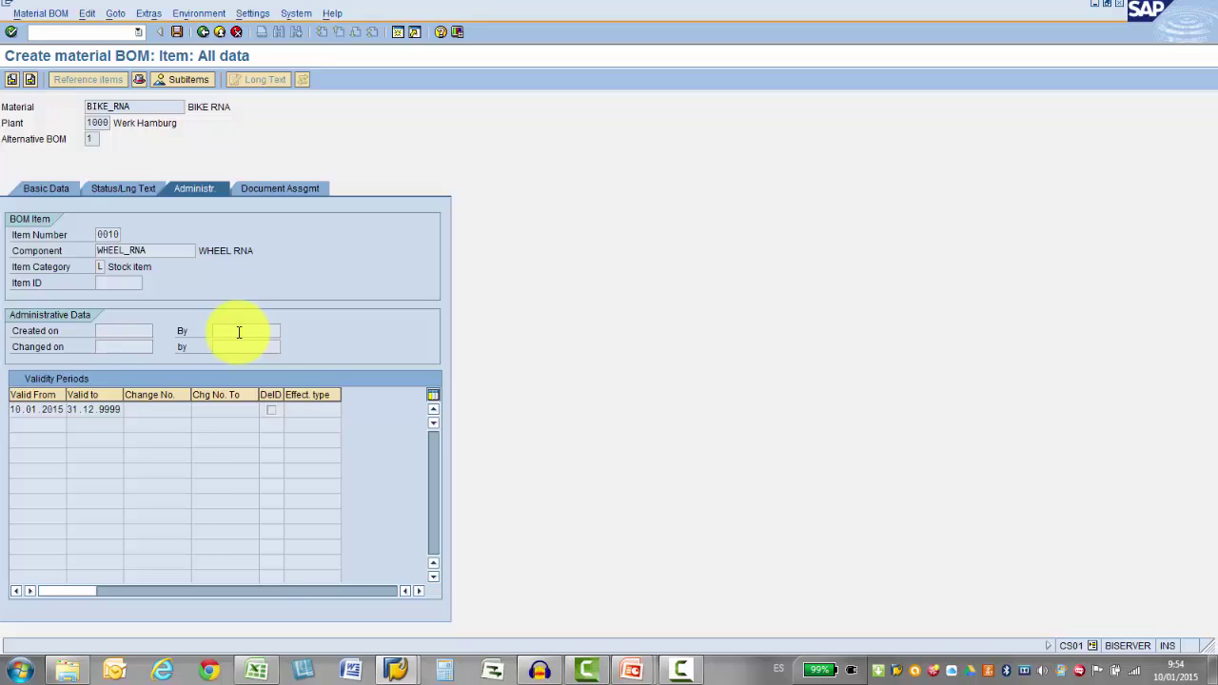
pyautogui.click(265, 189)
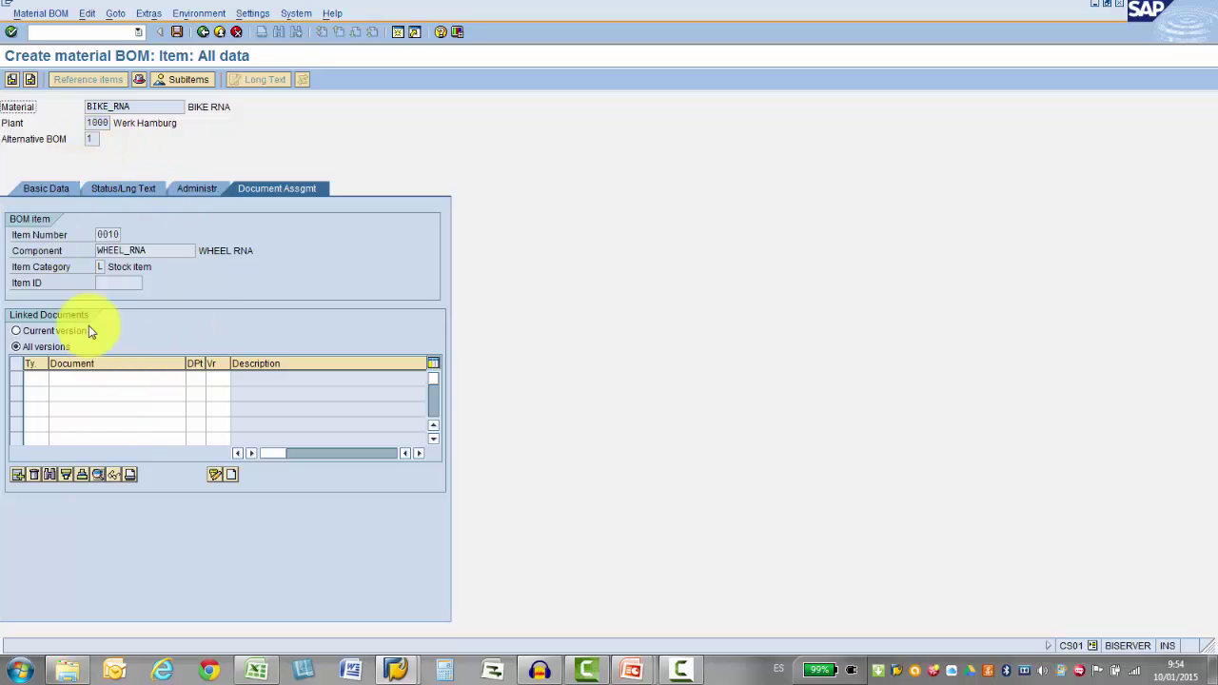
pyautogui.click(99, 235)
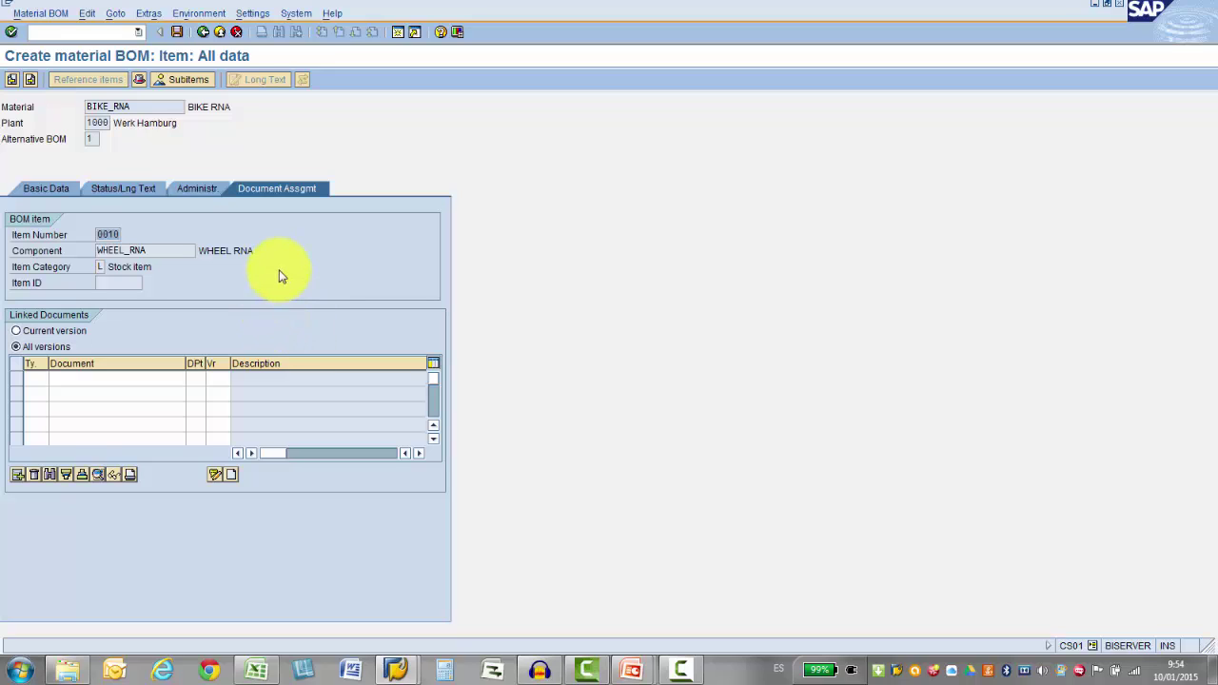
pyautogui.click(177, 34)
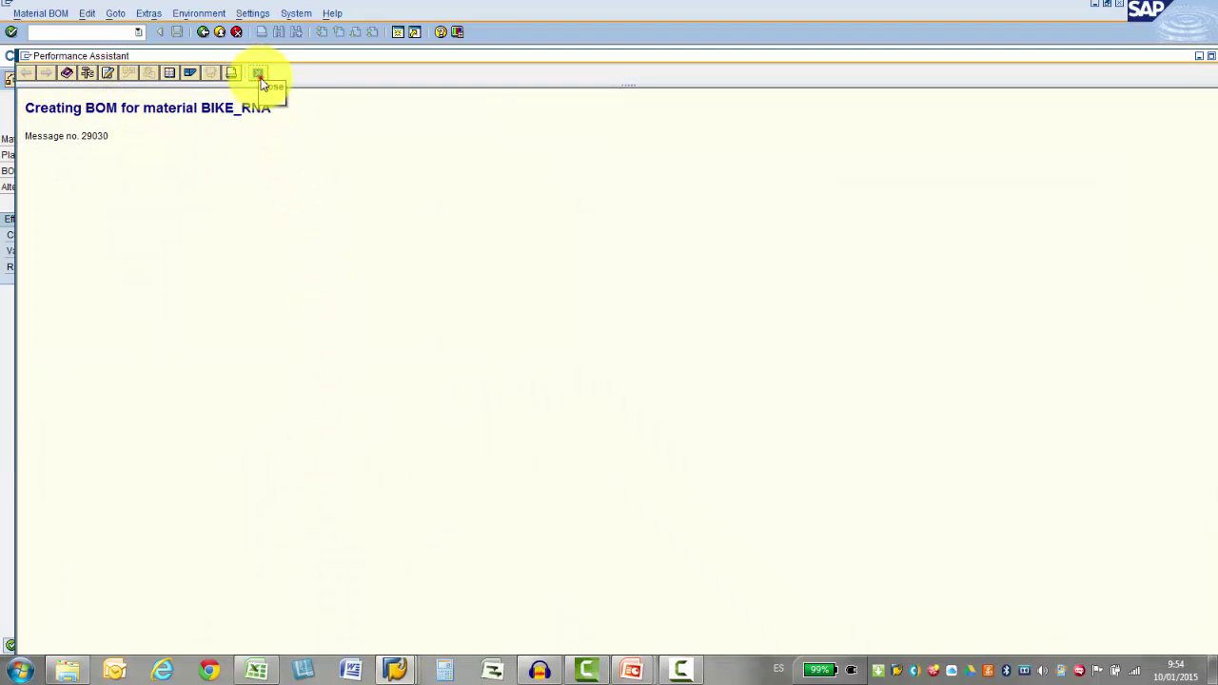
# - Start a new CS01 BOM for material CHAIN_GROUP_RNA
pyautogui.click(259, 74)
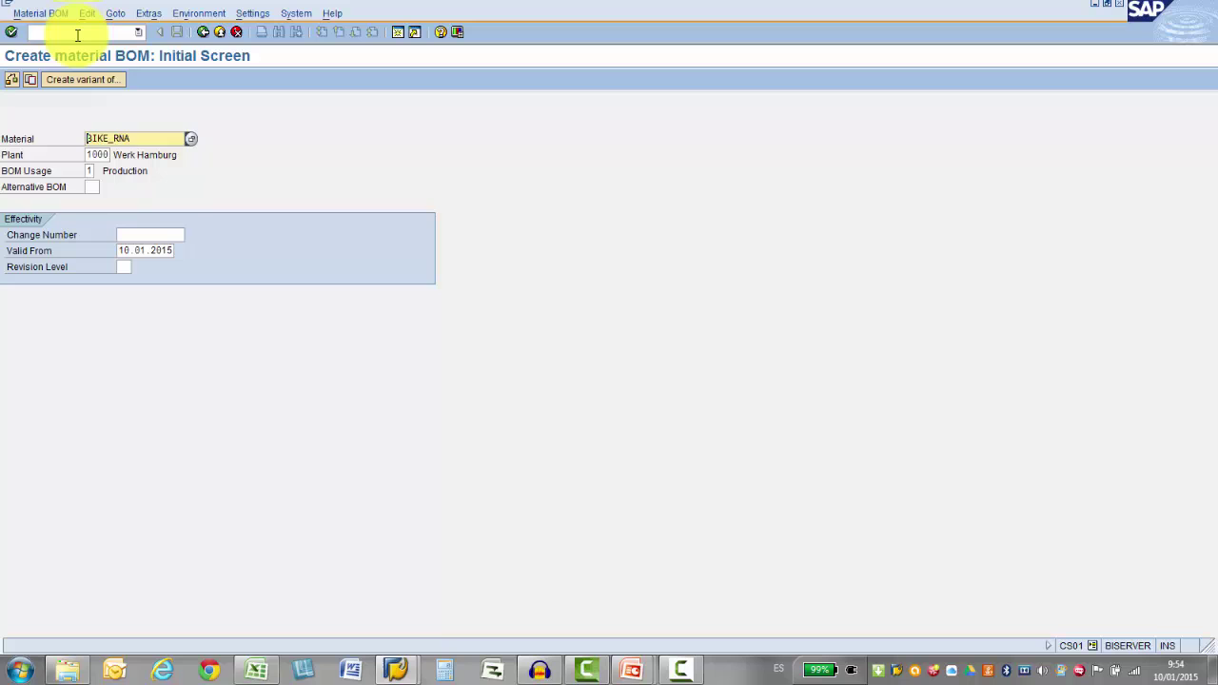
pyautogui.click(78, 31)
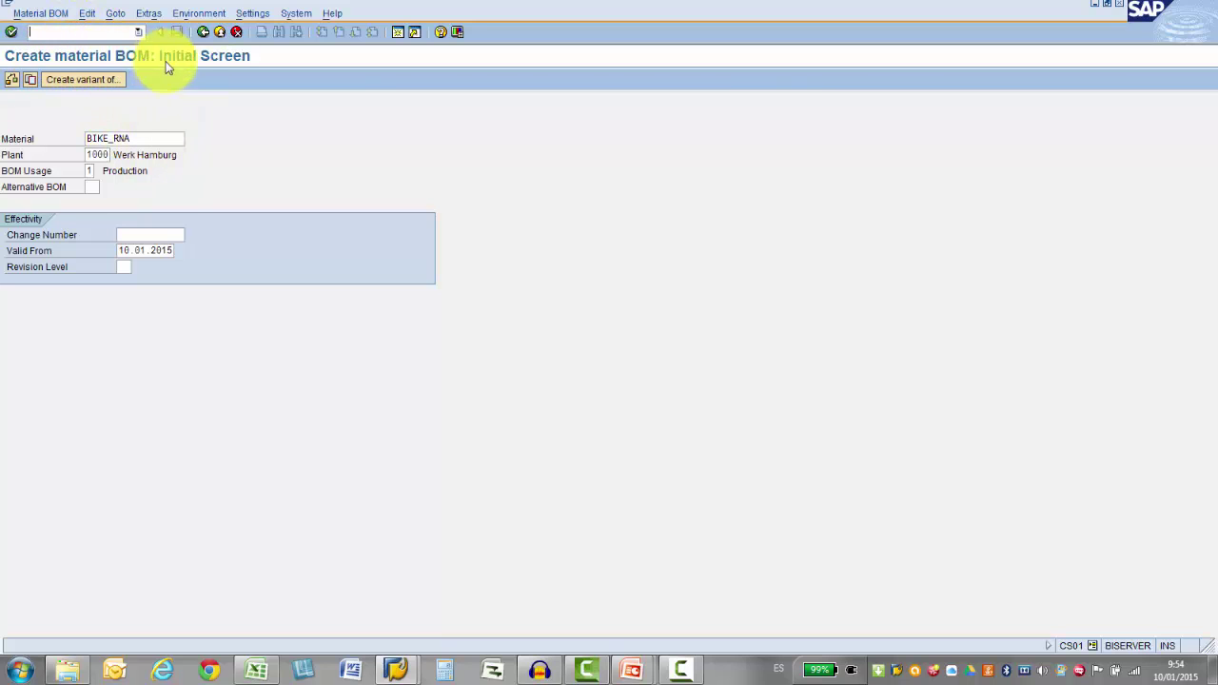
pyautogui.moveTo(136, 139); pyautogui.dragTo(44, 139)
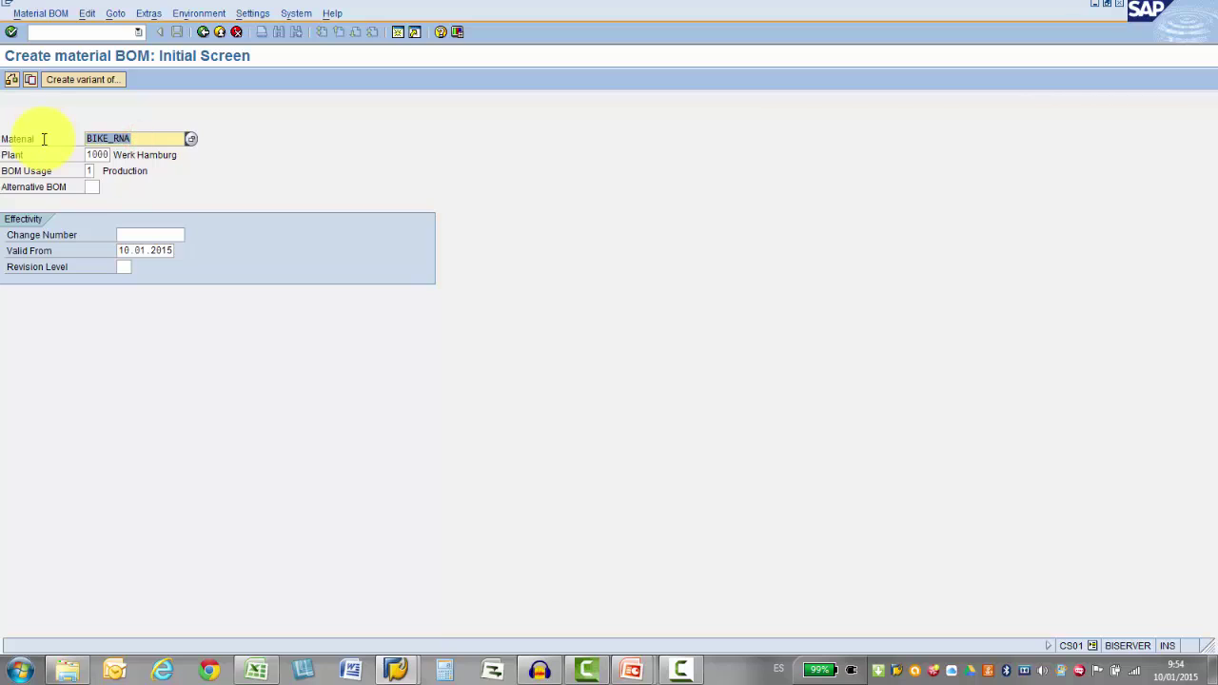
pyautogui.write('ch')
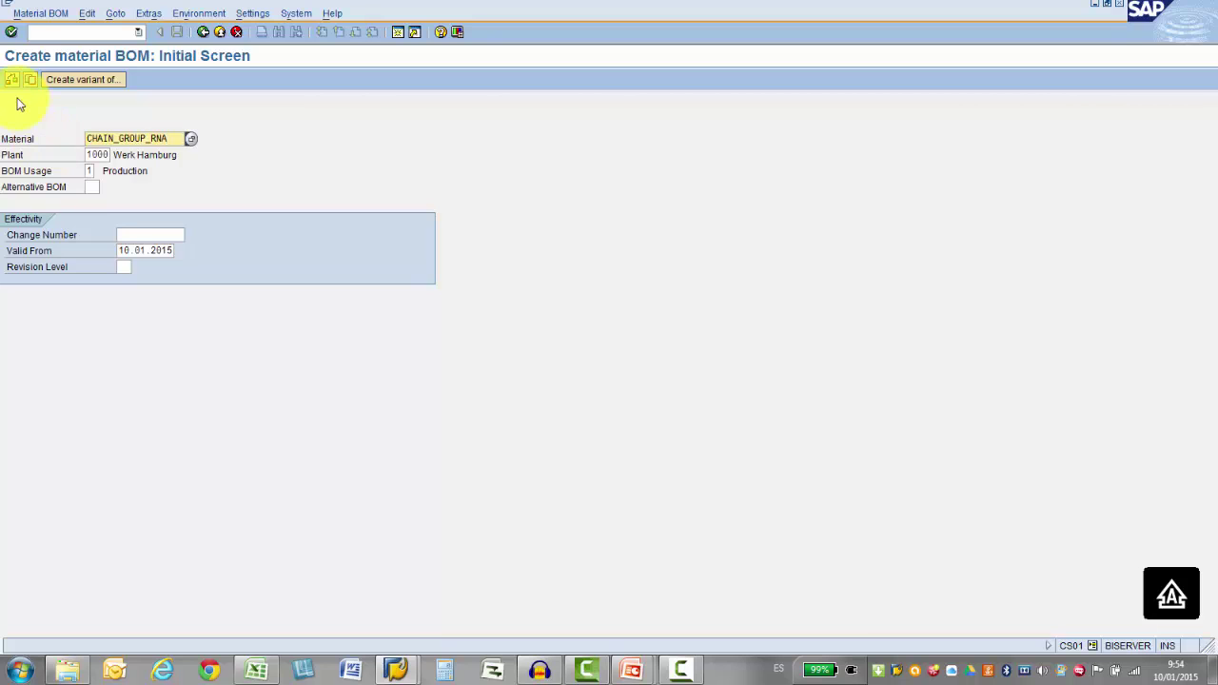
pyautogui.click(11, 32)
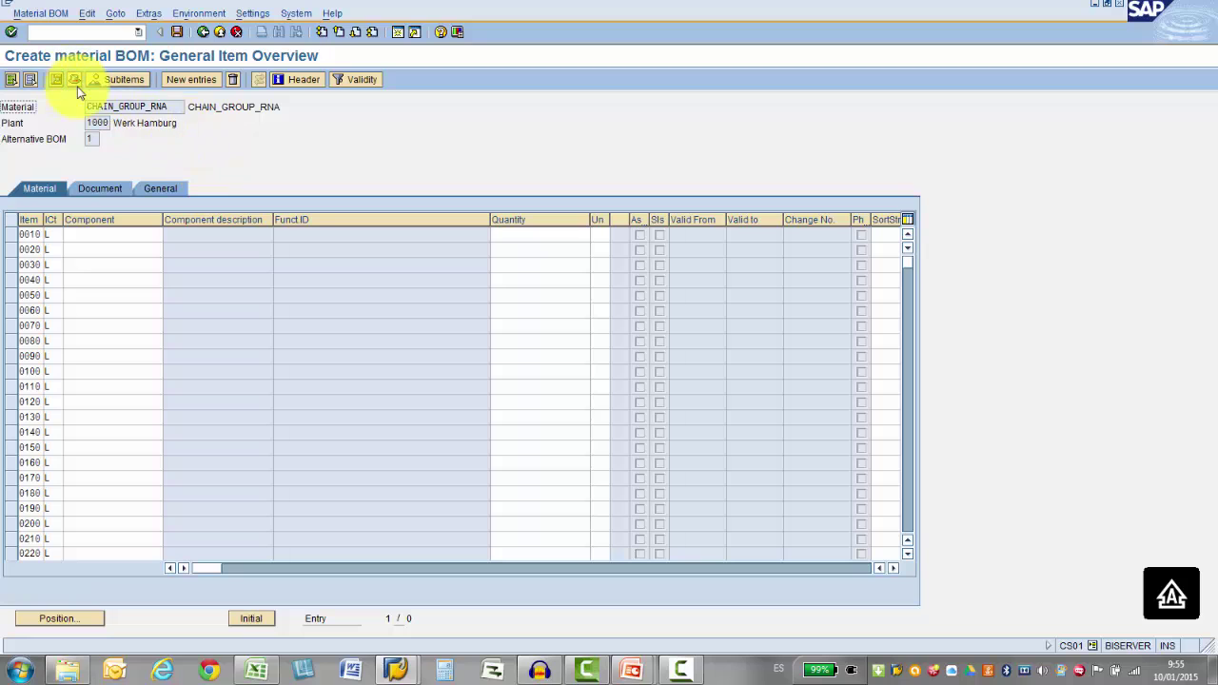
# - Check the CHAIN_GROUP_RNA header's description and base quantity, then return to the item overview
pyautogui.click(75, 81)
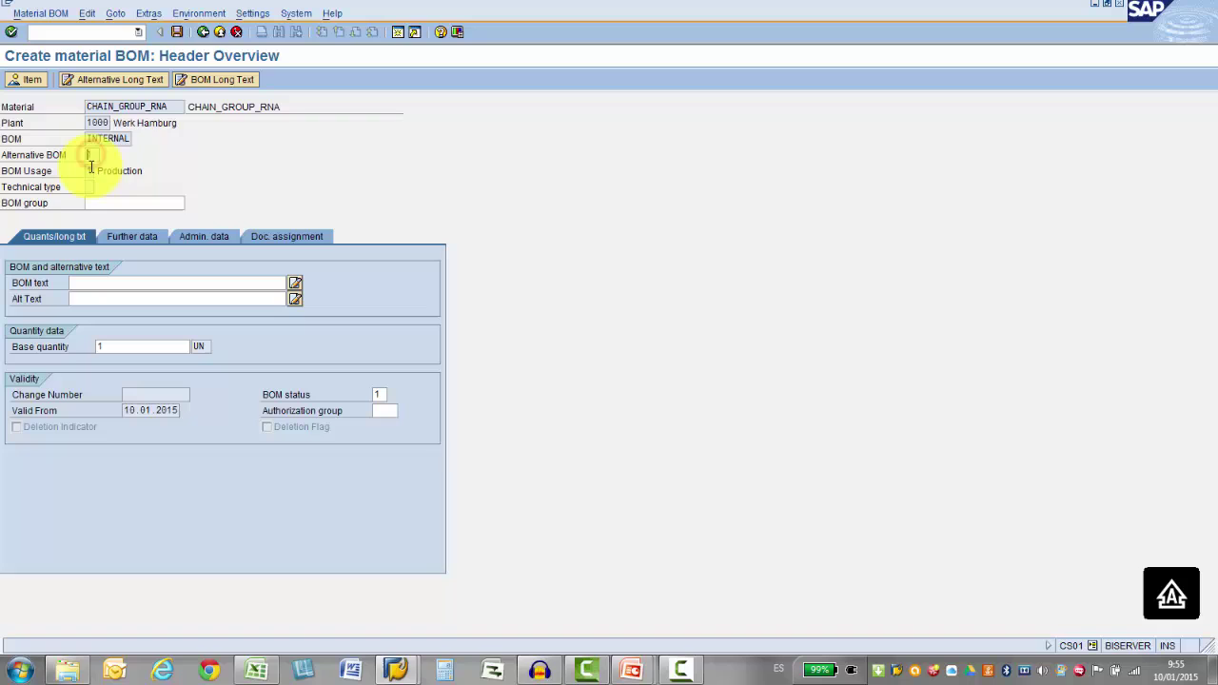
pyautogui.click(143, 282)
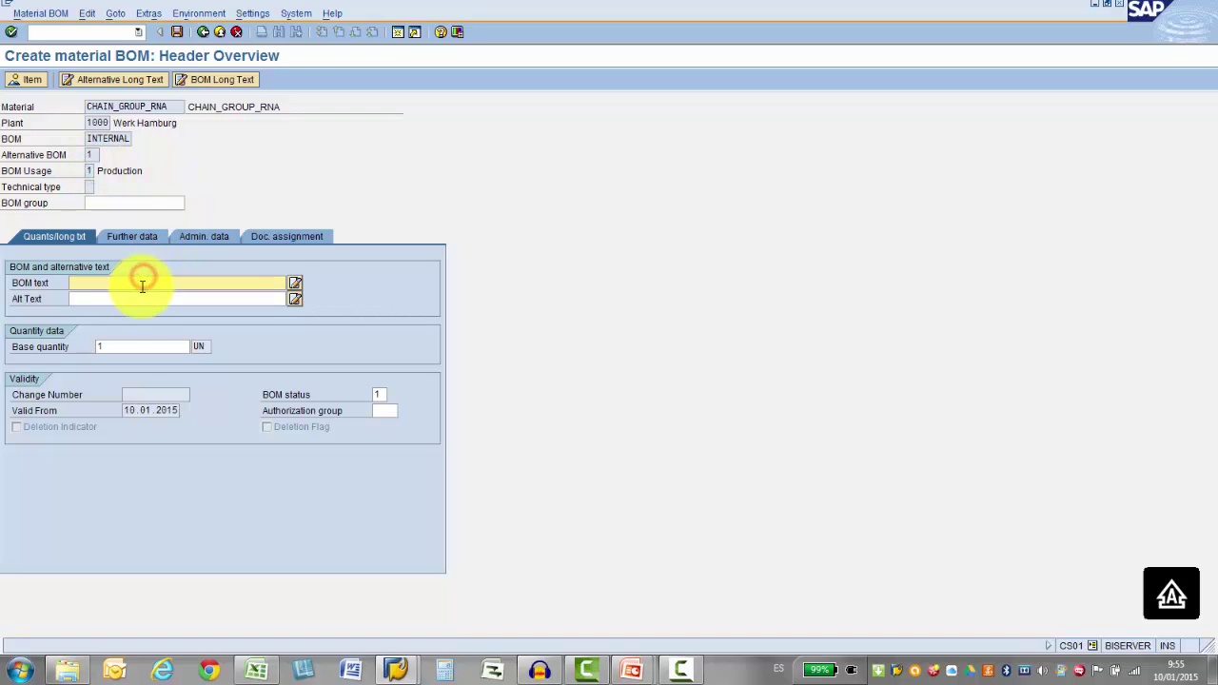
pyautogui.click(123, 346)
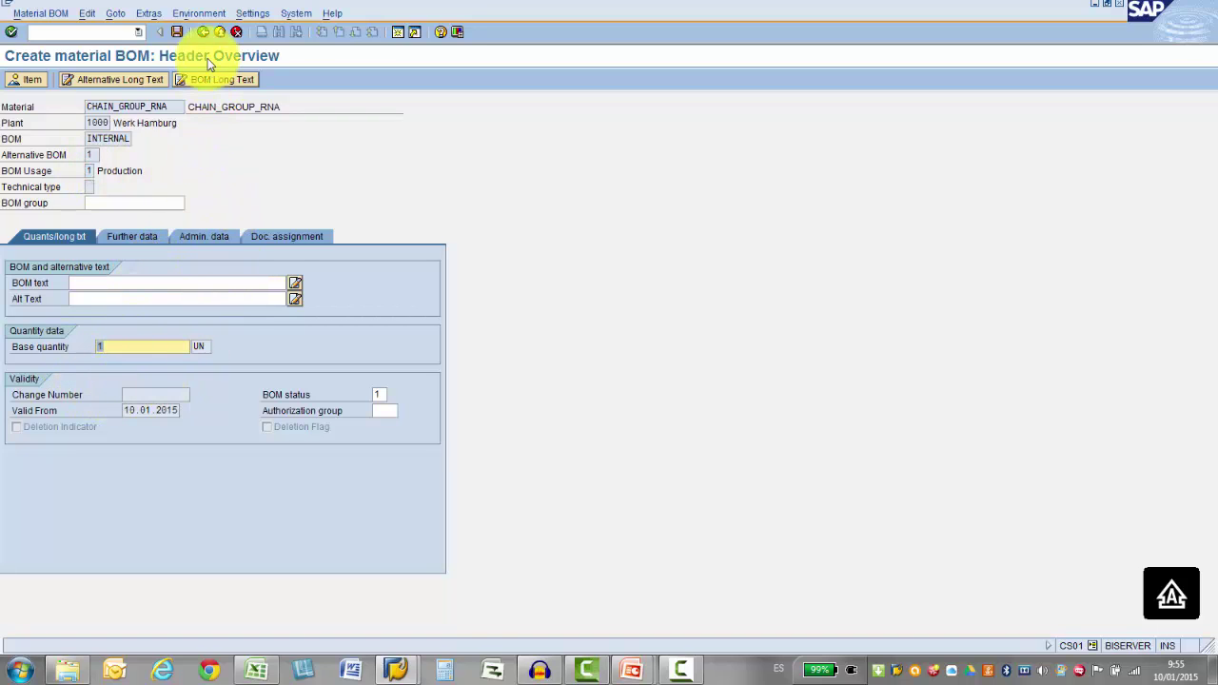
pyautogui.click(27, 79)
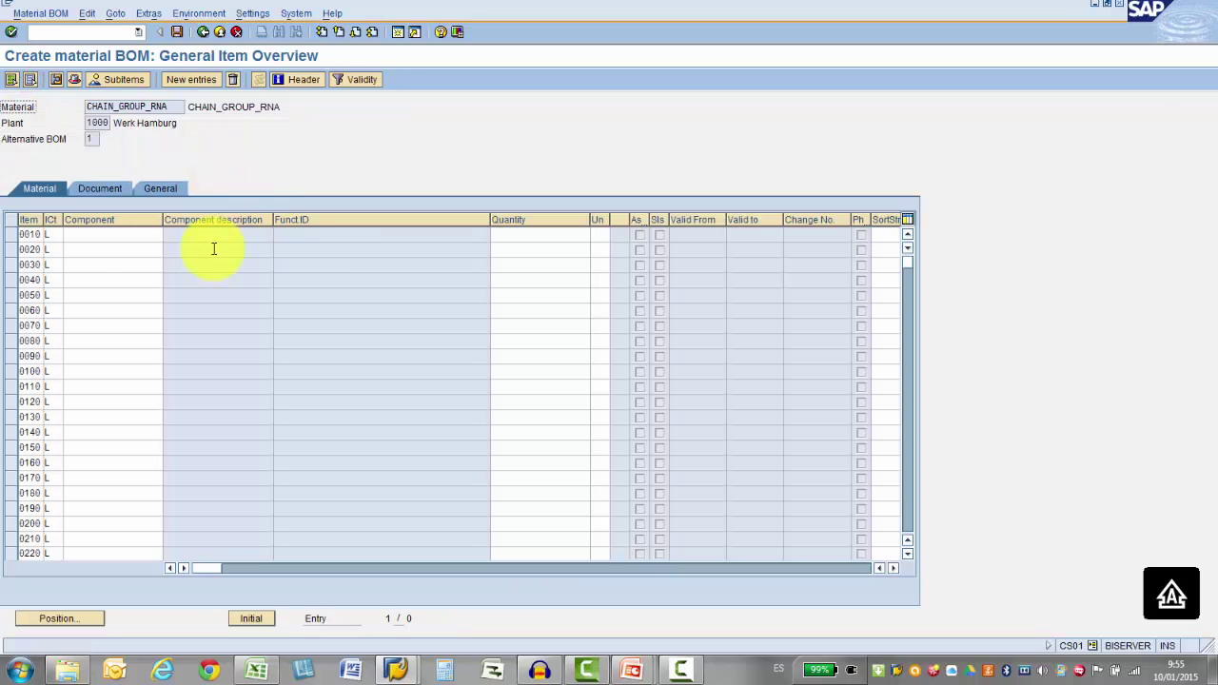
# - Enter the components CHAIN_RNA ×1, PEDALS_RNA ×2 and GEAR_RNA ×1, and confirm them
pyautogui.click(93, 237)
pyautogui.write('C')
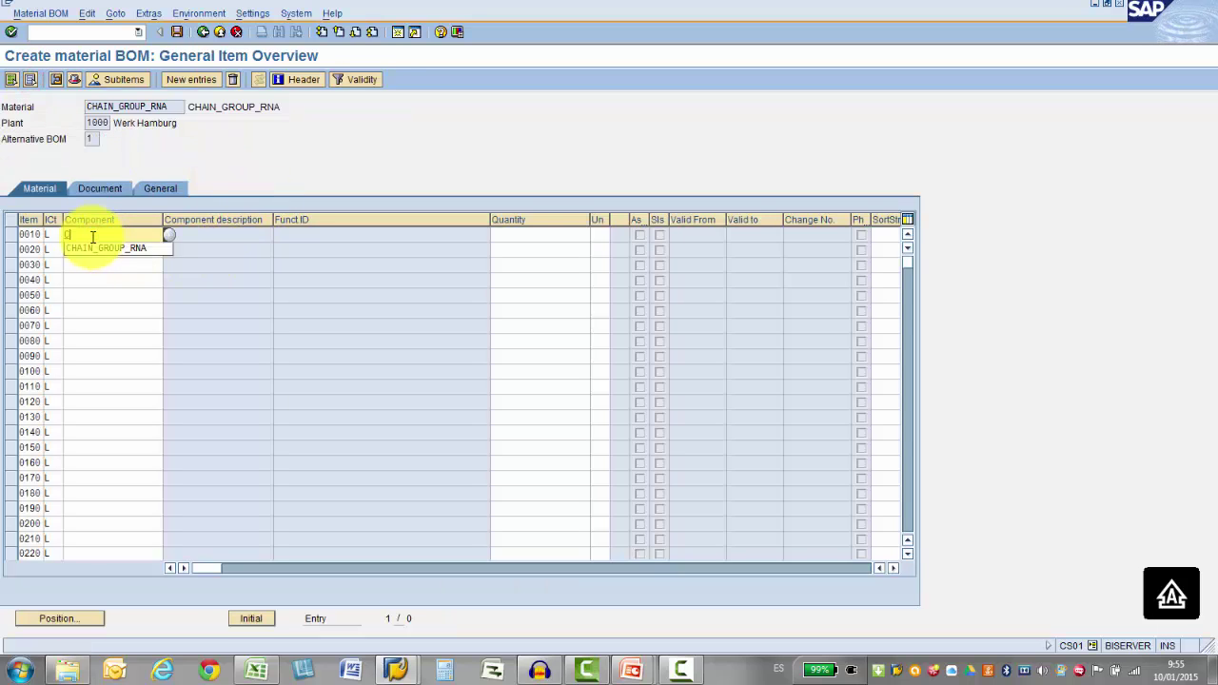
pyautogui.write('HAIN_RNA')
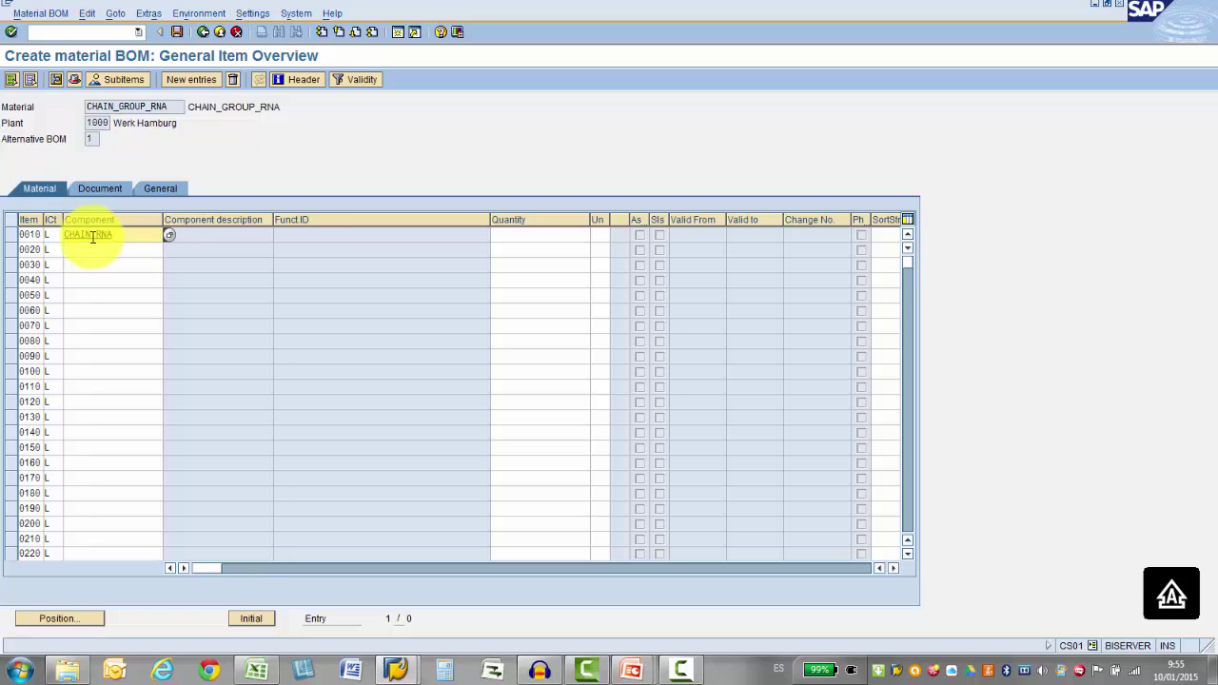
pyautogui.click(498, 234)
pyautogui.write('1')
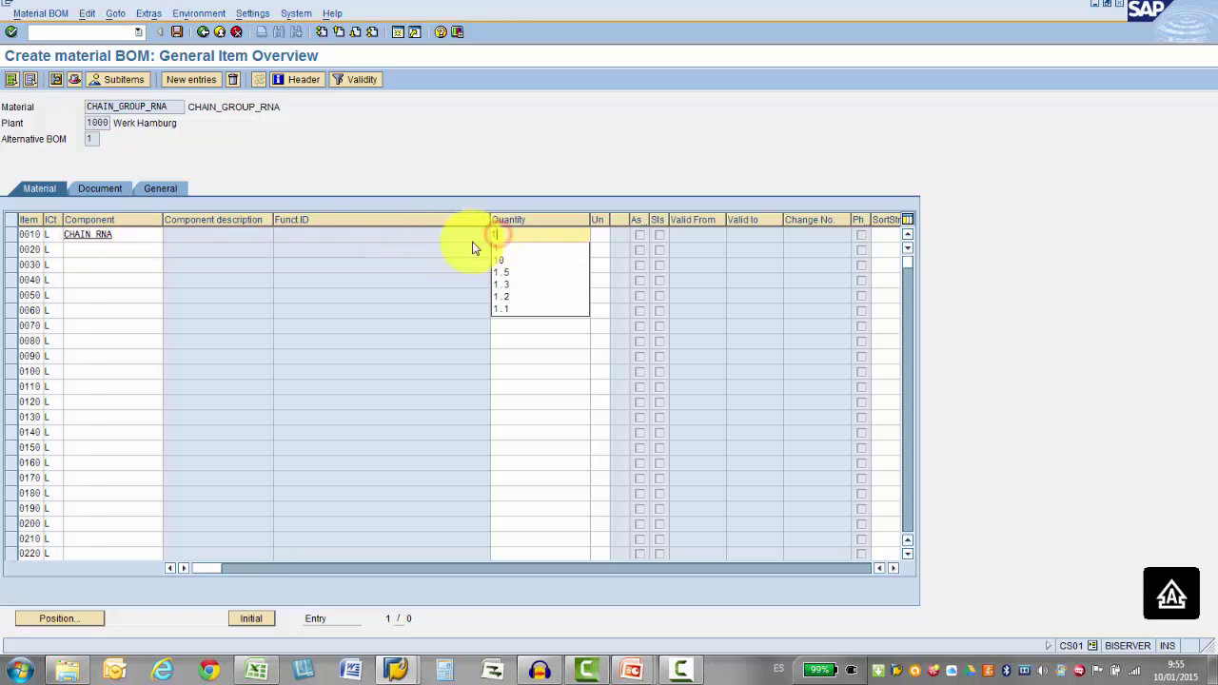
pyautogui.click(125, 252)
pyautogui.write('PEDALS_RNA')
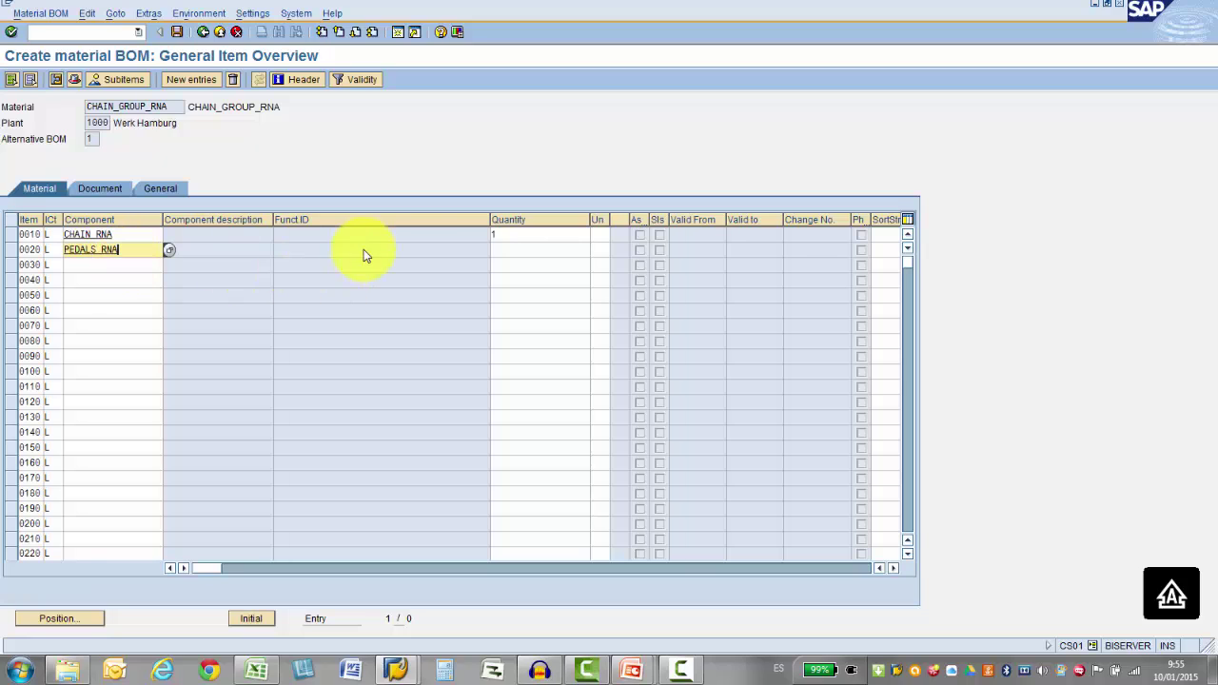
pyautogui.click(500, 250)
pyautogui.write('2')
pyautogui.click(96, 266)
pyautogui.write('GEAR RNA')
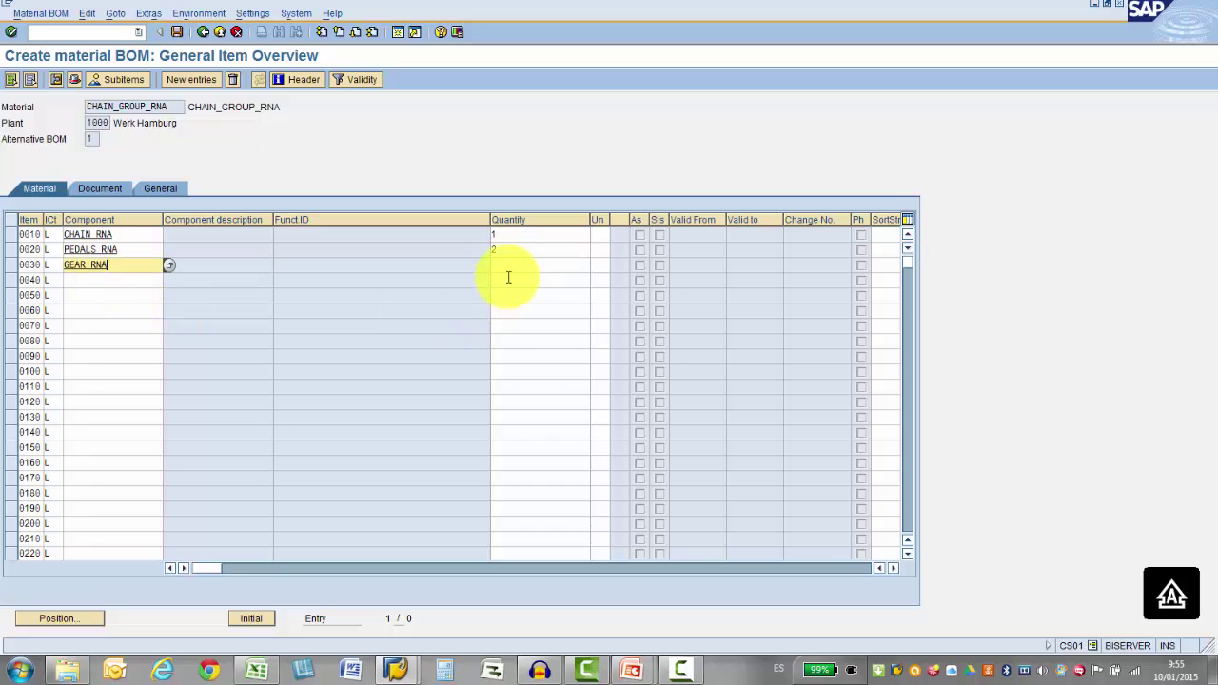
pyautogui.click(503, 266)
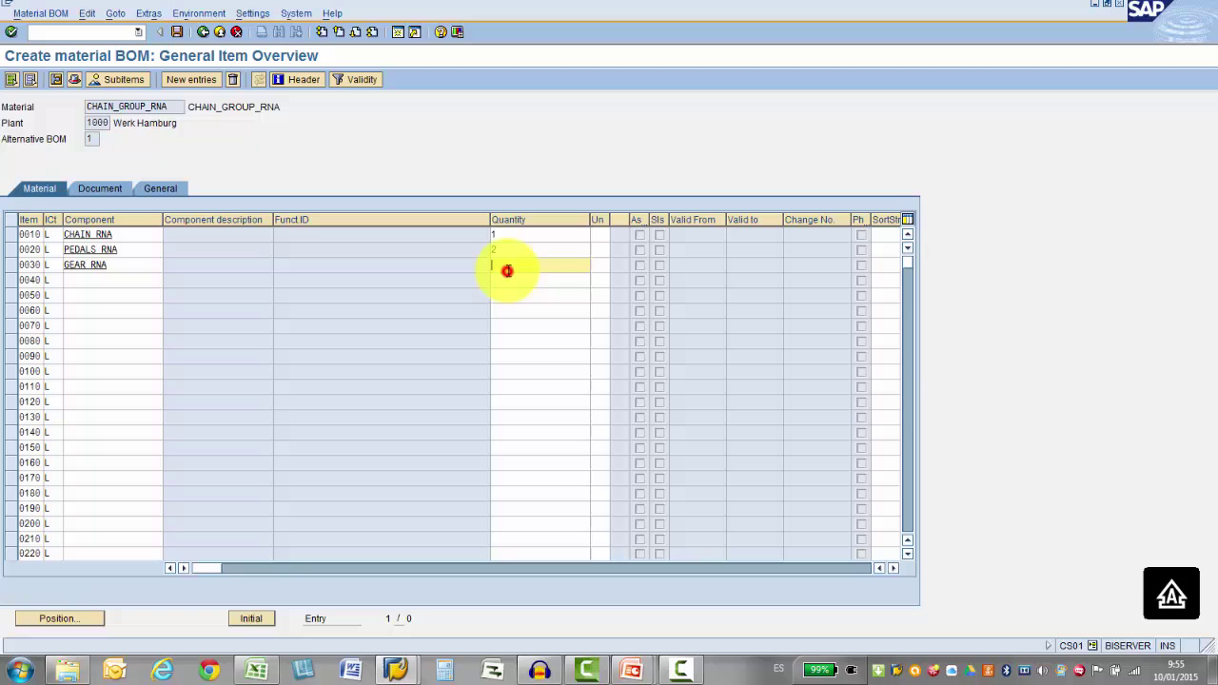
pyautogui.write('1')
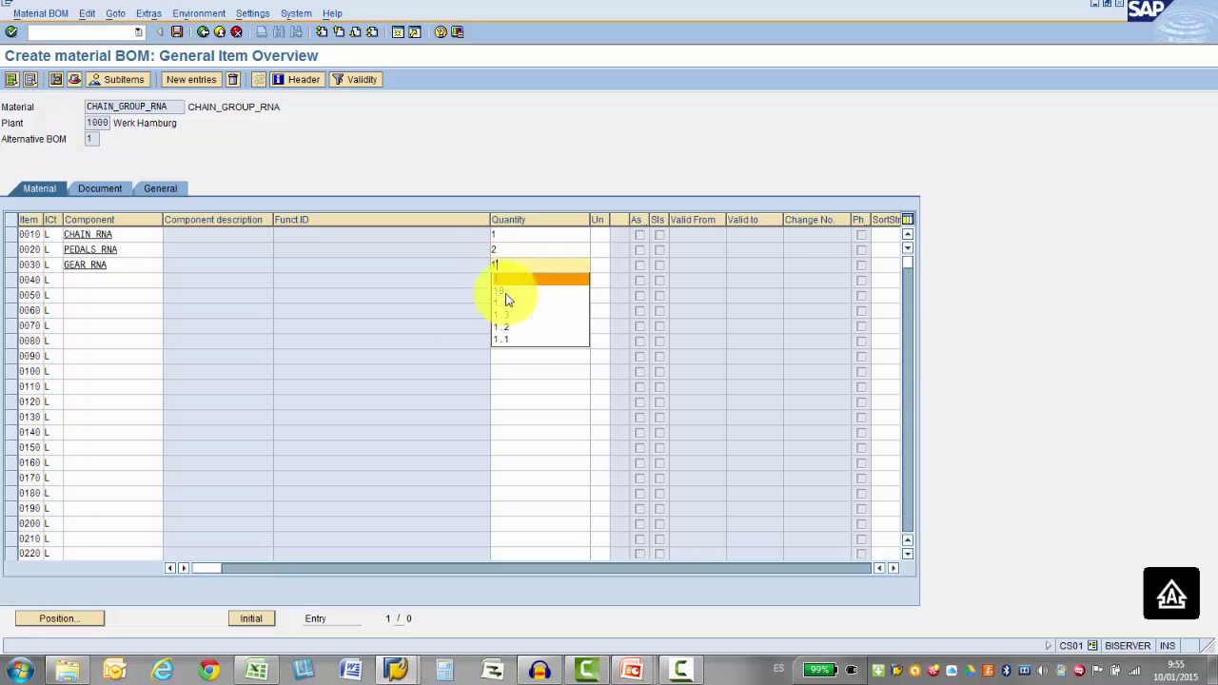
pyautogui.click(518, 262)
pyautogui.press('Return')
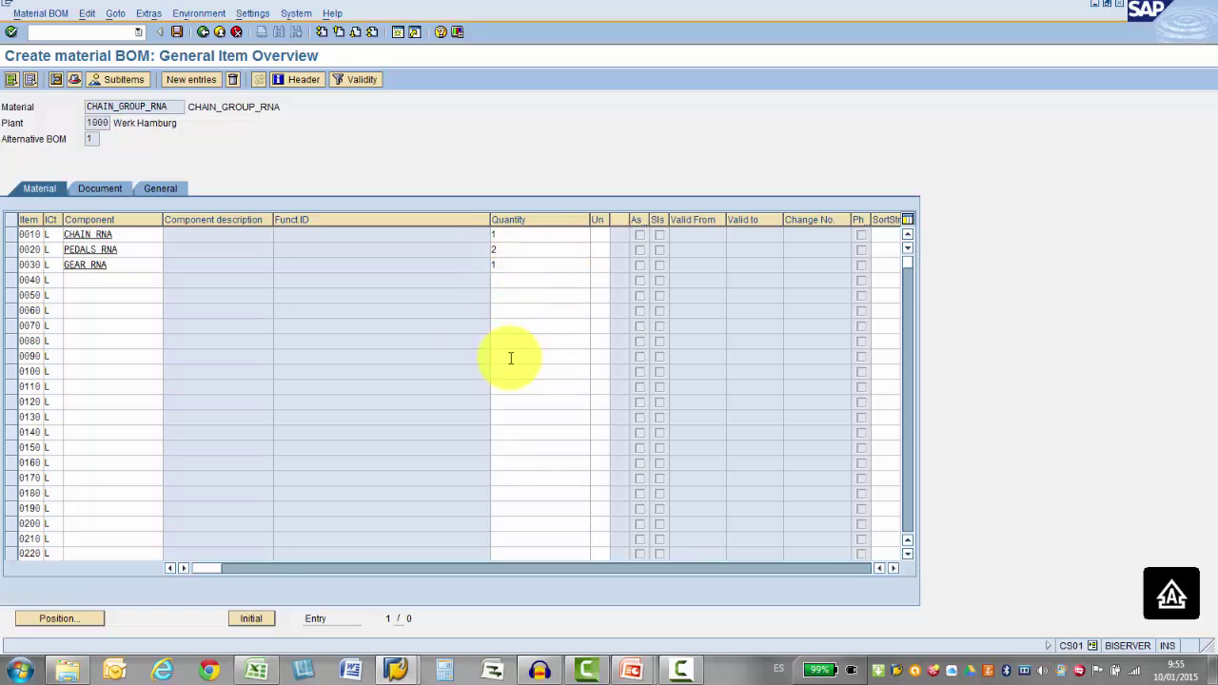
# - Save the CHAIN_GROUP_RNA BOM and open CS02 Change from SAP Easy Access
pyautogui.click(179, 34)
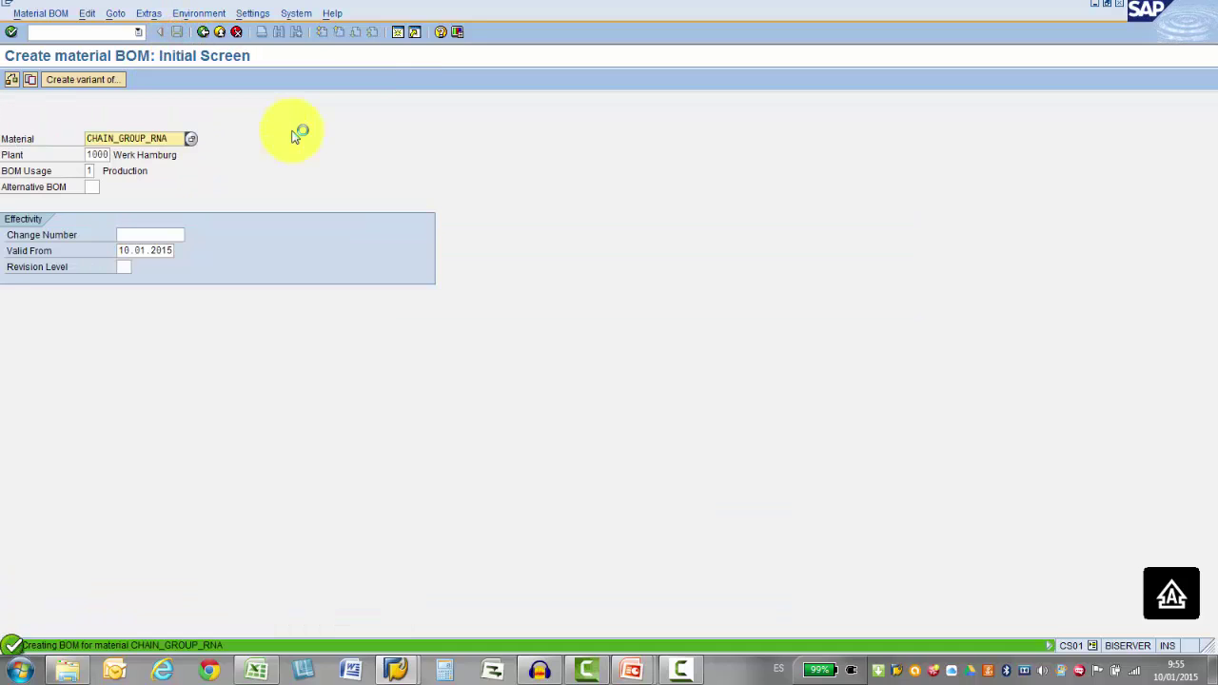
pyautogui.hotkey('alt', 'Tab')
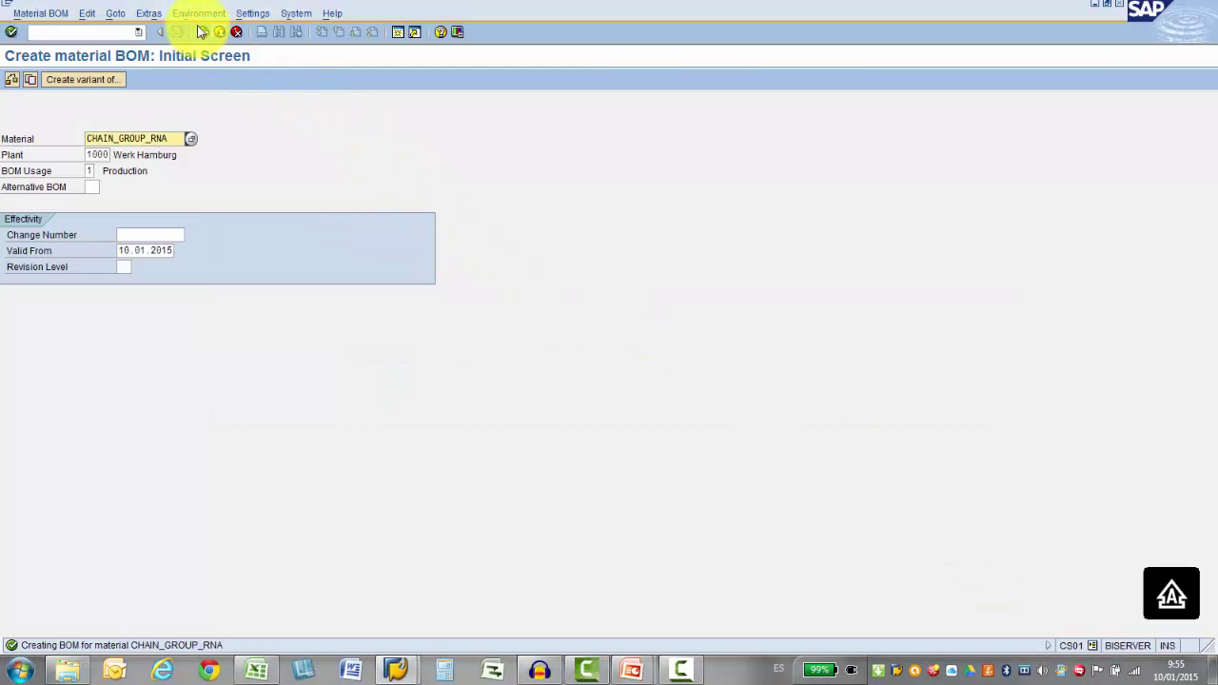
pyautogui.click(203, 32)
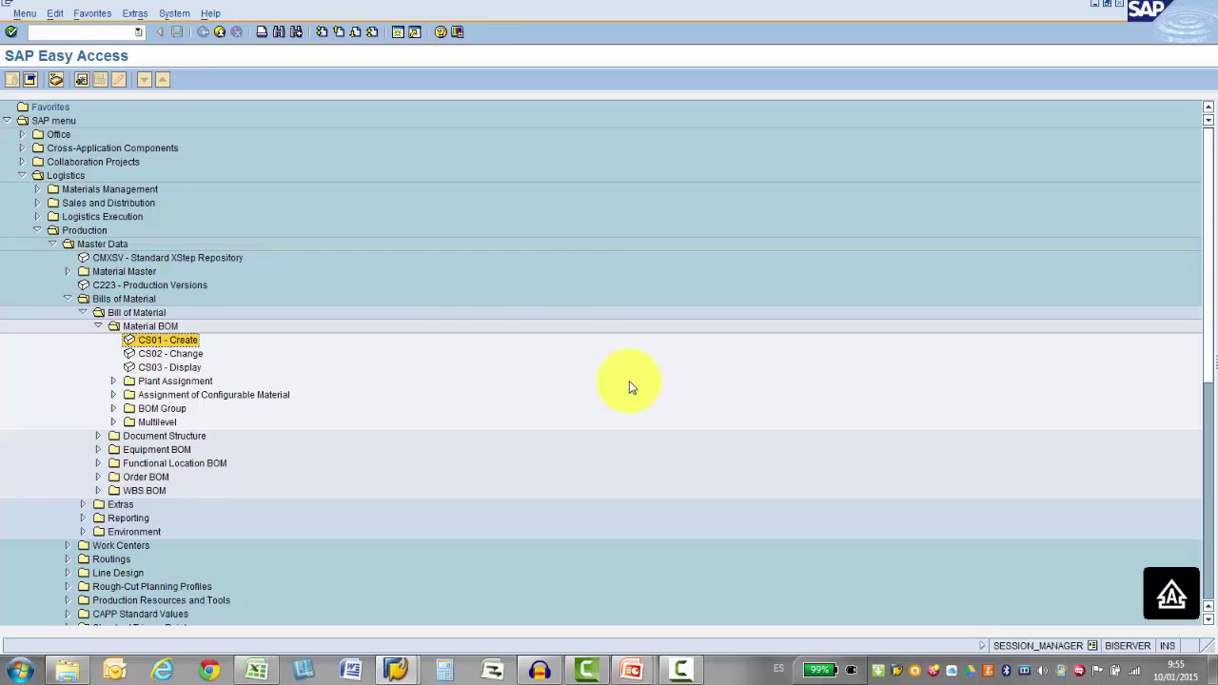
pyautogui.doubleClick(168, 355)
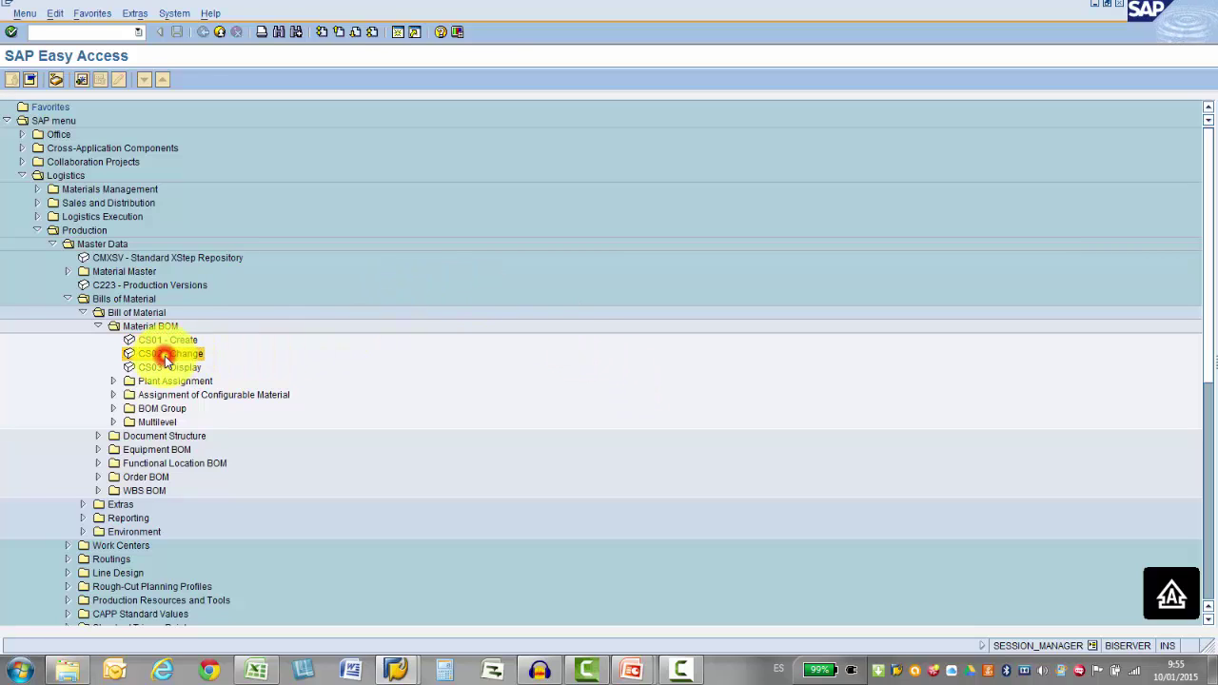
# - Load BIKE_RNA in CS02 and expand its CHAIN_GROUP_RNA assembly to list its three components
pyautogui.moveTo(172, 139); pyautogui.dragTo(45, 143)
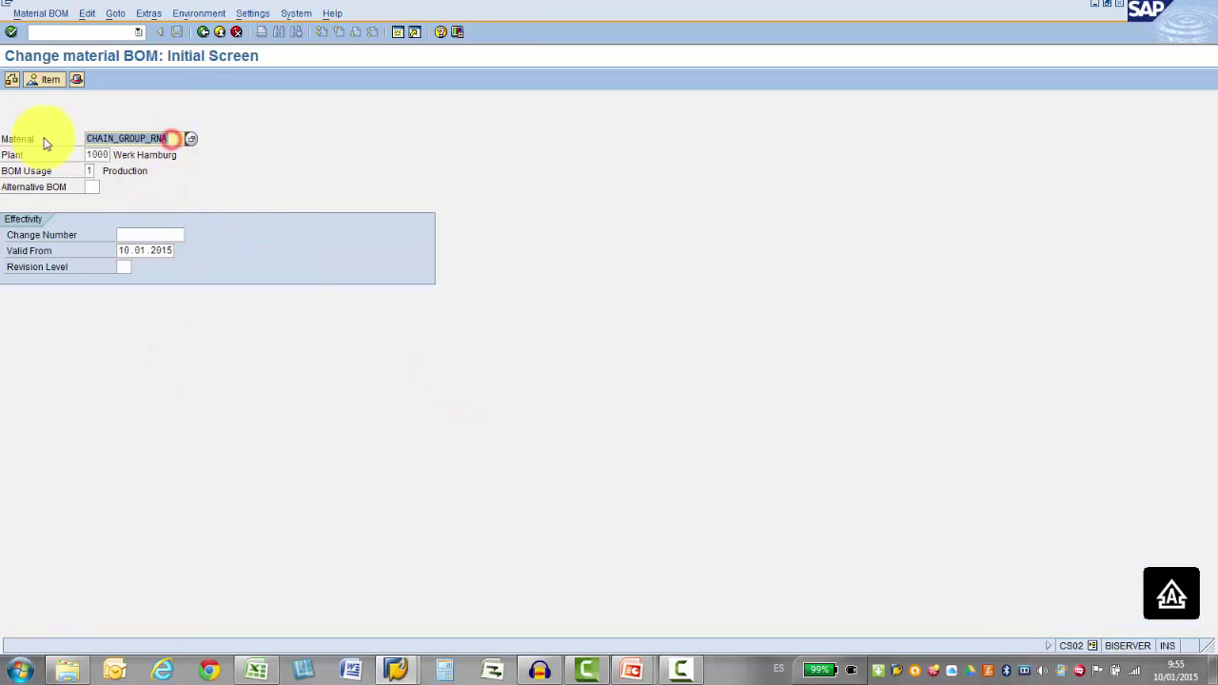
pyautogui.write('BIKE_')
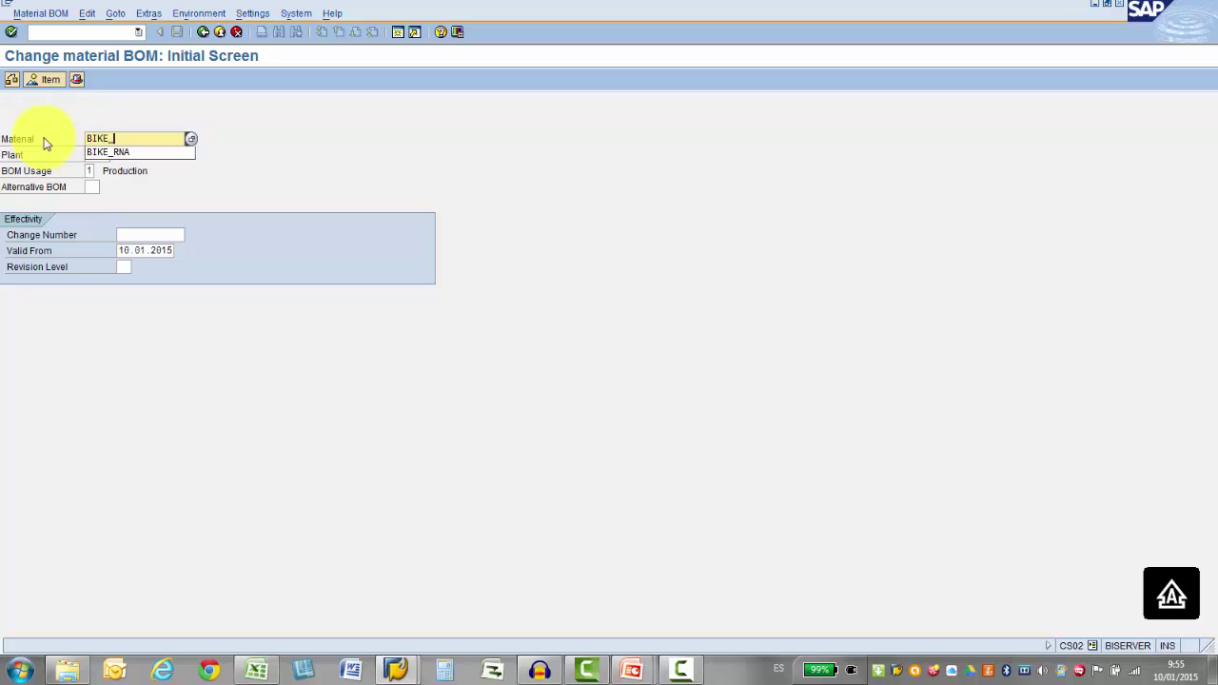
pyautogui.write('RNA')
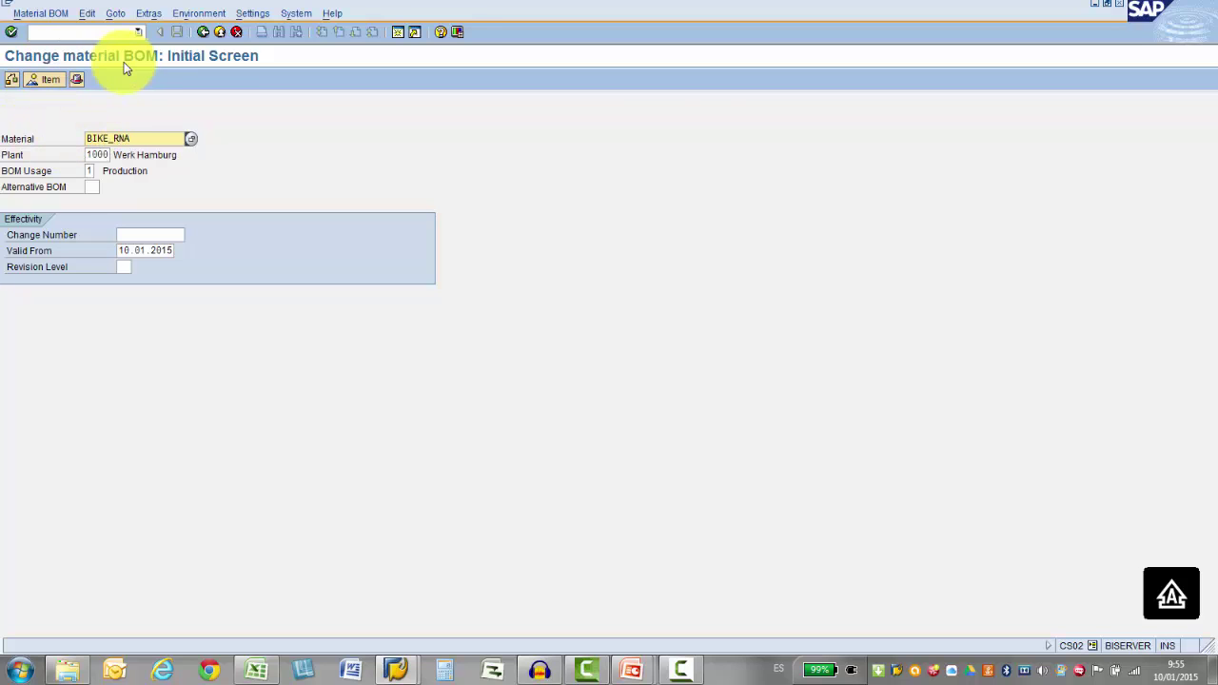
pyautogui.click(12, 32)
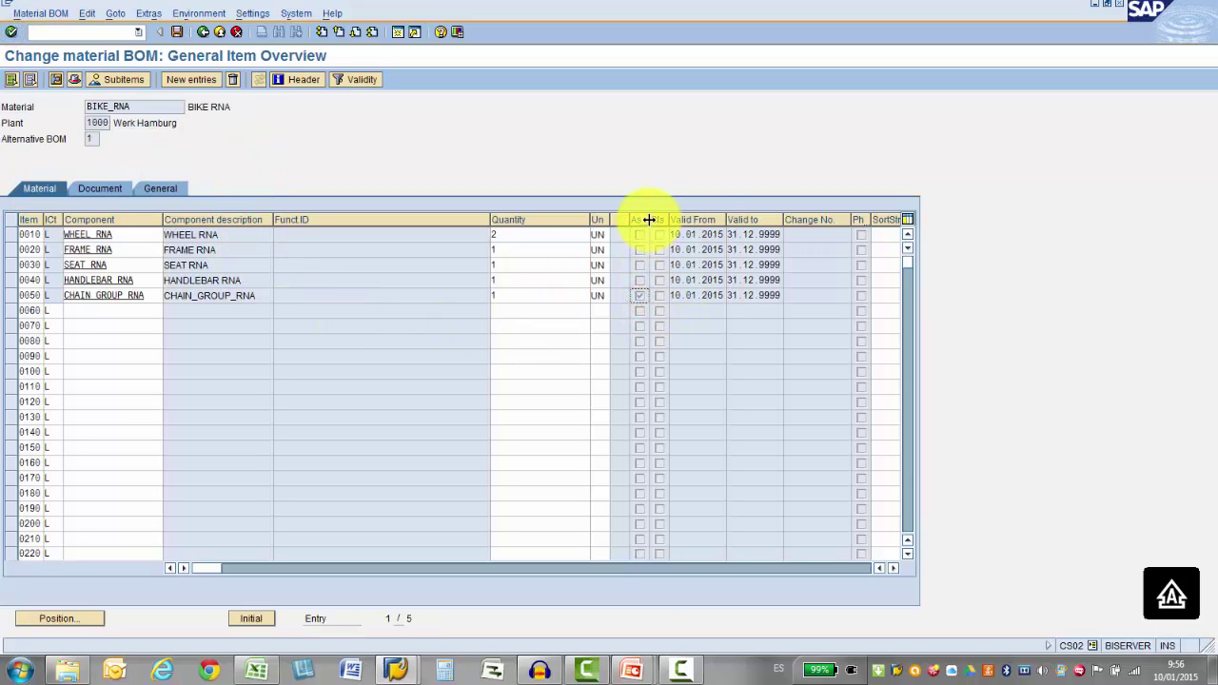
pyautogui.moveTo(649, 219); pyautogui.dragTo(708, 219)
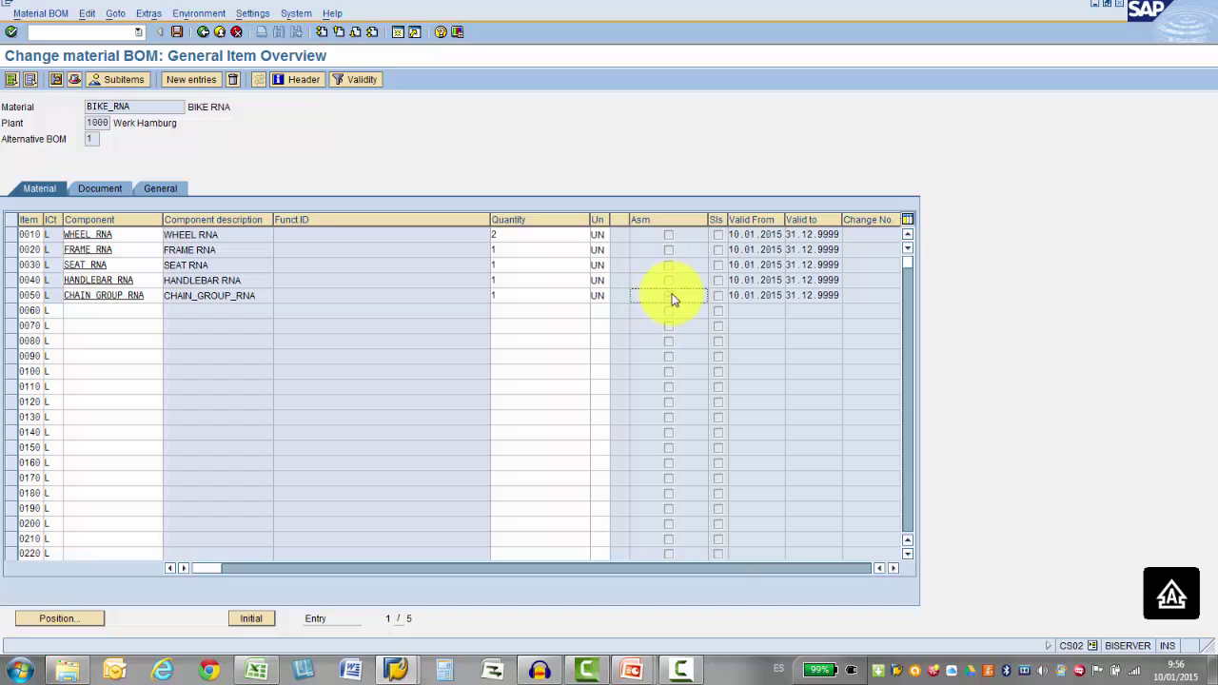
pyautogui.click(670, 301)
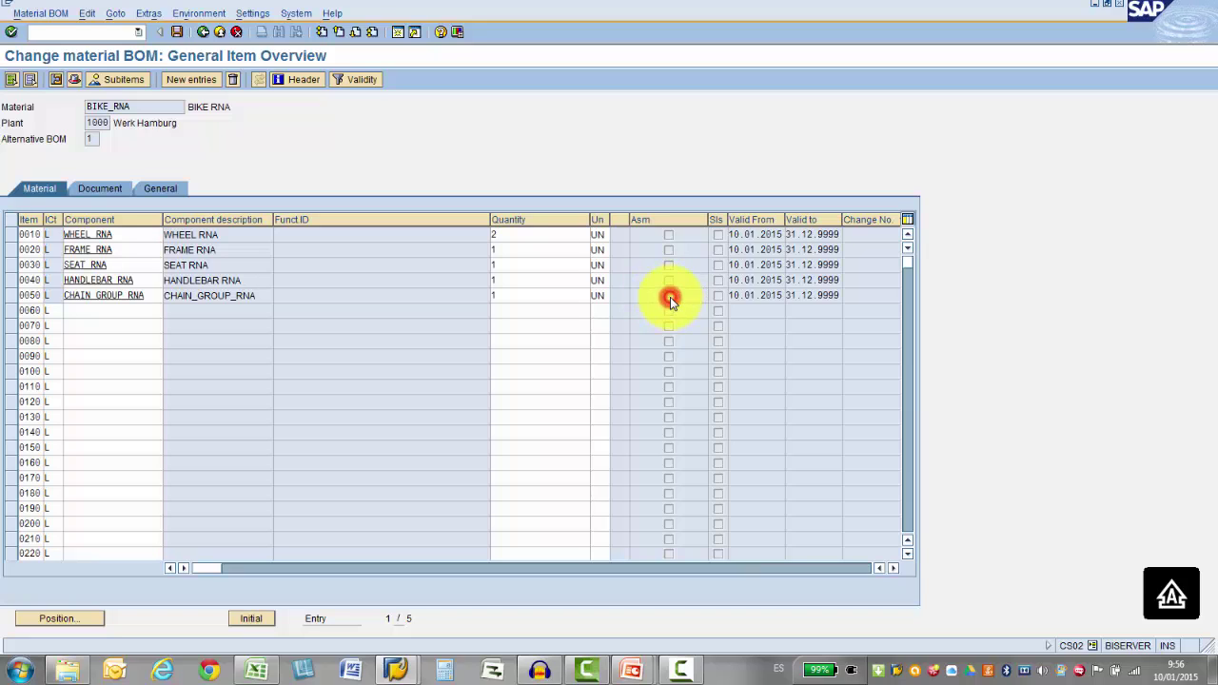
pyautogui.click(38, 431)
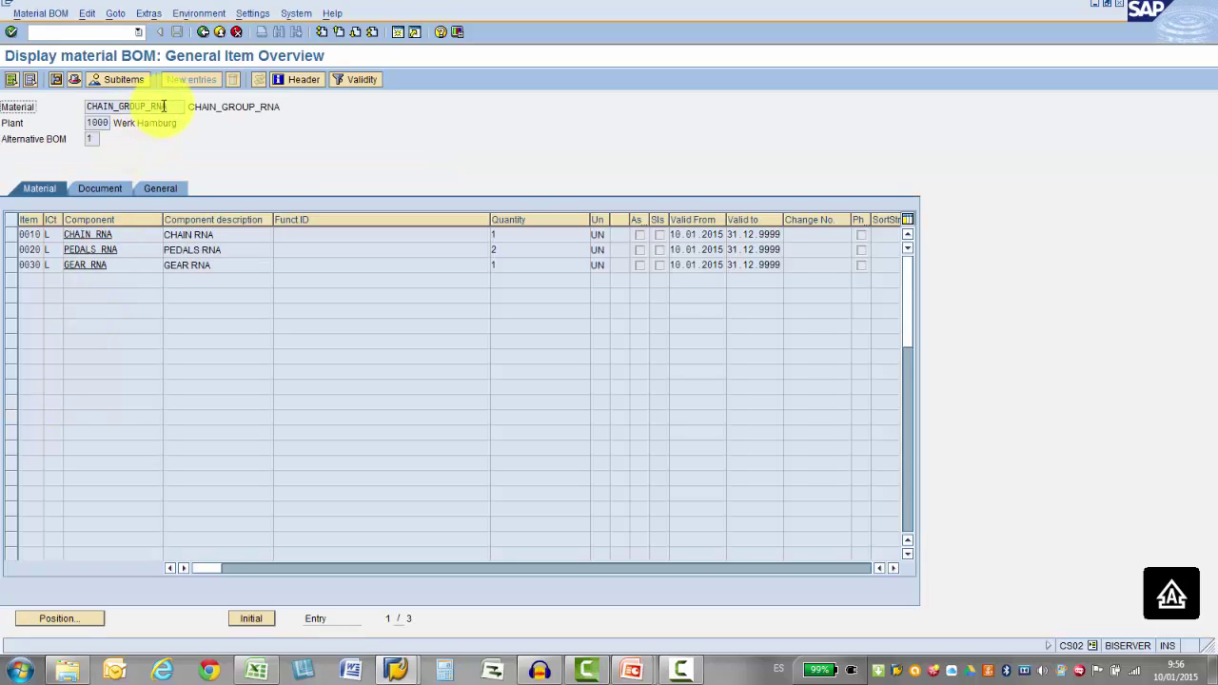
pyautogui.doubleClick(157, 106)
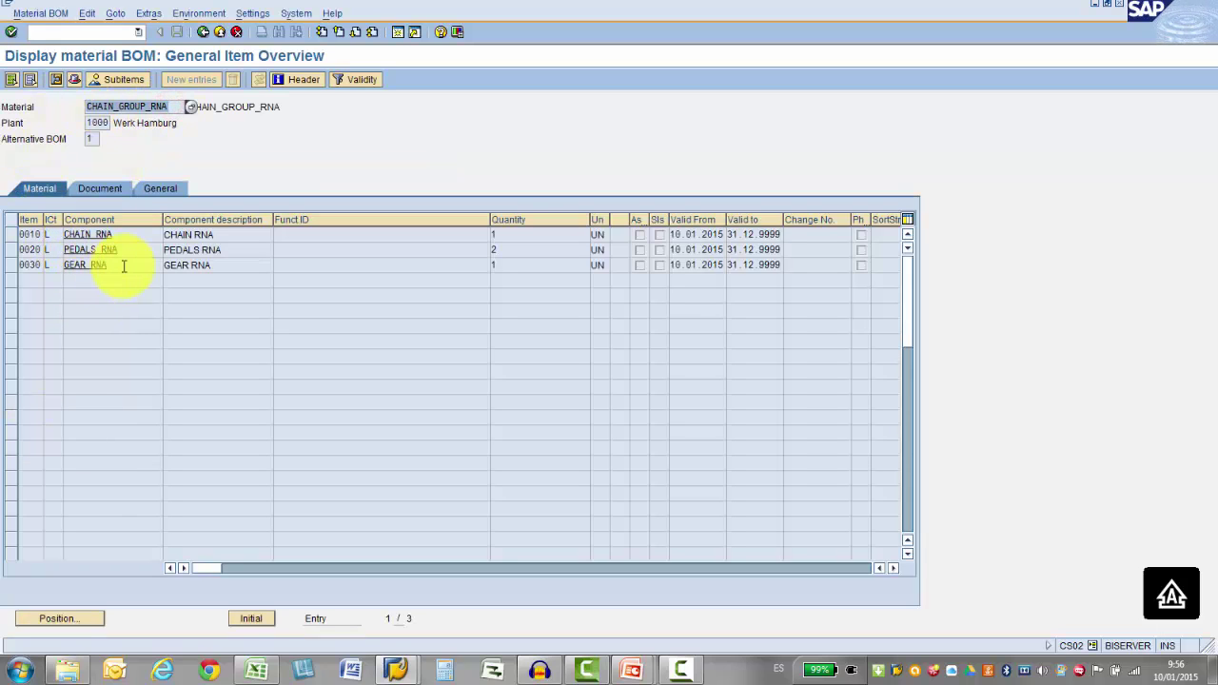